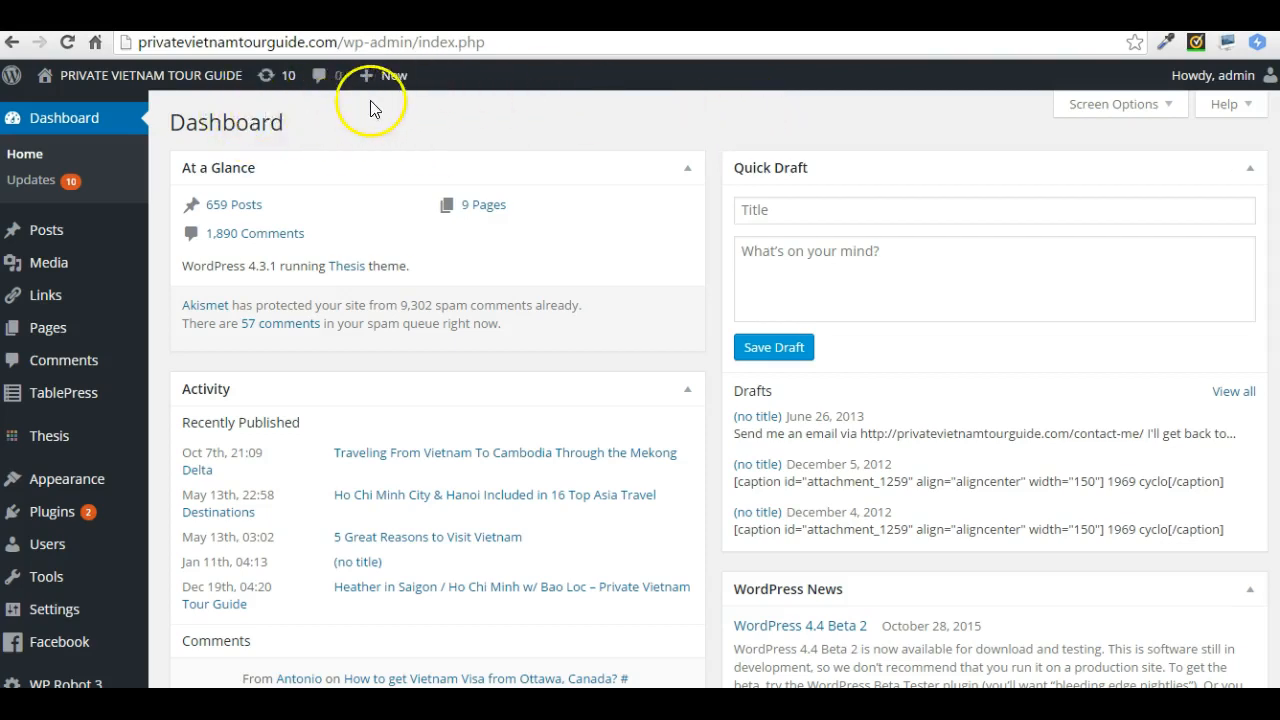
- Upload the image file PPC 101-1 from the PAY PER LEAD folder to the Media Library
{"action": "mouse_move", "coordinate": [50, 271]}
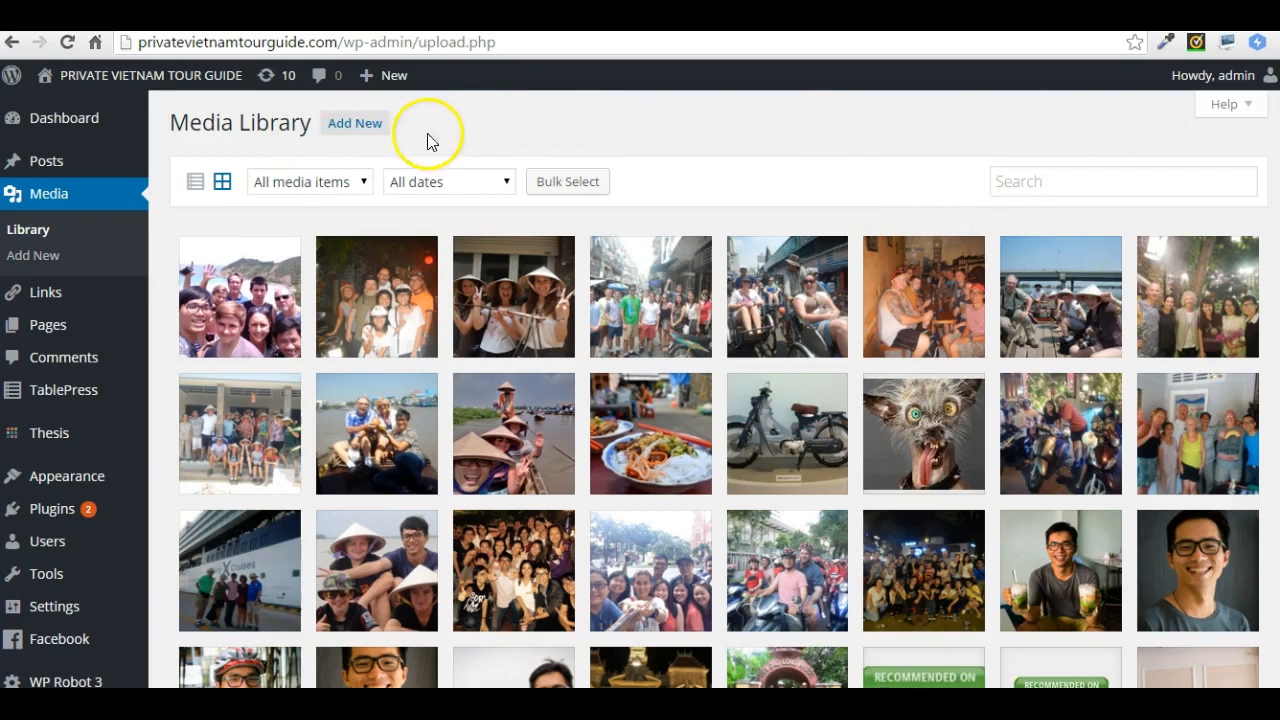
{"action": "left_click", "coordinate": [352, 129]}
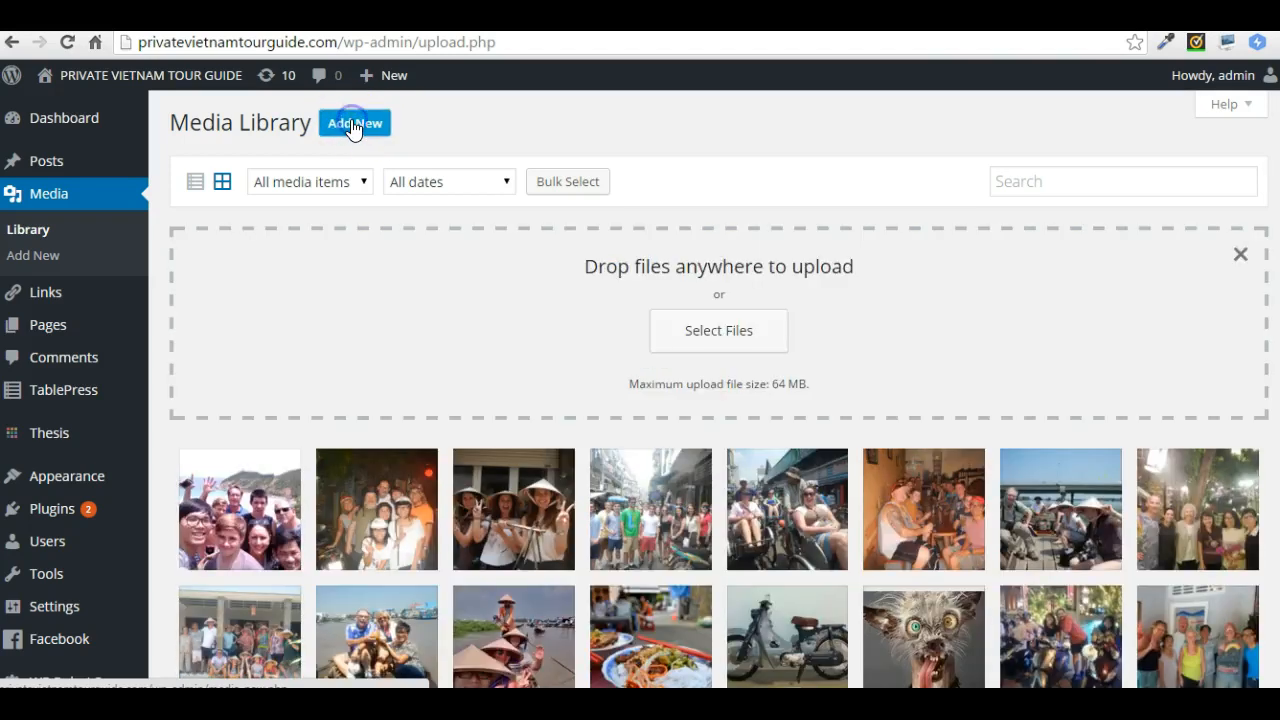
{"action": "left_click", "coordinate": [723, 334]}
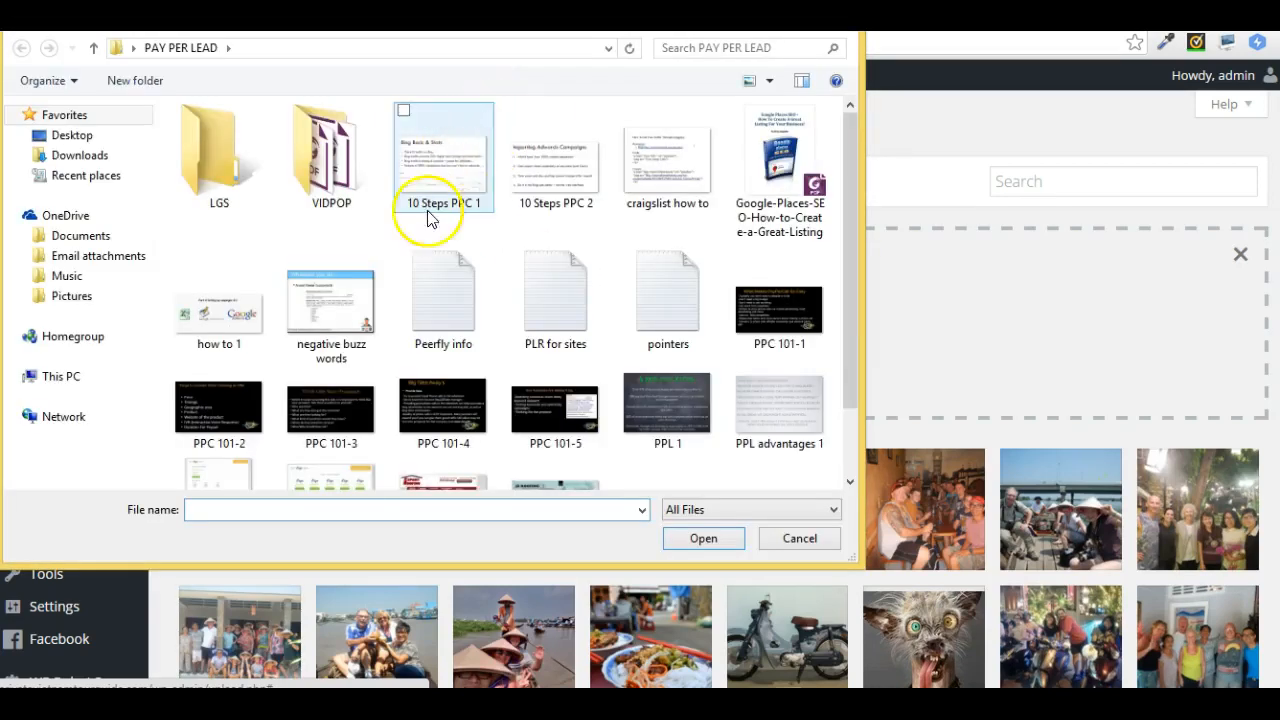
{"action": "left_click", "coordinate": [770, 302]}
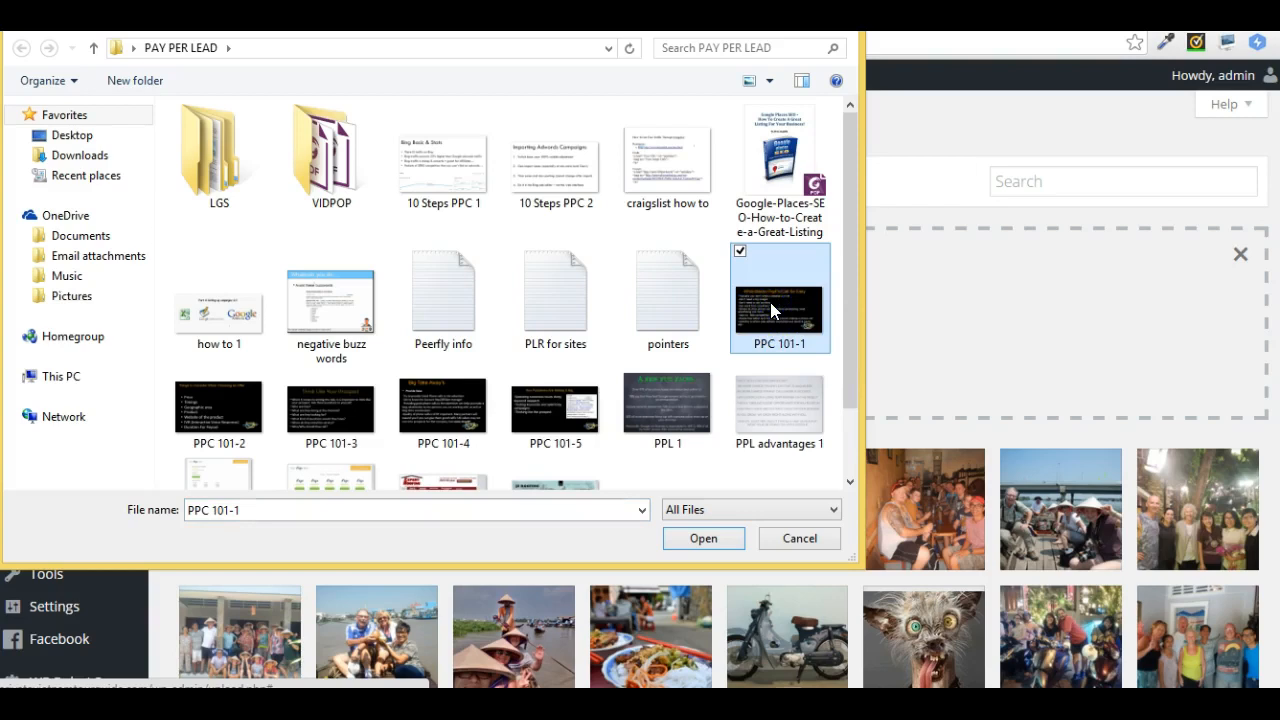
{"action": "left_click", "coordinate": [703, 540]}
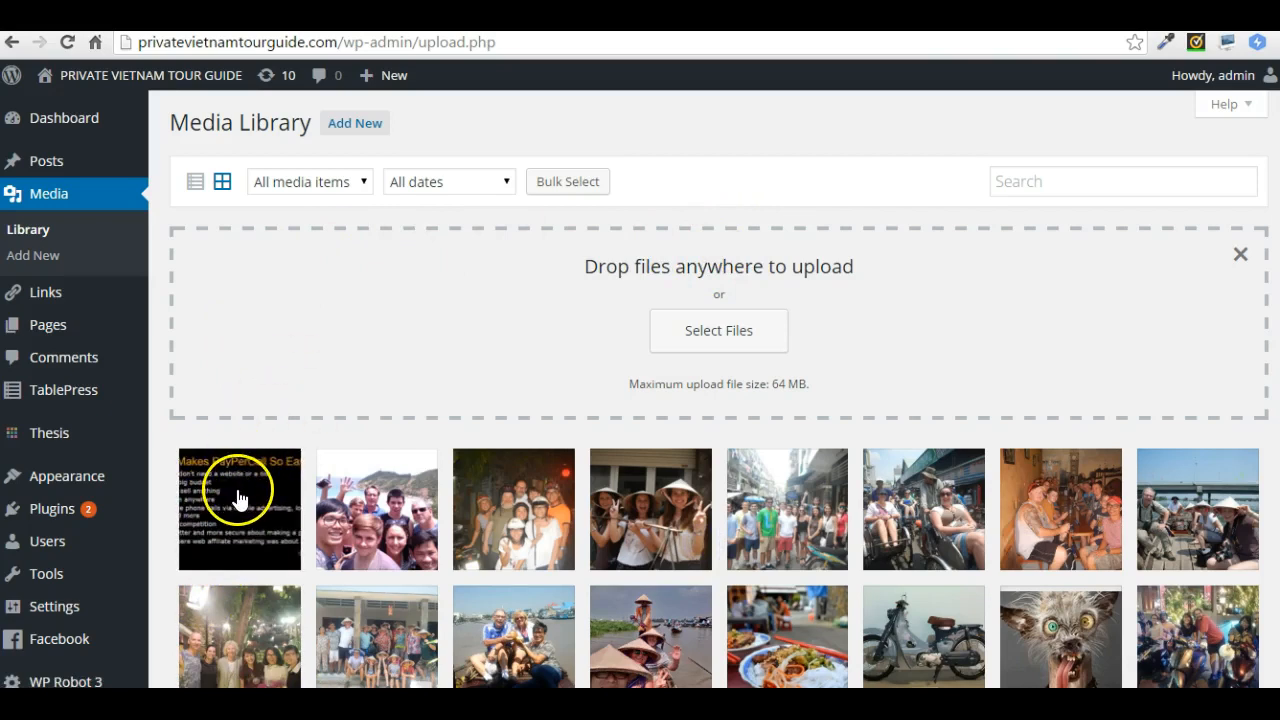
- Examine the uploaded PPC 101-1 image's attachment details and its scale, crop and thumbnail editing options, then close them
{"action": "left_click", "coordinate": [238, 498]}
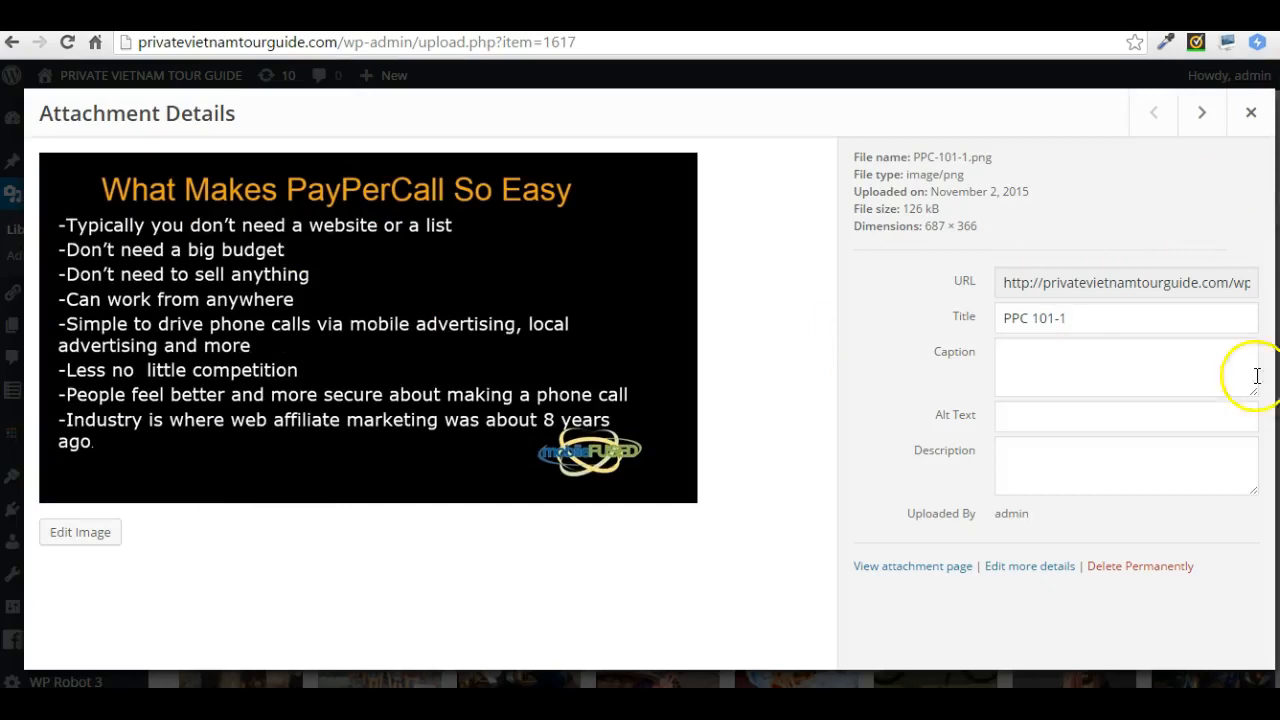
{"action": "left_click", "coordinate": [72, 537]}
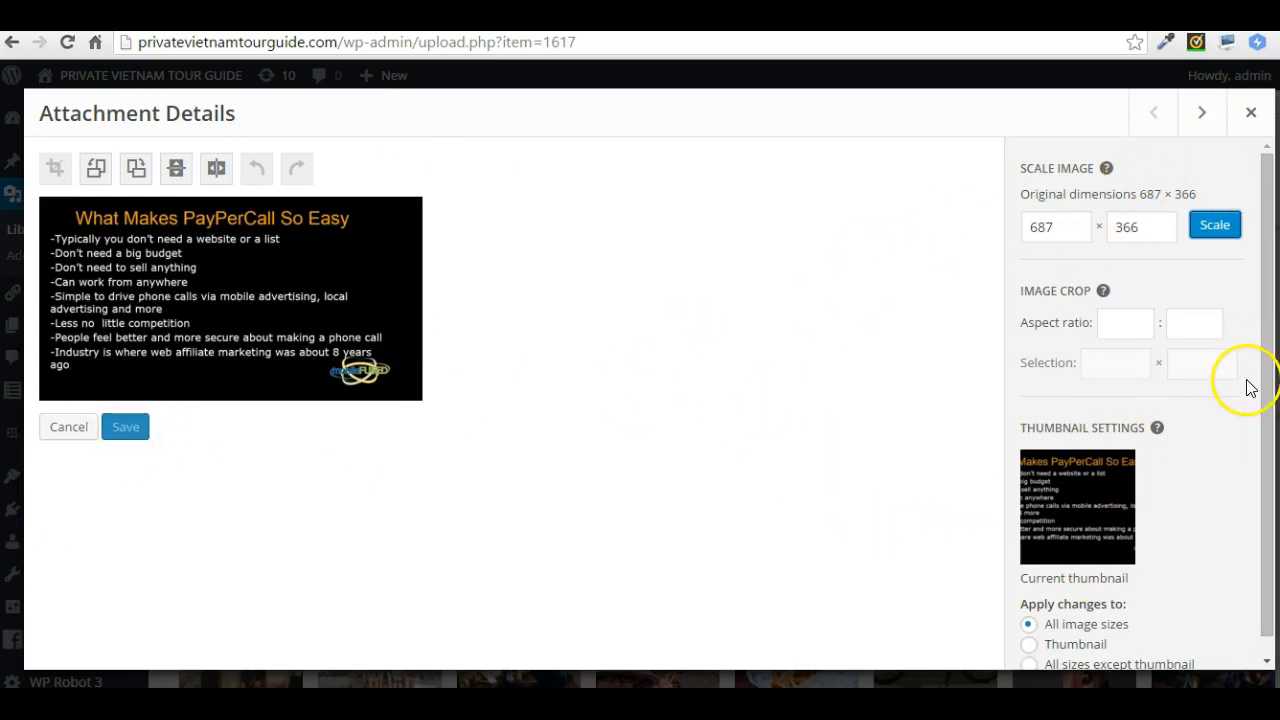
{"action": "left_click_drag", "start_coordinate": [1262, 409], "coordinate": [1266, 524]}
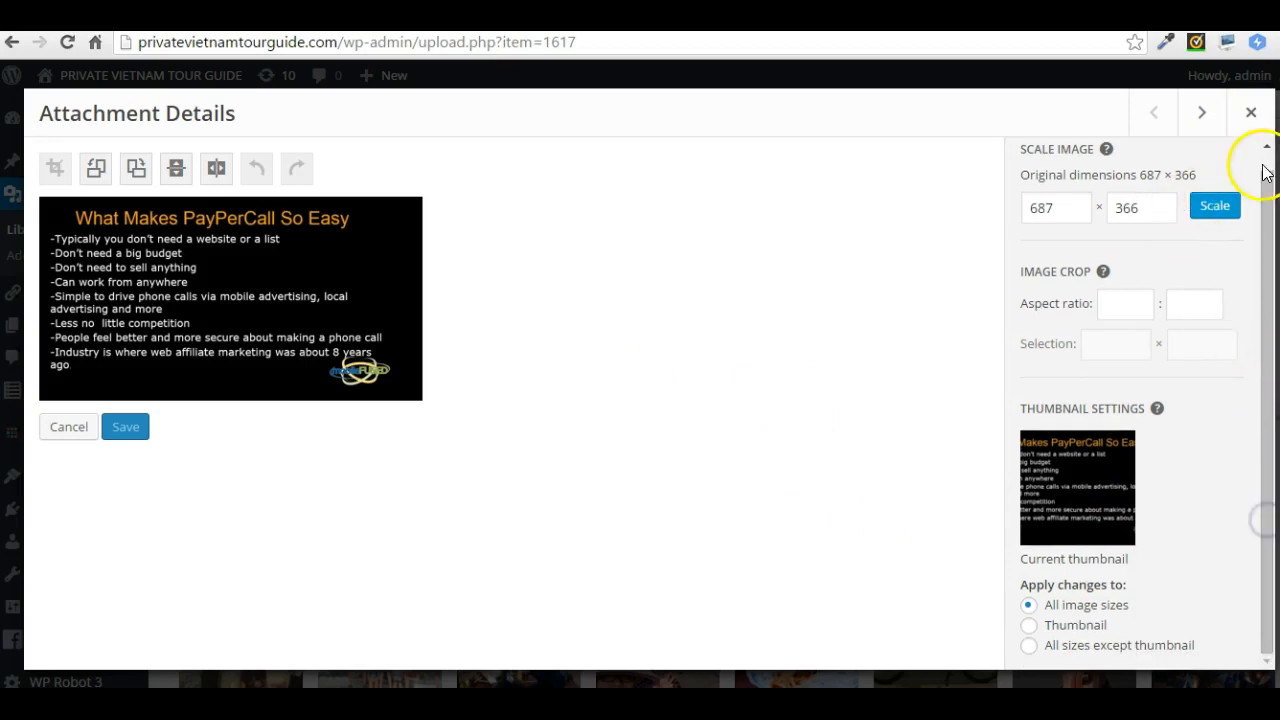
{"action": "left_click", "coordinate": [1256, 111]}
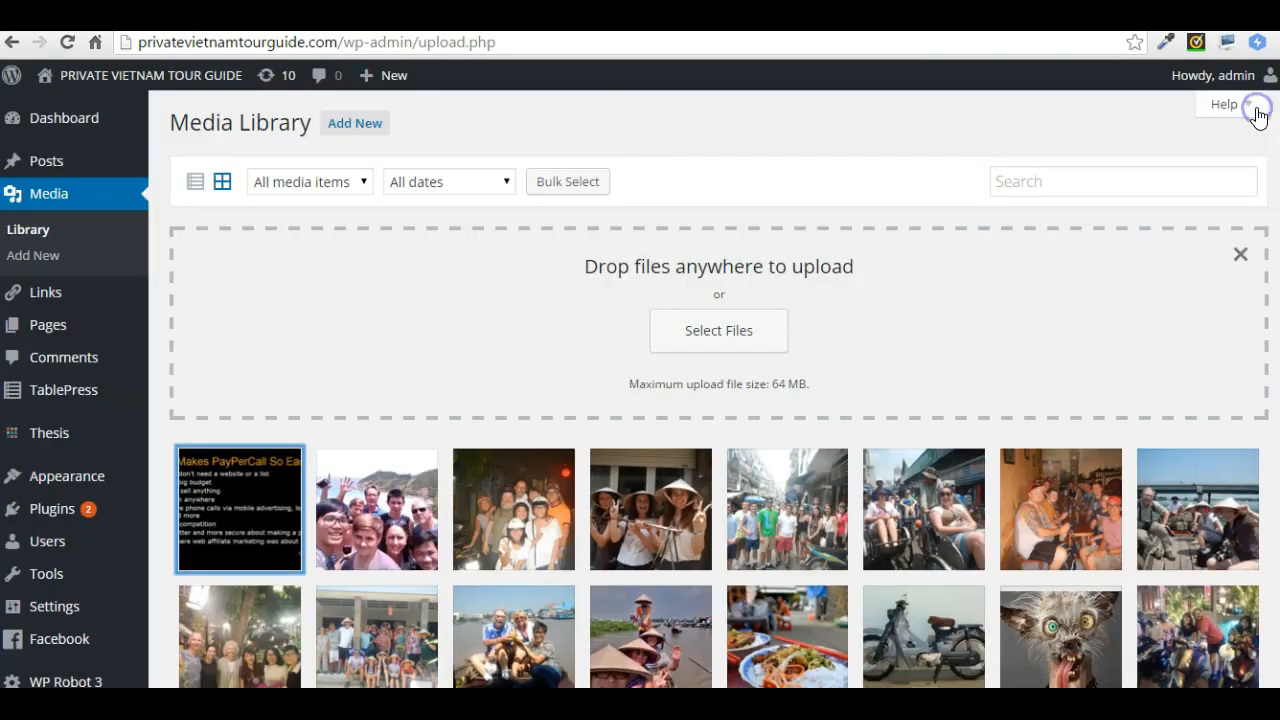
- Review the title, caption, alt text and description of the four tour photos that follow the newly uploaded image
{"action": "scroll", "coordinate": [446, 226], "scroll_direction": "down", "scroll_amount": 1}
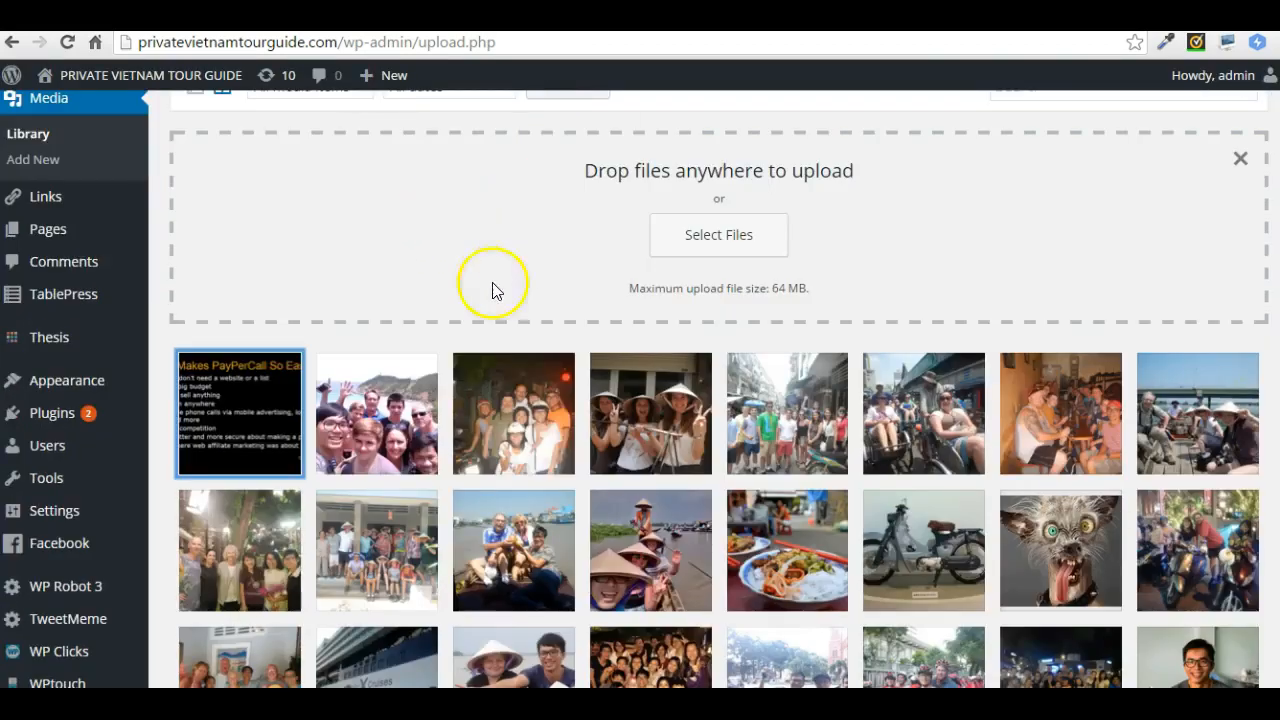
{"action": "left_click", "coordinate": [378, 405]}
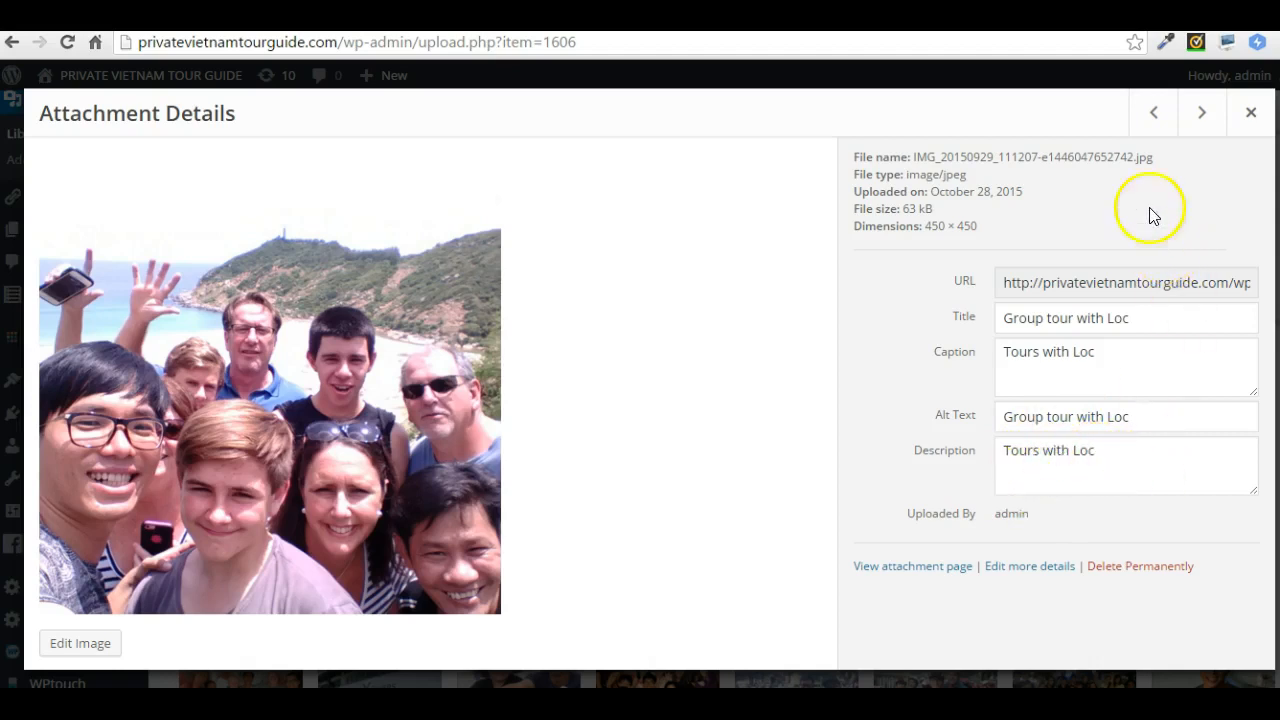
{"action": "left_click", "coordinate": [1199, 114]}
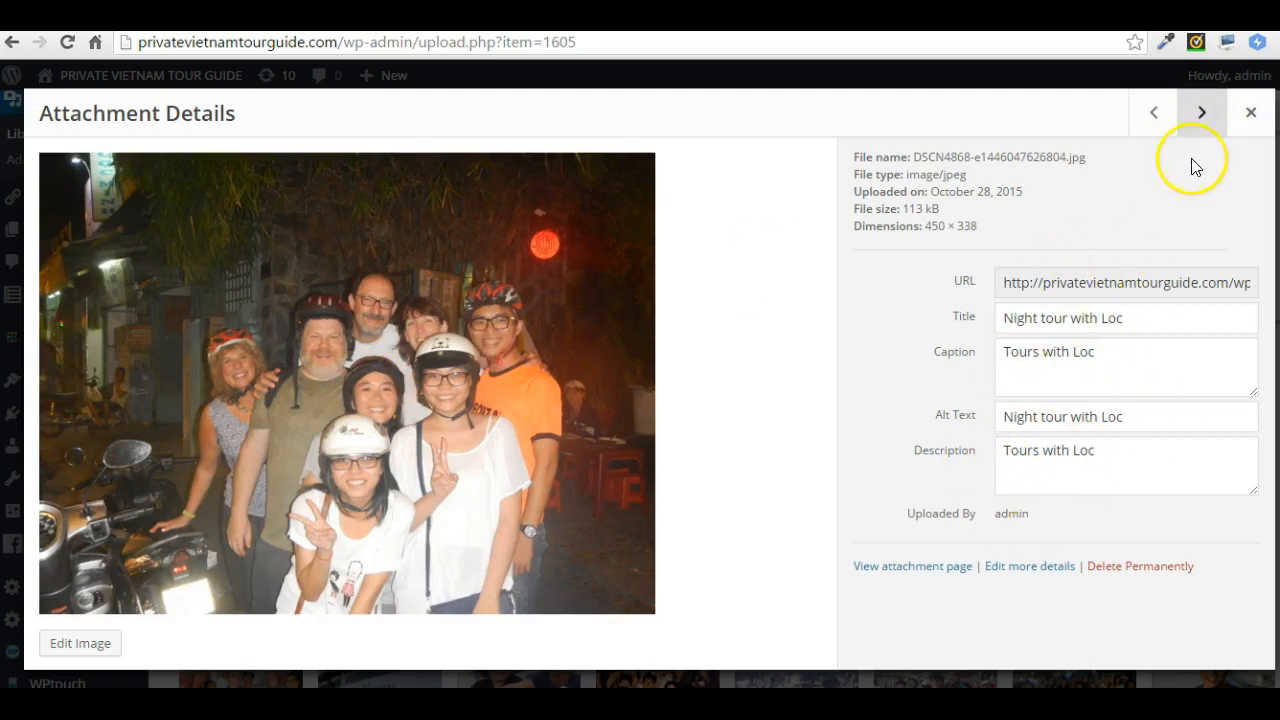
{"action": "left_click", "coordinate": [1203, 115]}
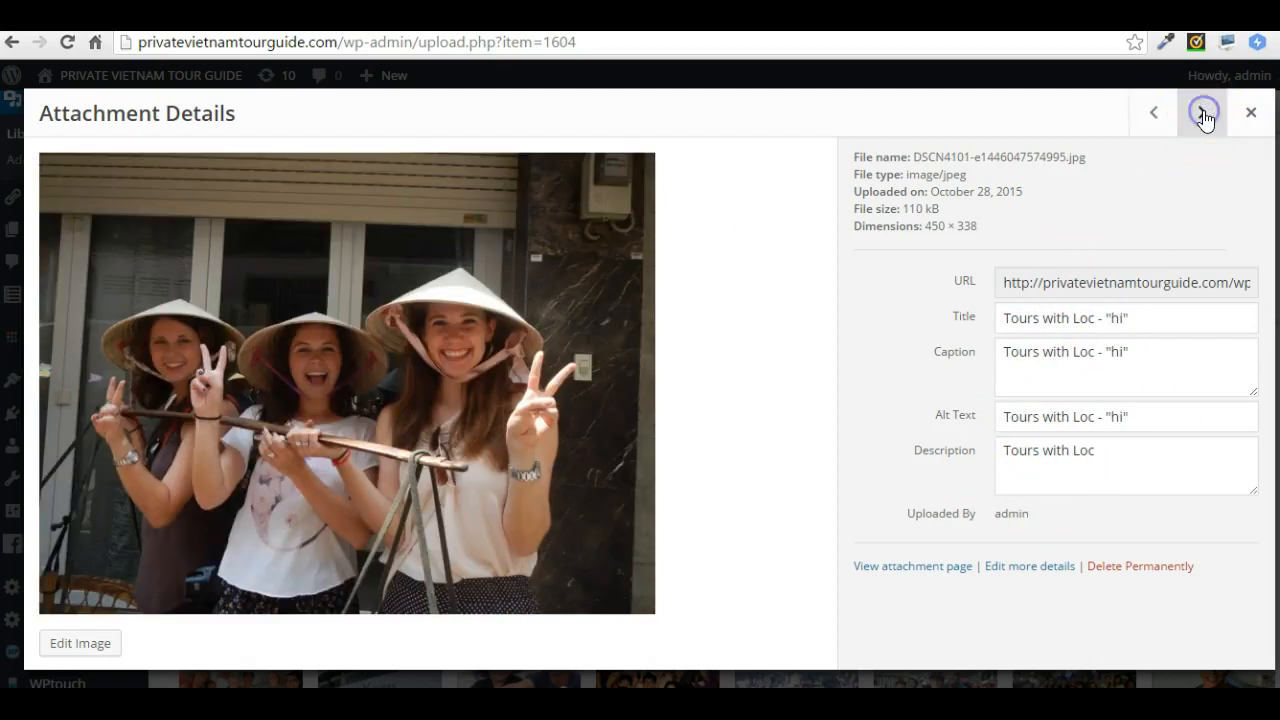
{"action": "left_click", "coordinate": [1203, 115]}
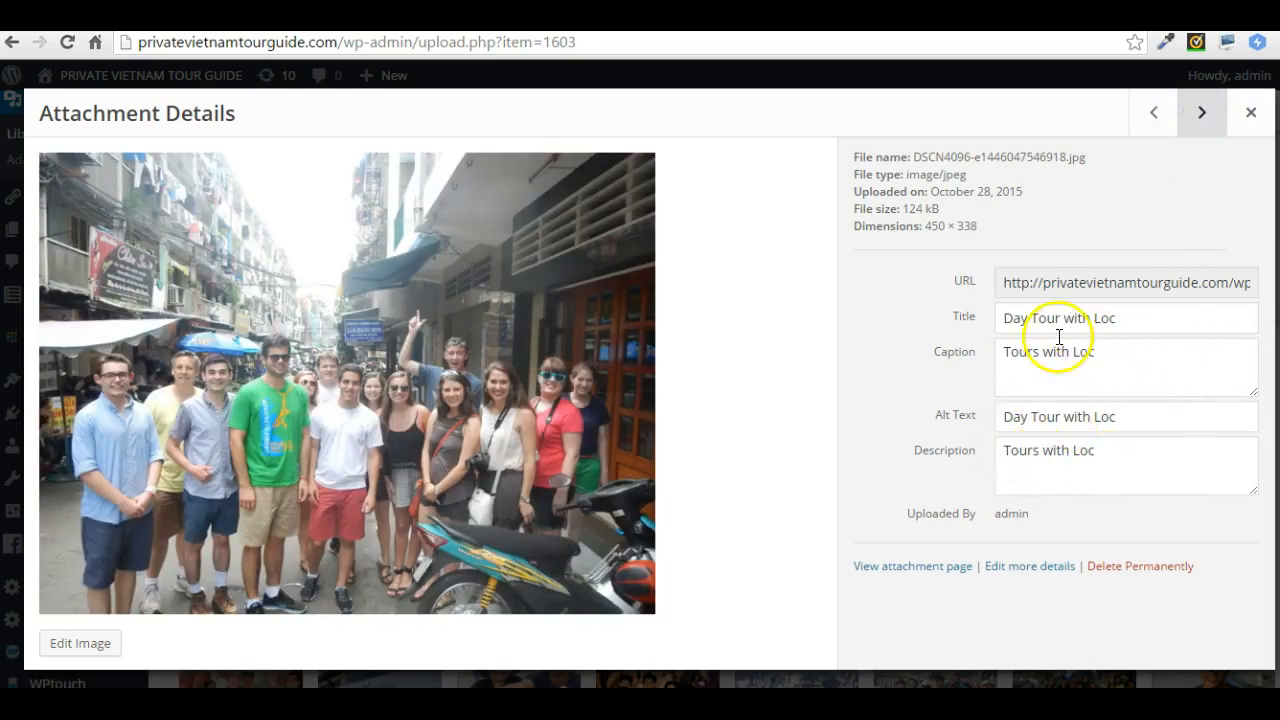
- Replace the title of the cyclo tour photo (DSCN3907) with a copy of its caption text
{"action": "left_click", "coordinate": [1203, 115]}
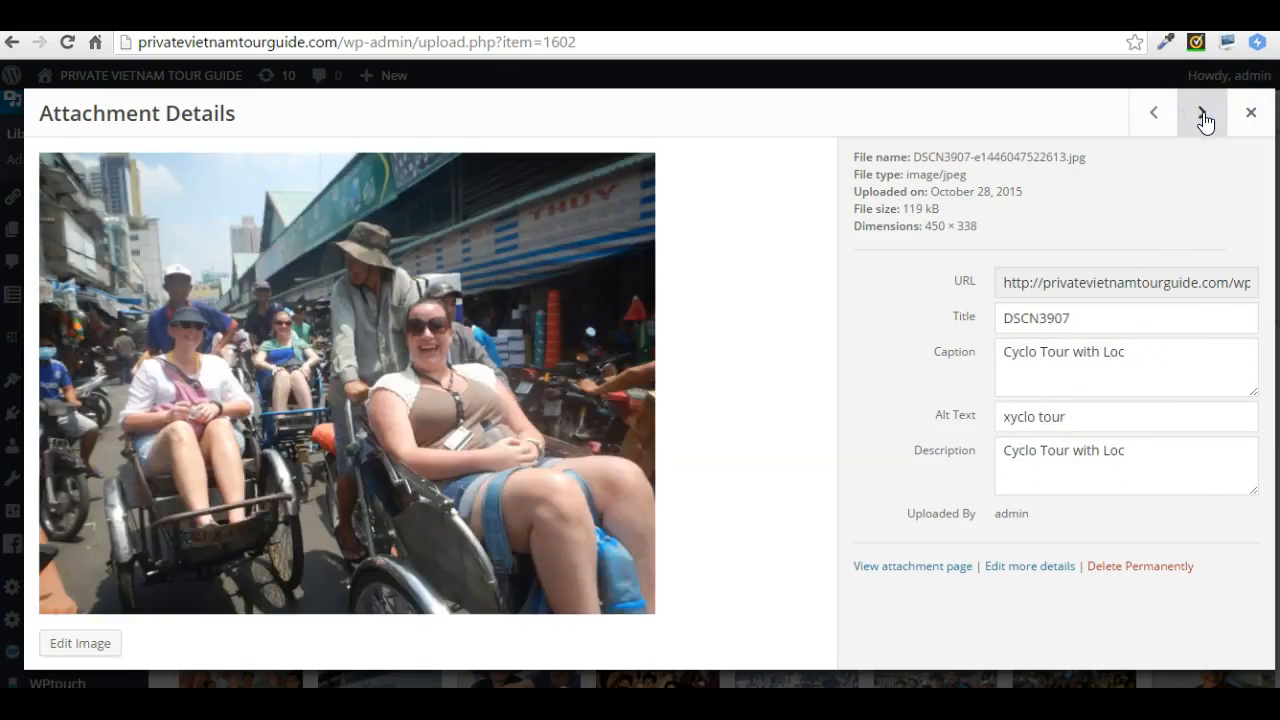
{"action": "left_click_drag", "start_coordinate": [1128, 350], "coordinate": [1000, 357]}
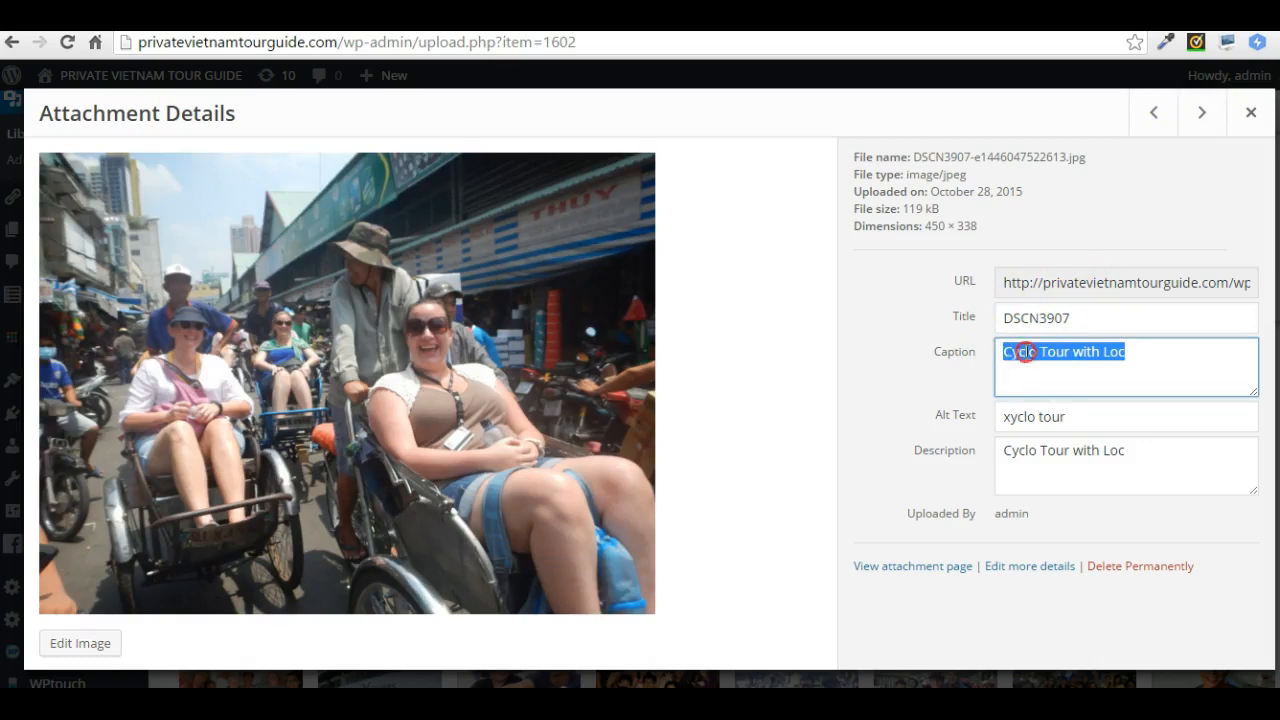
{"action": "right_click", "coordinate": [1025, 351]}
{"action": "left_click", "coordinate": [1012, 446]}
{"action": "left_click_drag", "start_coordinate": [1100, 318], "coordinate": [977, 311]}
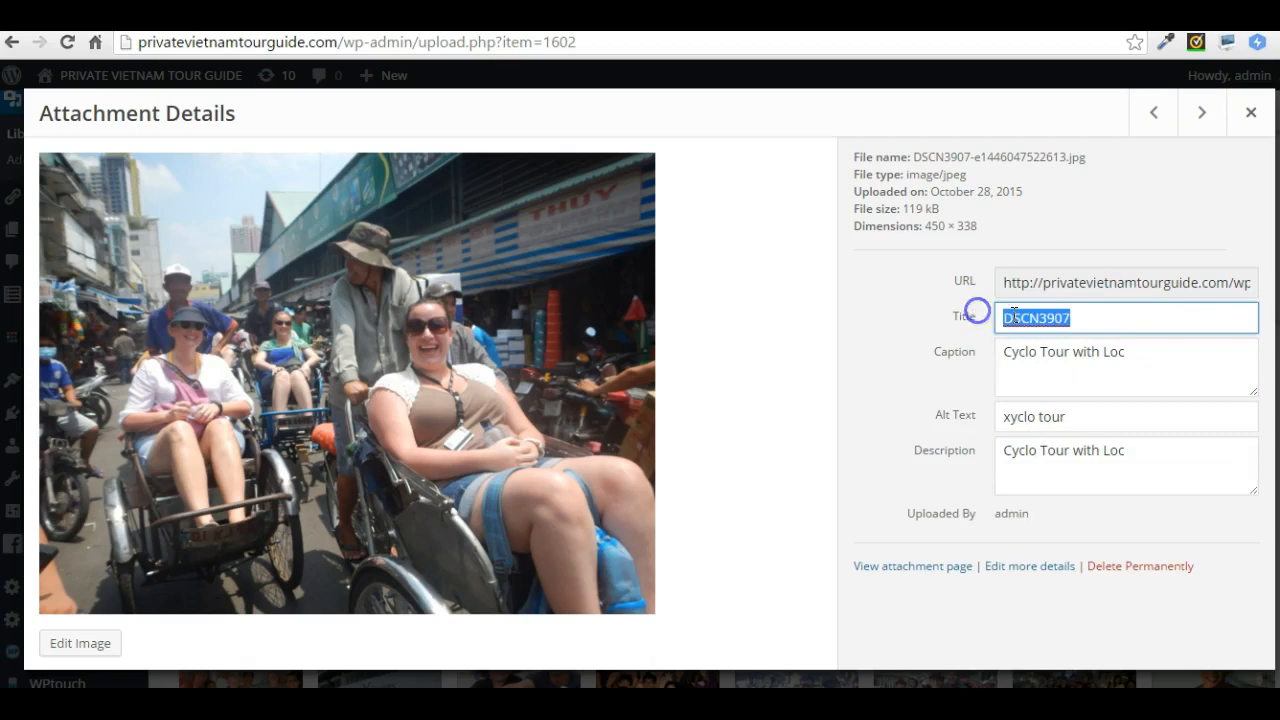
{"action": "right_click", "coordinate": [1028, 318]}
{"action": "left_click", "coordinate": [857, 473]}
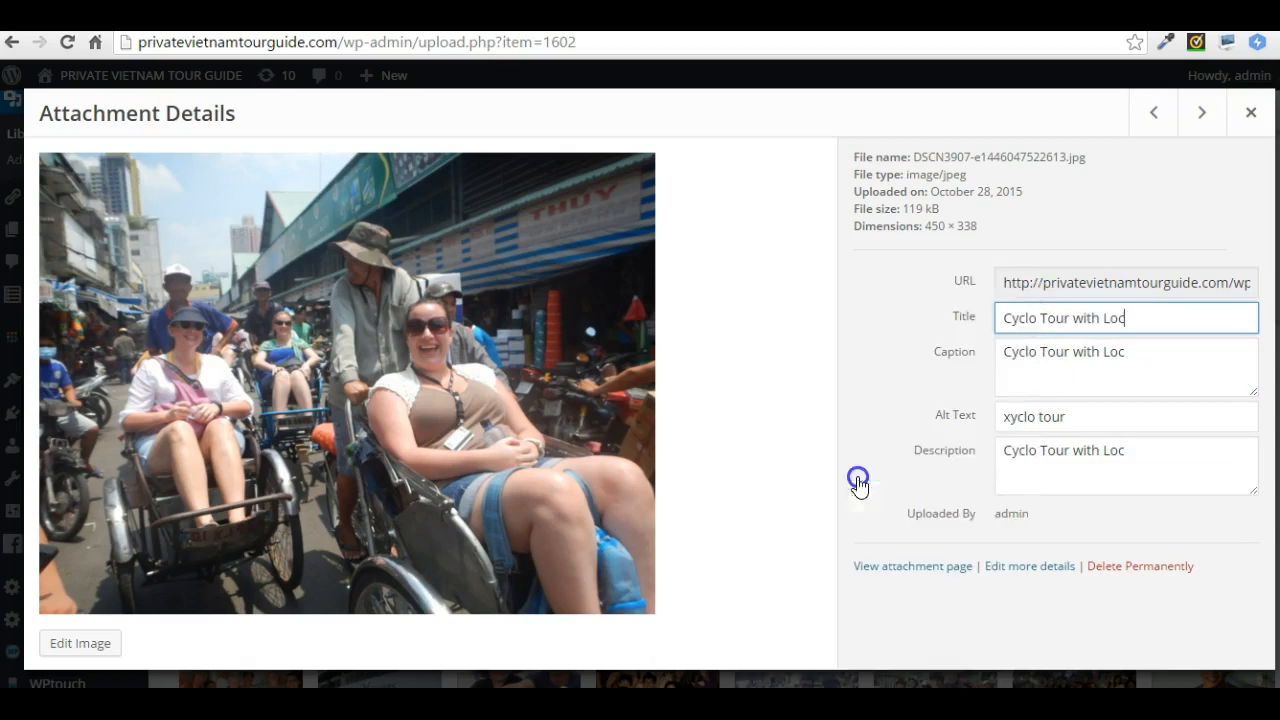
- Replace the cyclo tour photo's alt text "xyclo tour" with the same copied caption text
{"action": "left_click_drag", "start_coordinate": [1100, 418], "coordinate": [983, 424]}
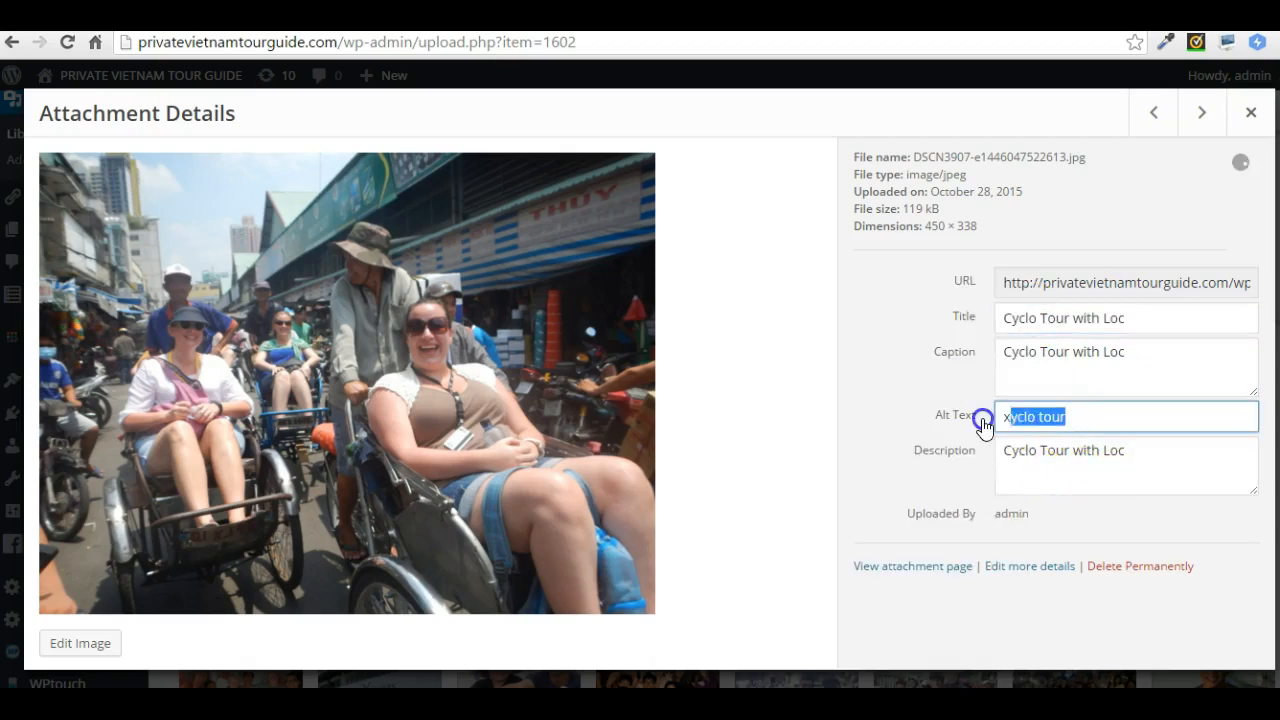
{"action": "right_click", "coordinate": [1032, 422]}
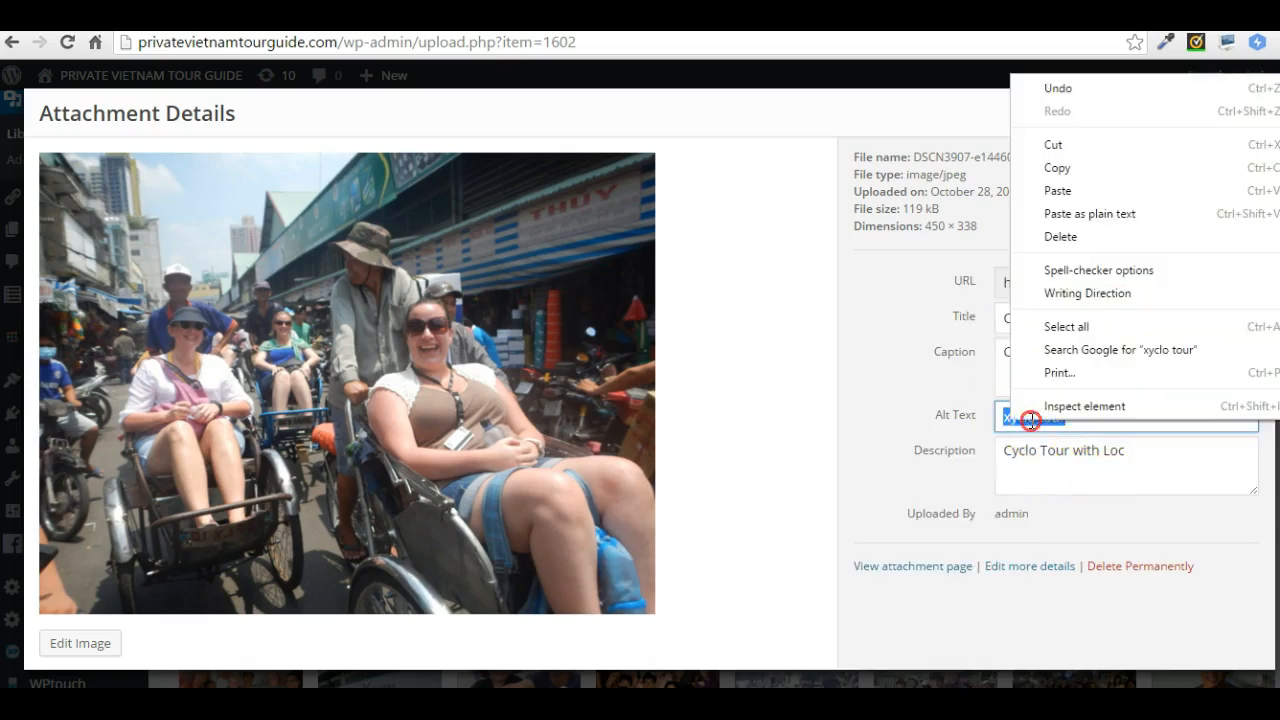
{"action": "left_click", "coordinate": [1068, 194]}
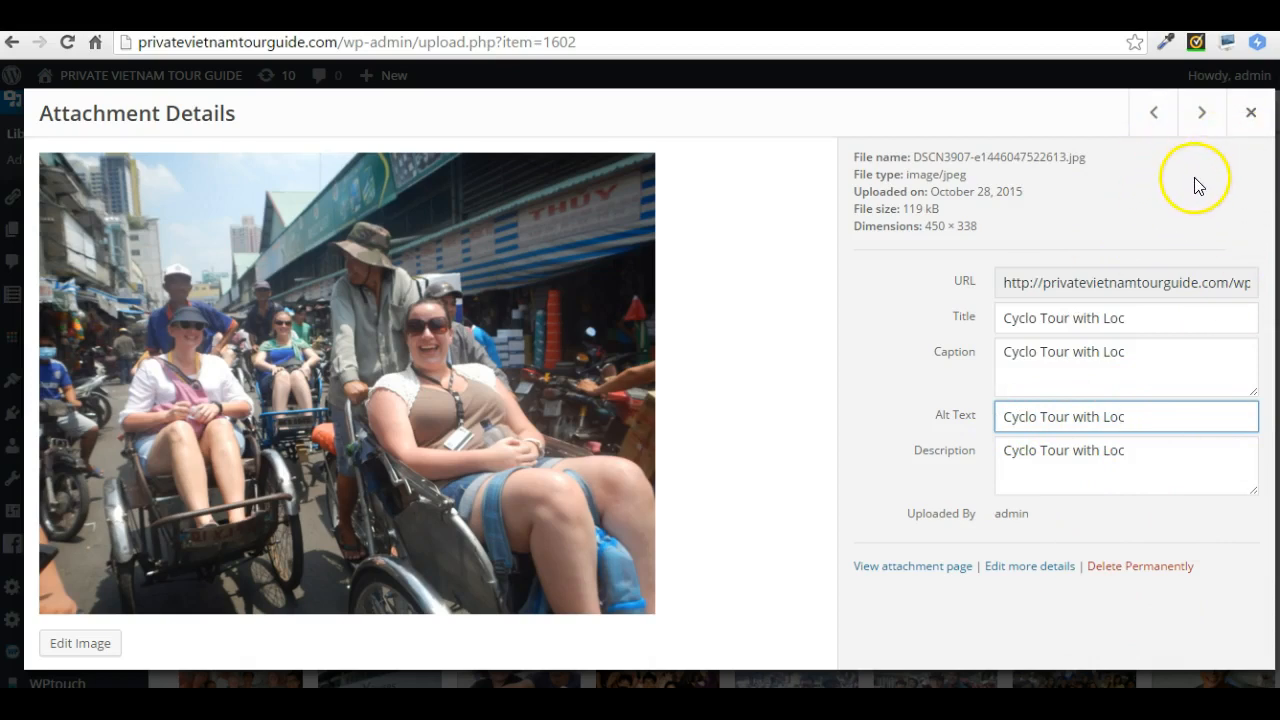
- Replace the title of the next photo (DSCN3804) with its caption text followed by the number 1
{"action": "left_click", "coordinate": [1201, 114]}
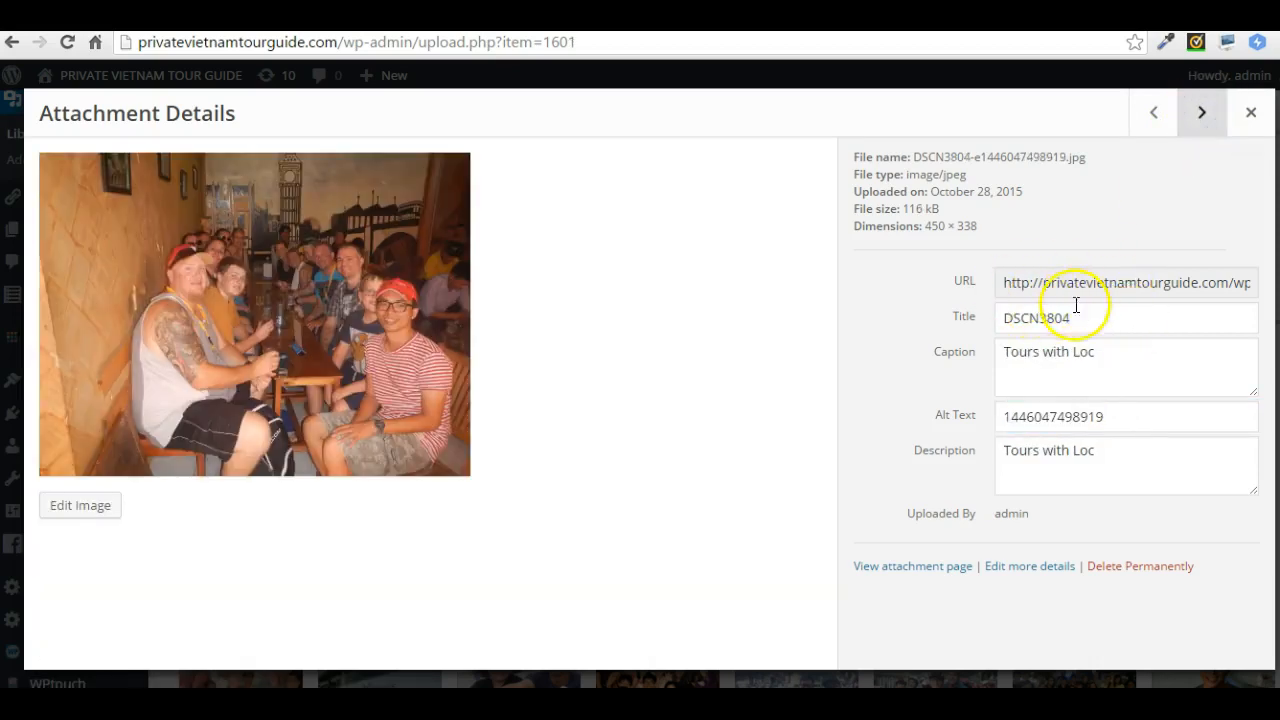
{"action": "left_click_drag", "start_coordinate": [1080, 363], "coordinate": [960, 352]}
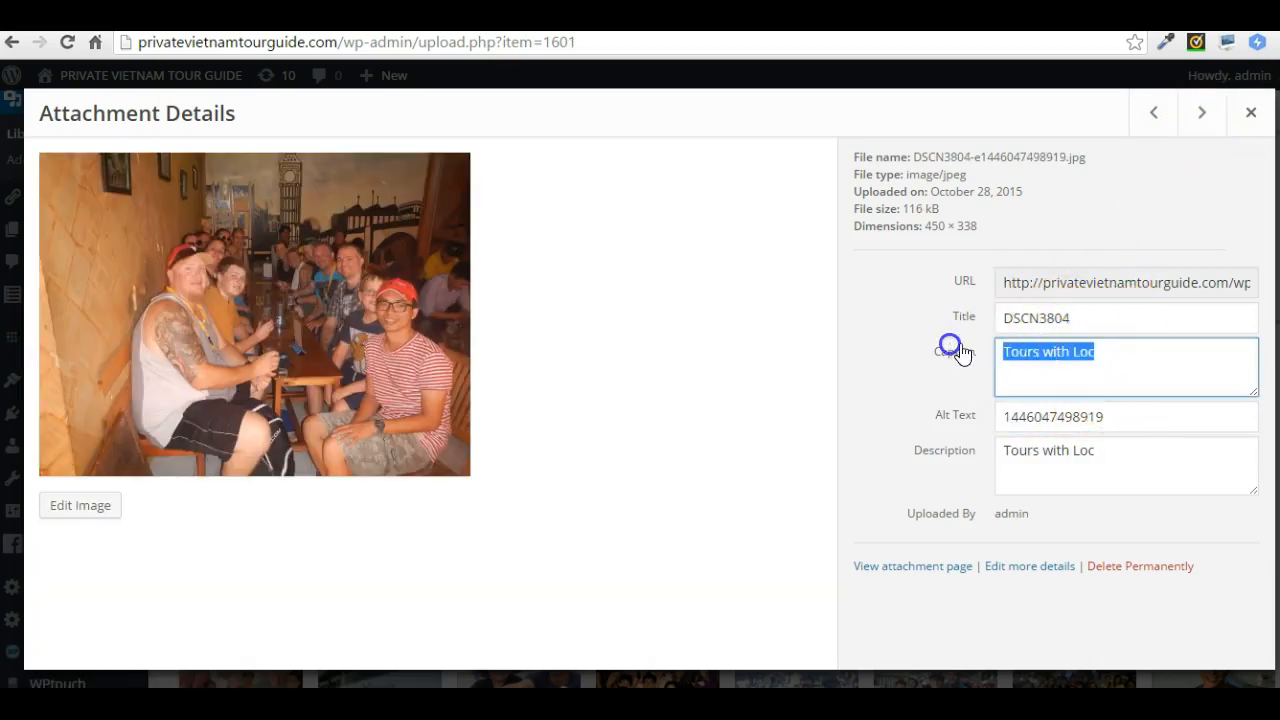
{"action": "right_click", "coordinate": [1026, 346]}
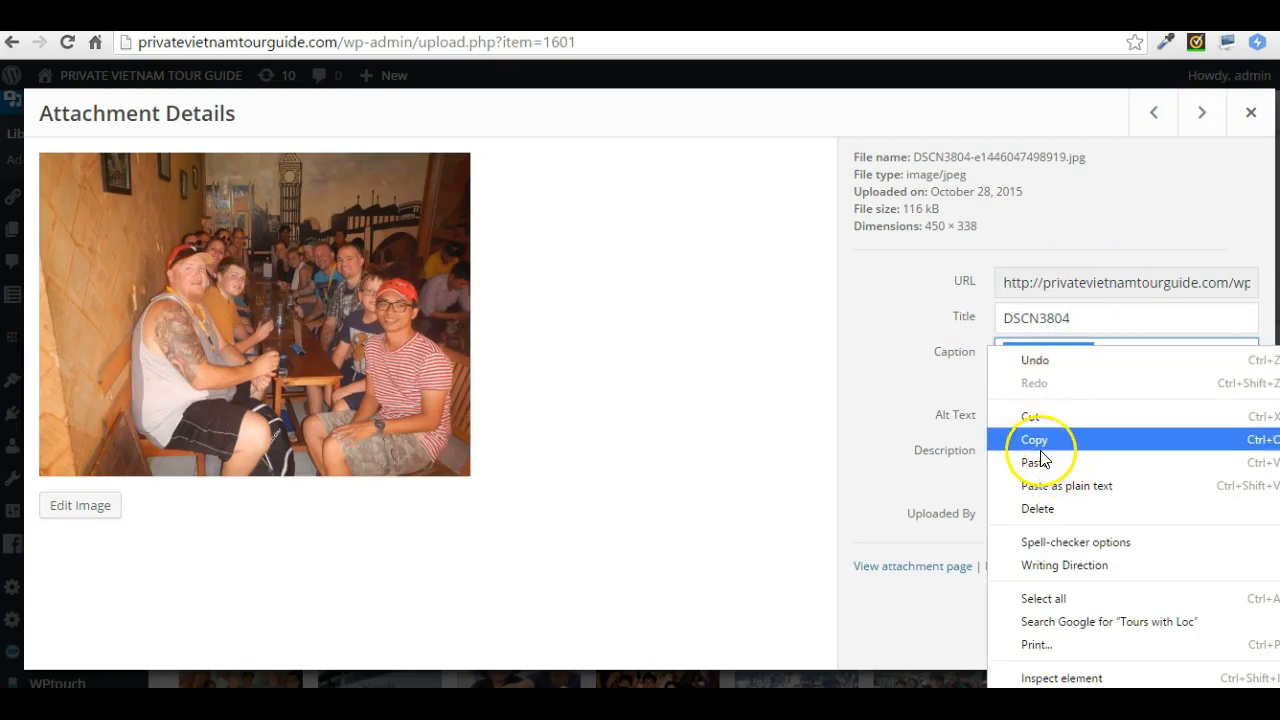
{"action": "left_click", "coordinate": [1041, 452]}
{"action": "left_click_drag", "start_coordinate": [1086, 320], "coordinate": [977, 322]}
{"action": "right_click", "coordinate": [1043, 317]}
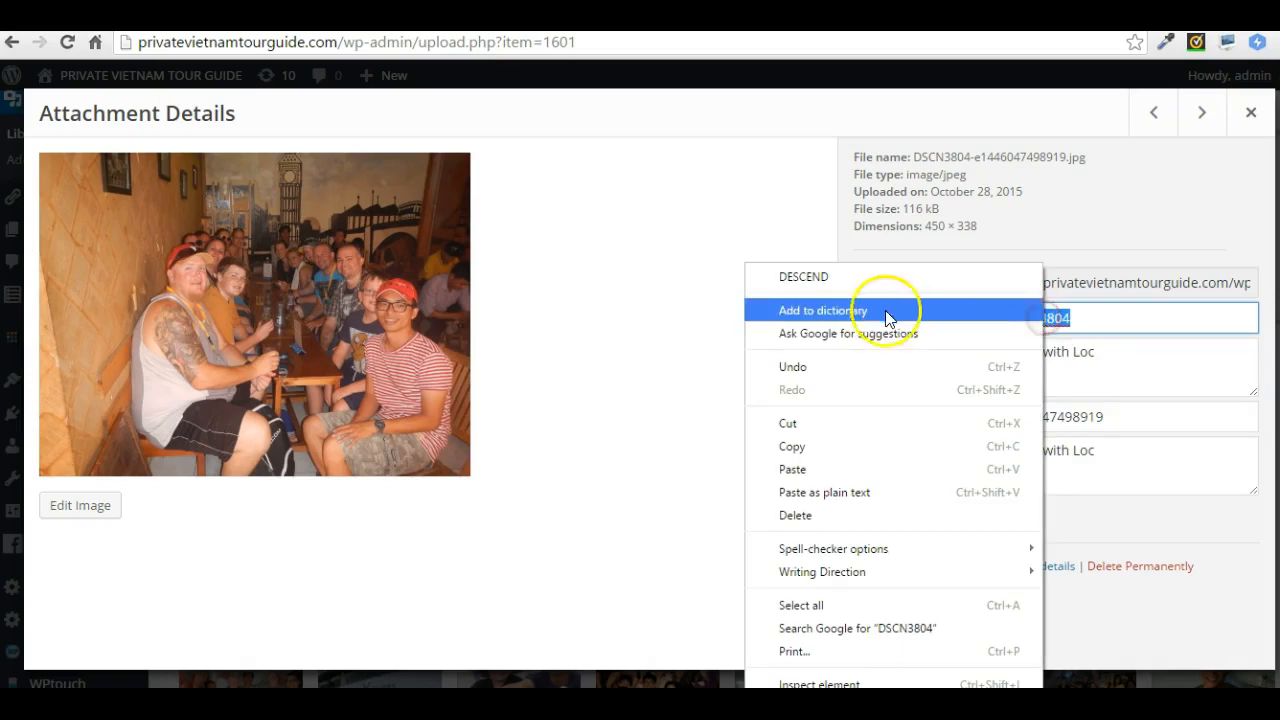
{"action": "left_click", "coordinate": [806, 469]}
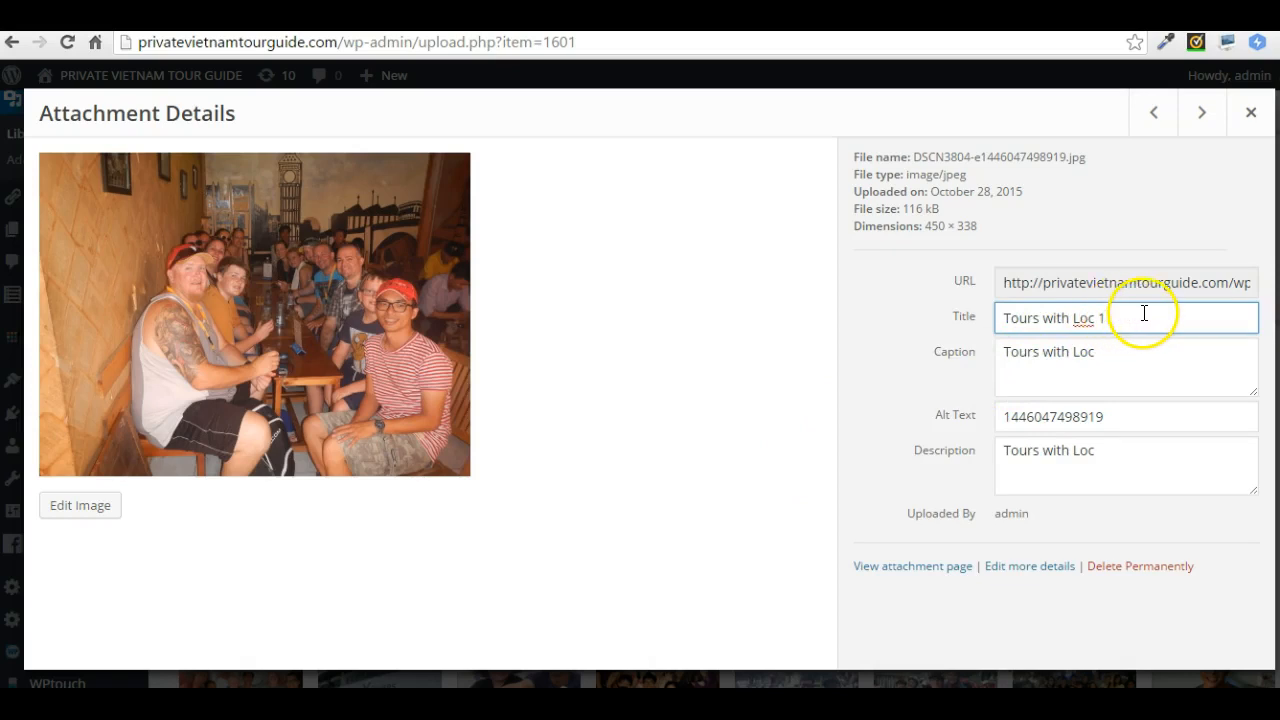
{"action": "type", "text": "1"}
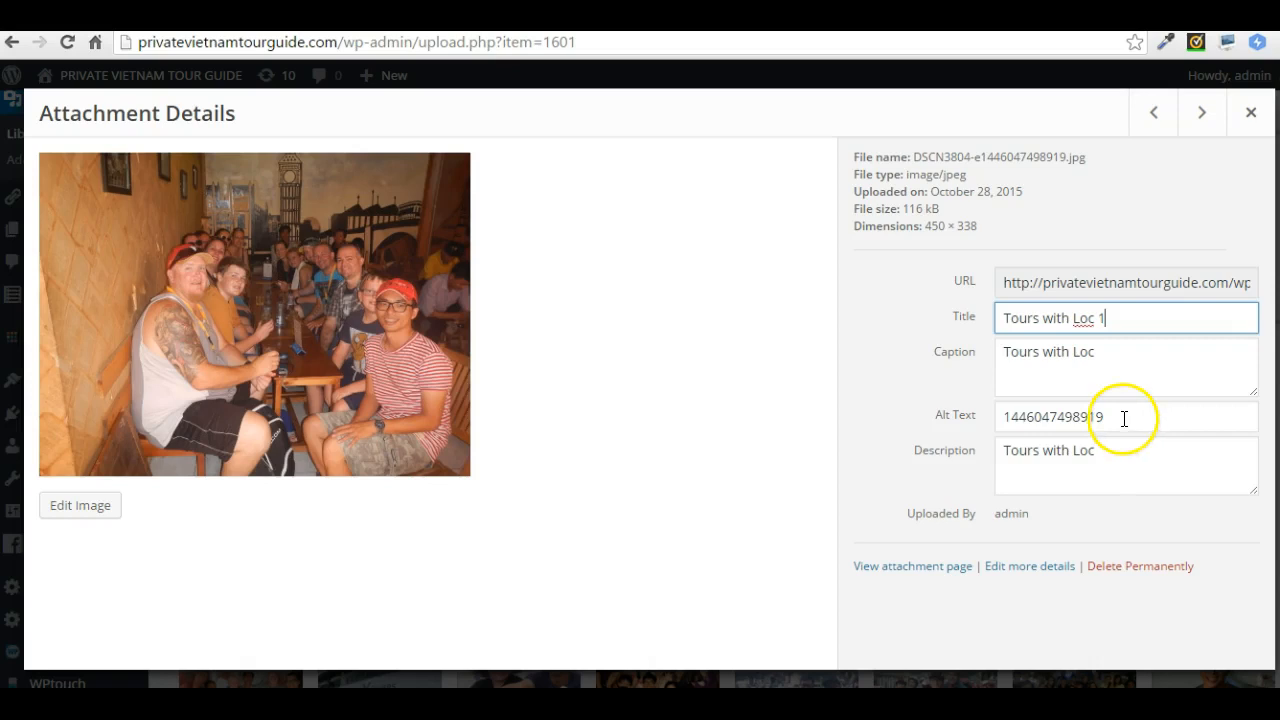
- Set the DSCN3804 photo's alt text to the copied caption text followed by 1, then return to the Media Library
{"action": "left_click_drag", "start_coordinate": [1124, 418], "coordinate": [994, 421]}
{"action": "right_click", "coordinate": [1036, 414]}
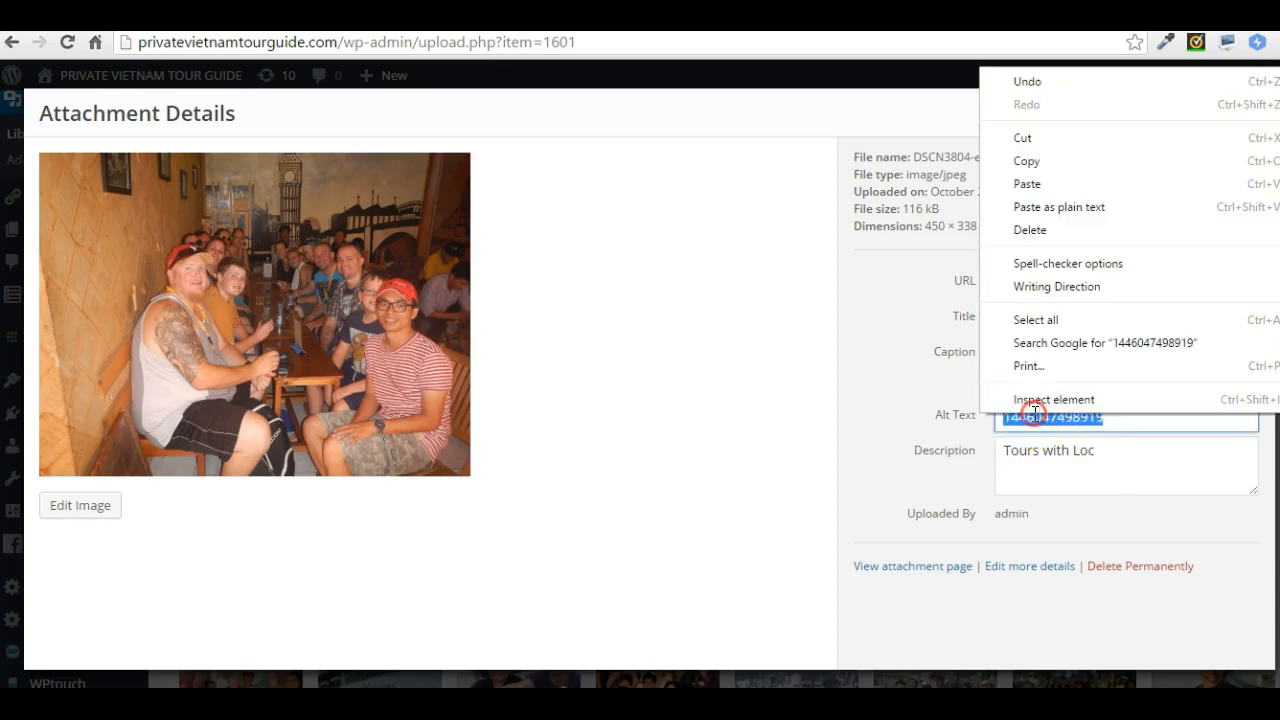
{"action": "left_click", "coordinate": [1030, 183]}
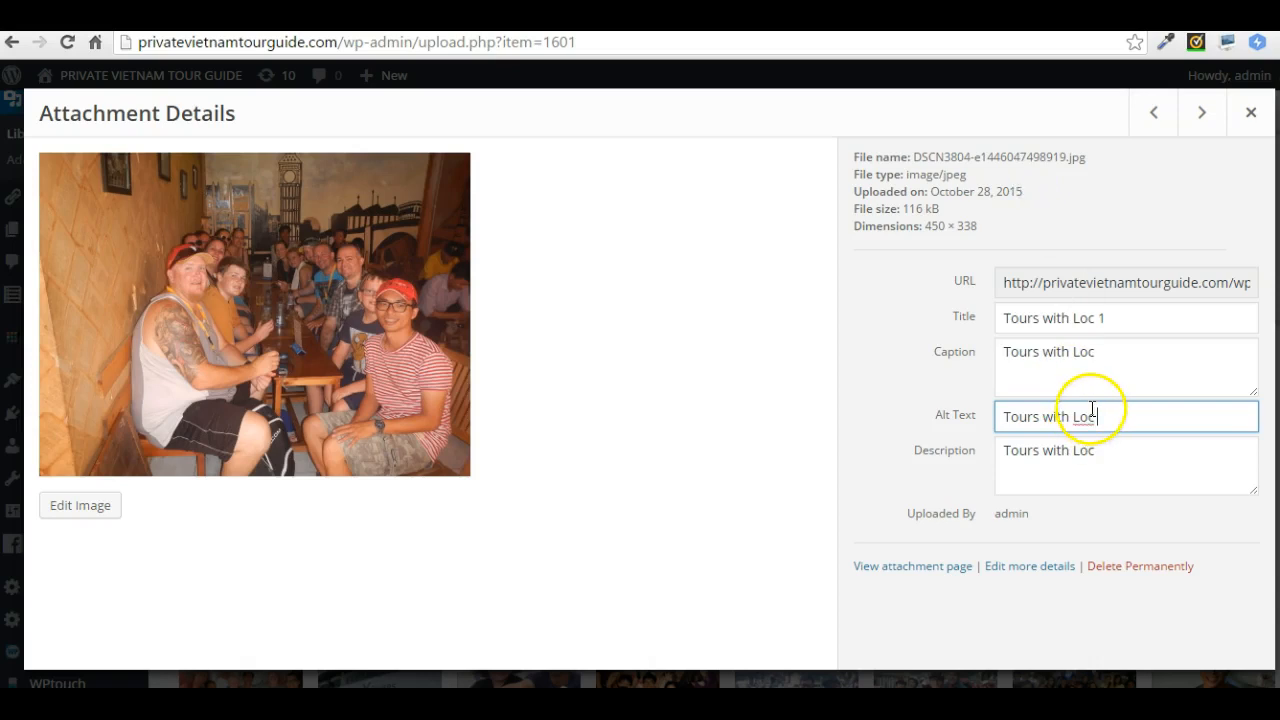
{"action": "type", "text": "1"}
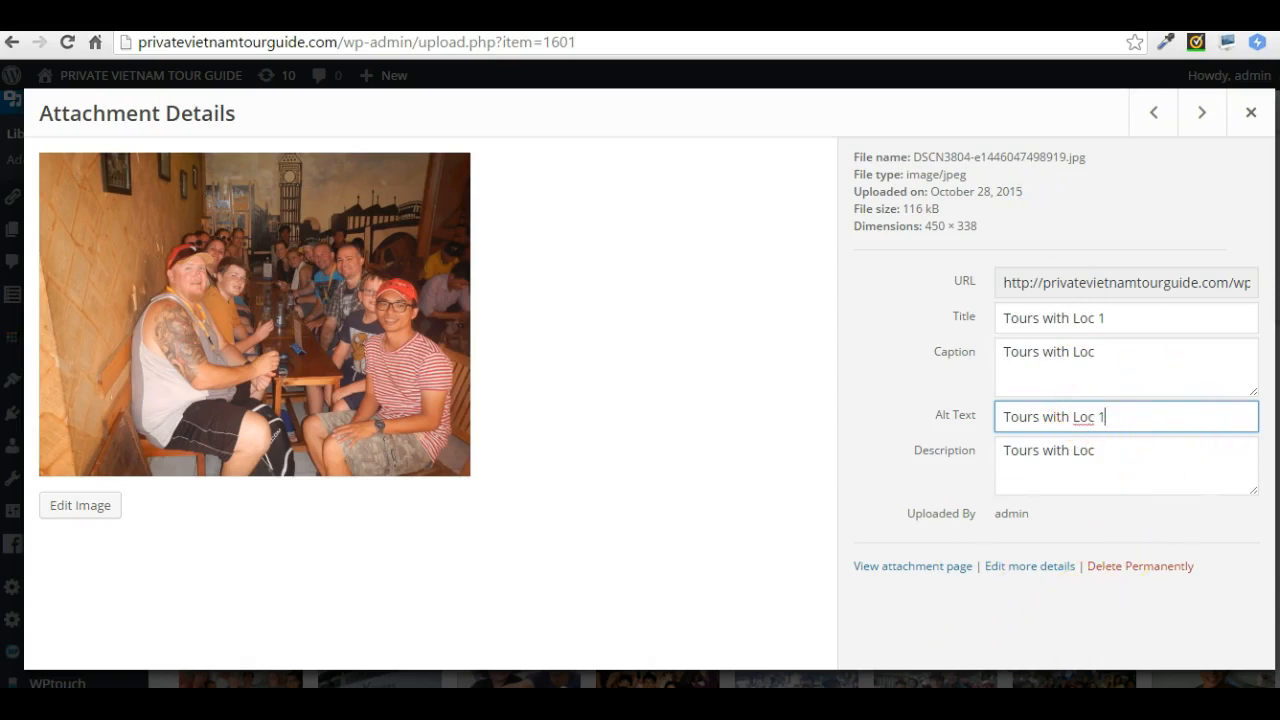
{"action": "left_click", "coordinate": [1206, 118]}
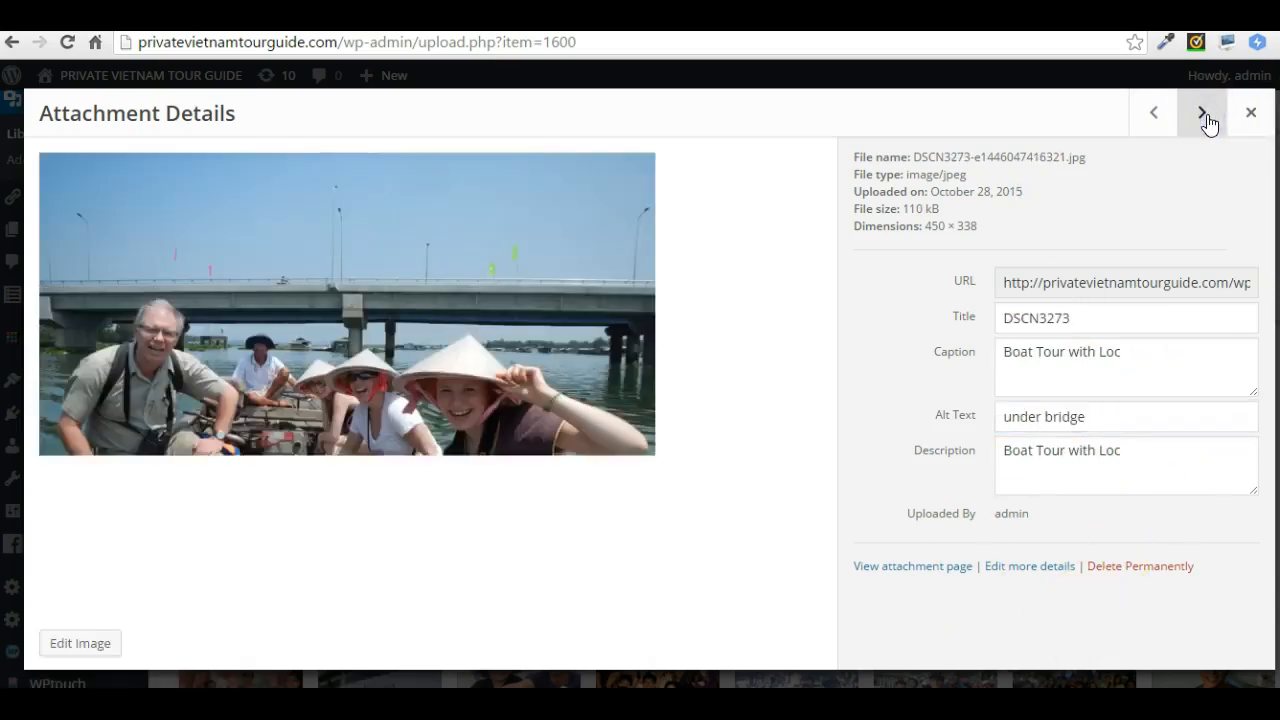
{"action": "left_click", "coordinate": [1250, 113]}
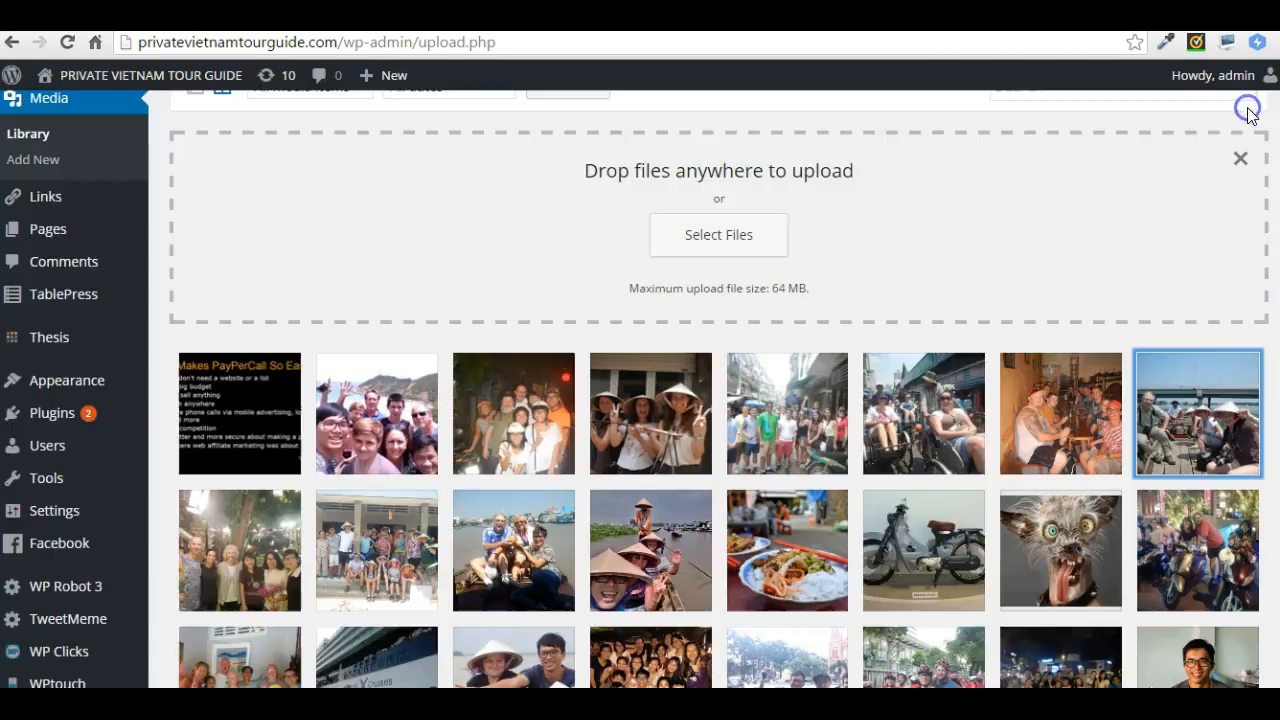
- Open the list of all TablePress tables
{"action": "scroll", "coordinate": [1050, 140], "scroll_direction": "down", "scroll_amount": 1}
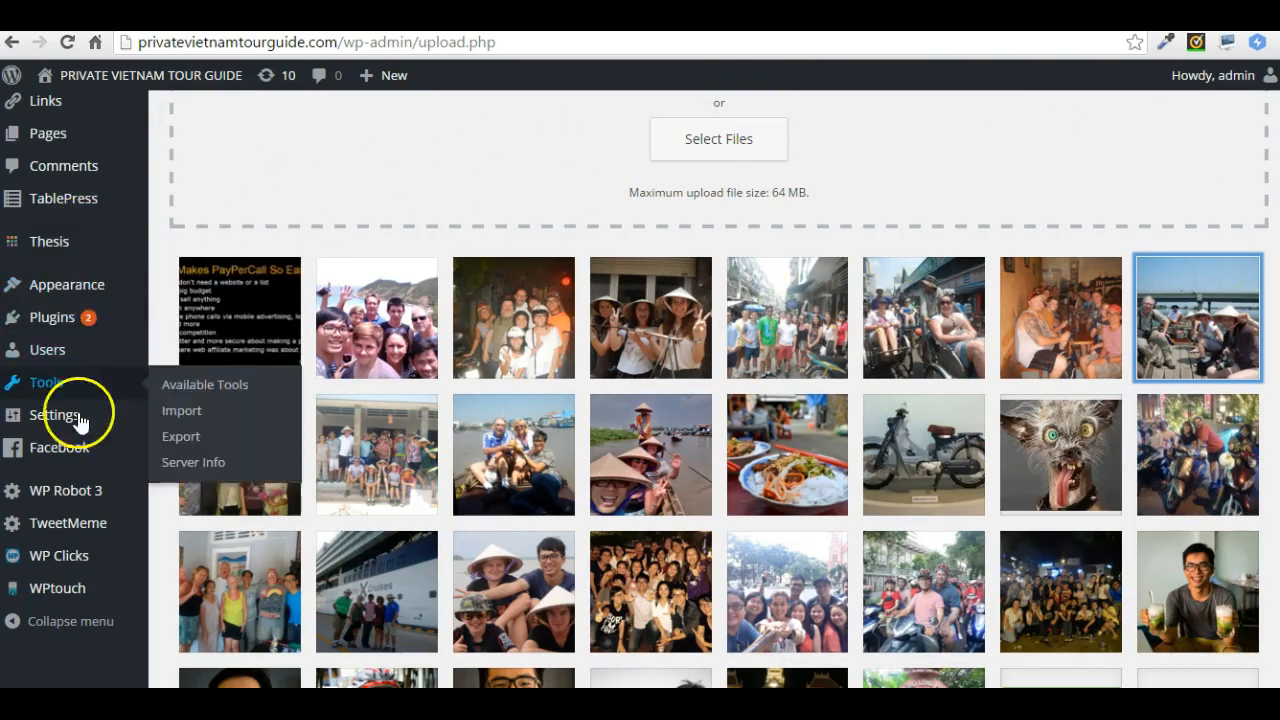
{"action": "scroll", "coordinate": [117, 549], "scroll_direction": "down", "scroll_amount": 1}
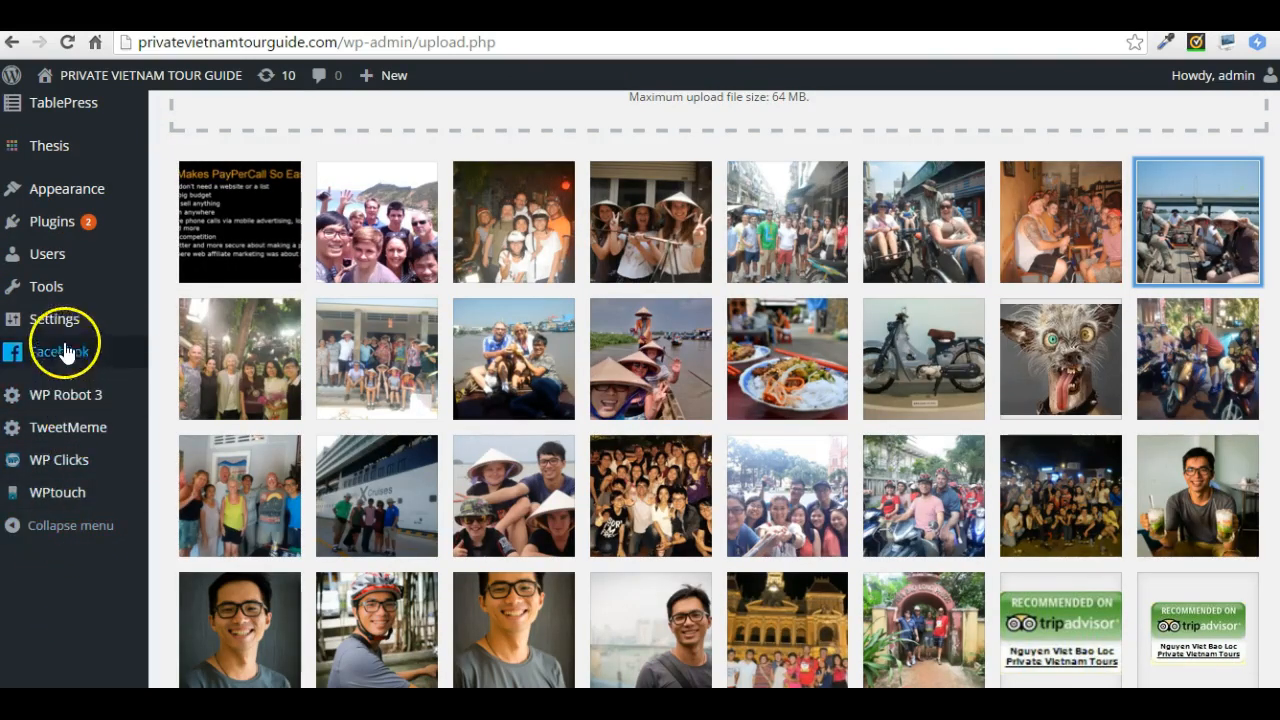
{"action": "mouse_move", "coordinate": [60, 328]}
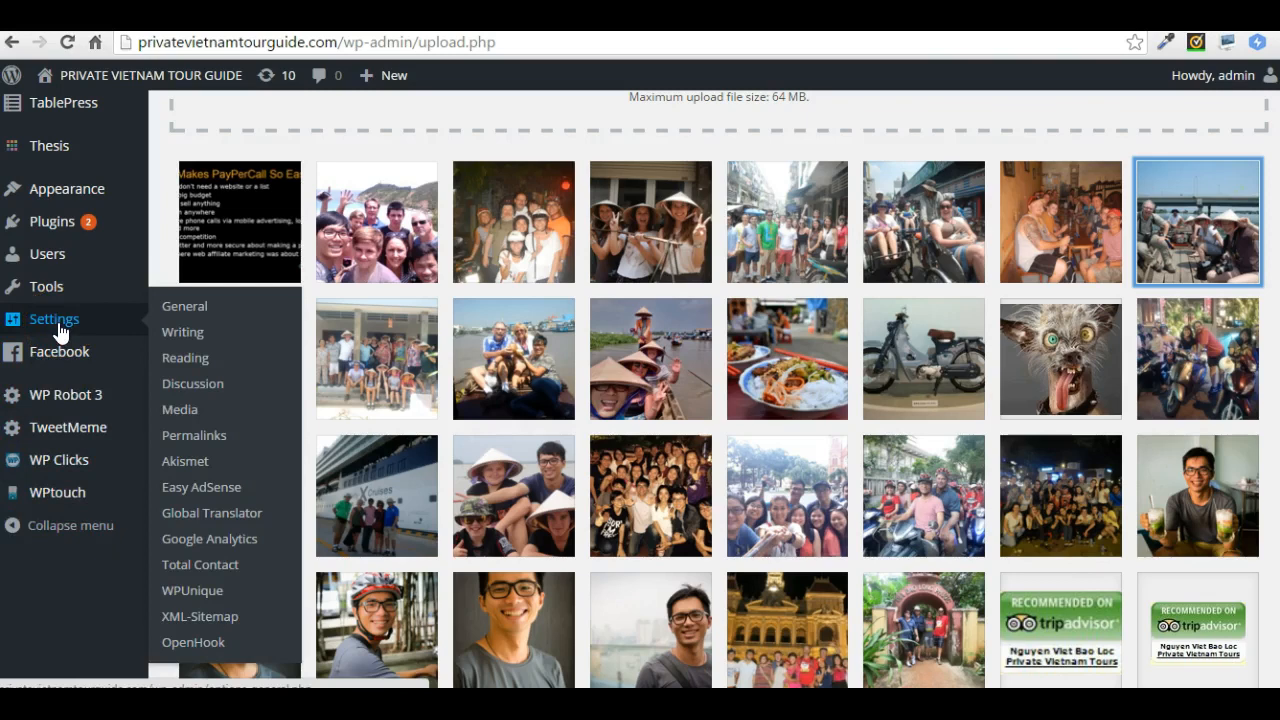
{"action": "scroll", "coordinate": [95, 180], "scroll_direction": "up", "scroll_amount": 1}
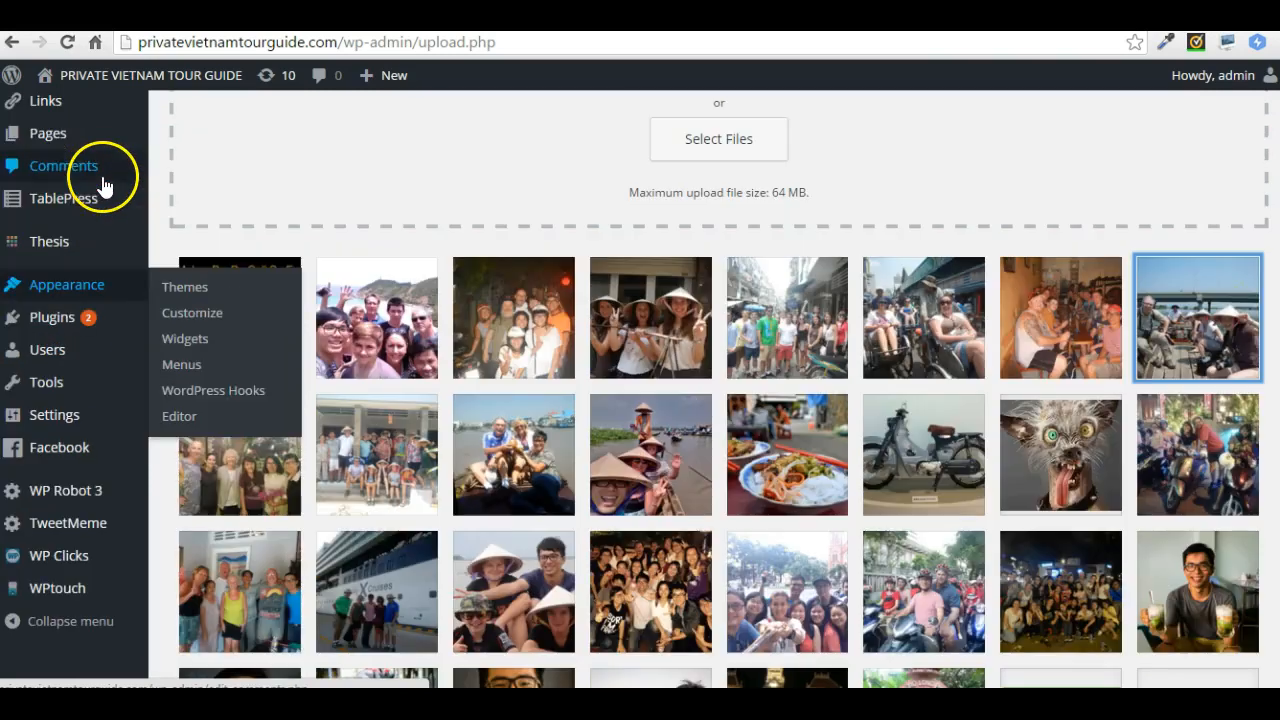
{"action": "mouse_move", "coordinate": [68, 215]}
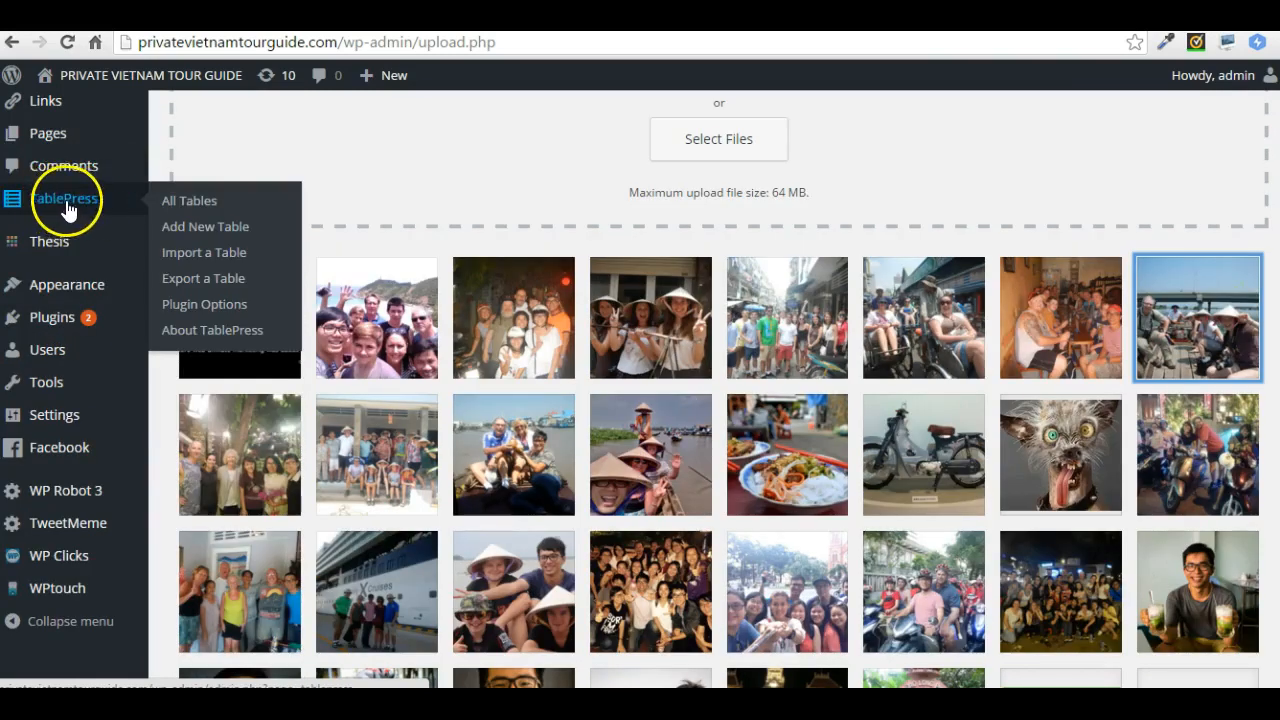
{"action": "left_click", "coordinate": [206, 210]}
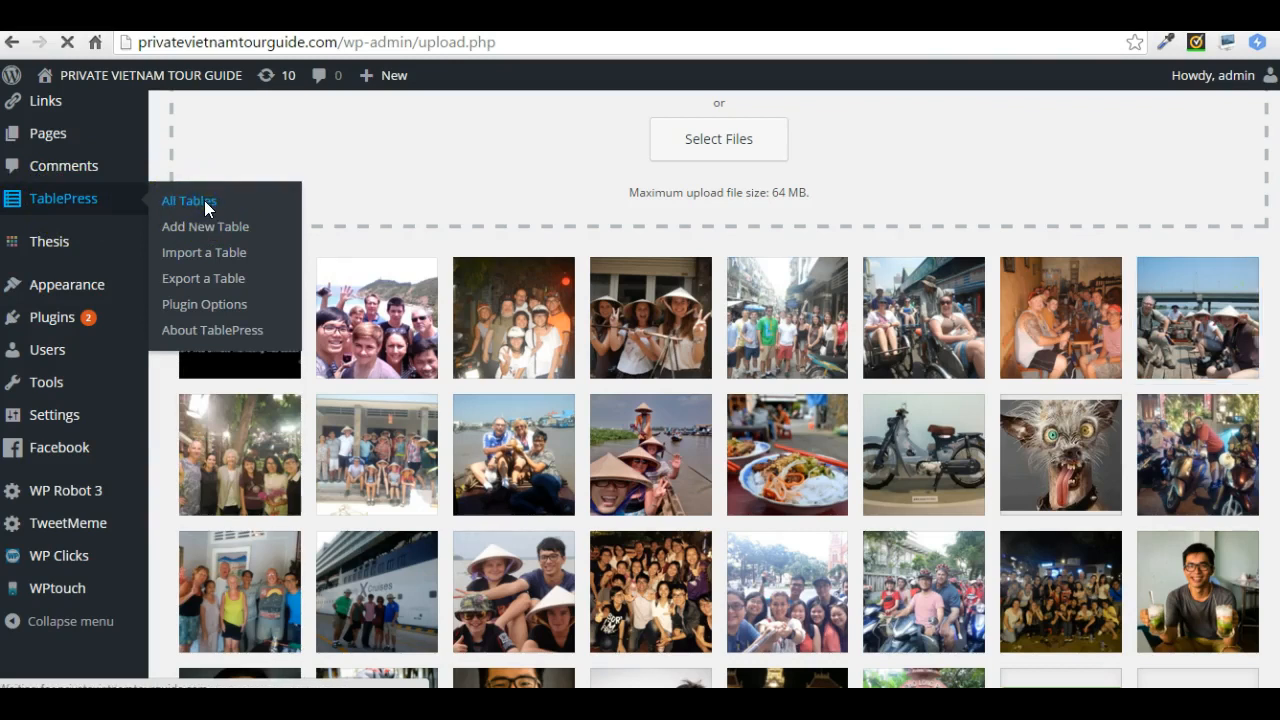
{"action": "left_click", "coordinate": [204, 202]}
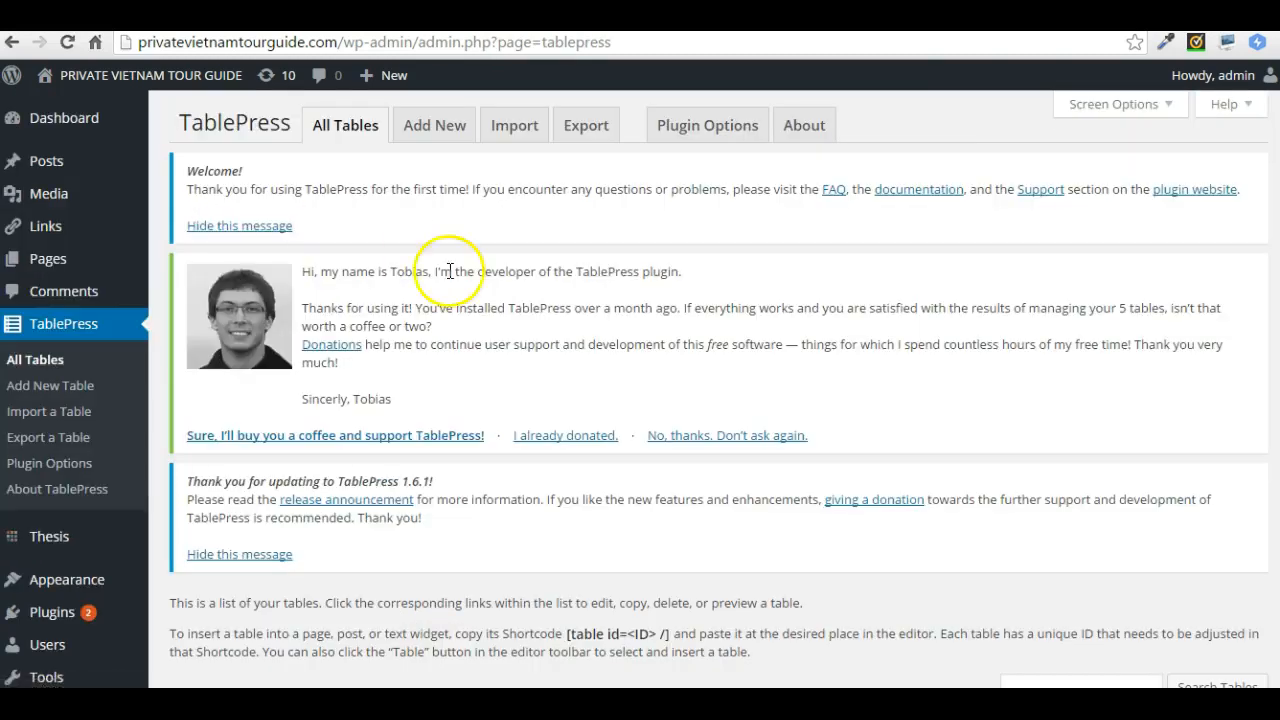
- Open the Clients Photos table for editing and look over its information and first content rows
{"action": "scroll", "coordinate": [576, 416], "scroll_direction": "down", "scroll_amount": 3}
{"action": "scroll", "coordinate": [576, 416], "scroll_direction": "down", "scroll_amount": 1}
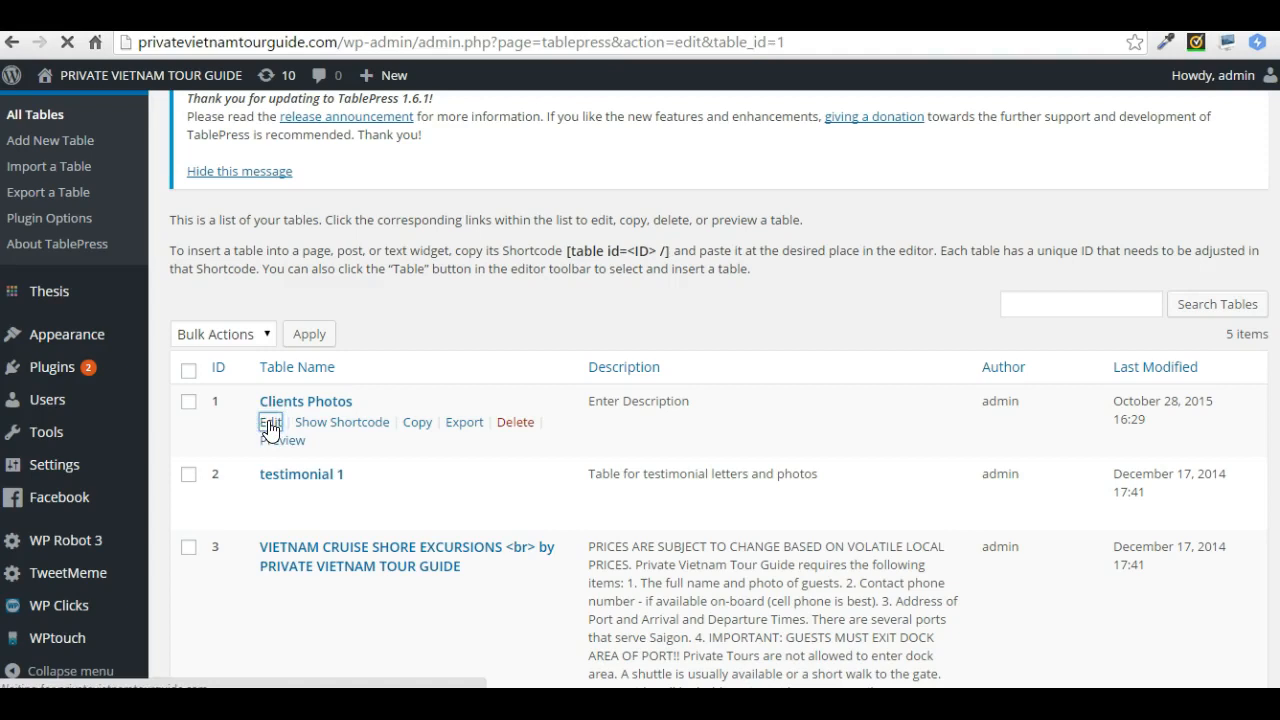
{"action": "scroll", "coordinate": [560, 395], "scroll_direction": "down", "scroll_amount": 2}
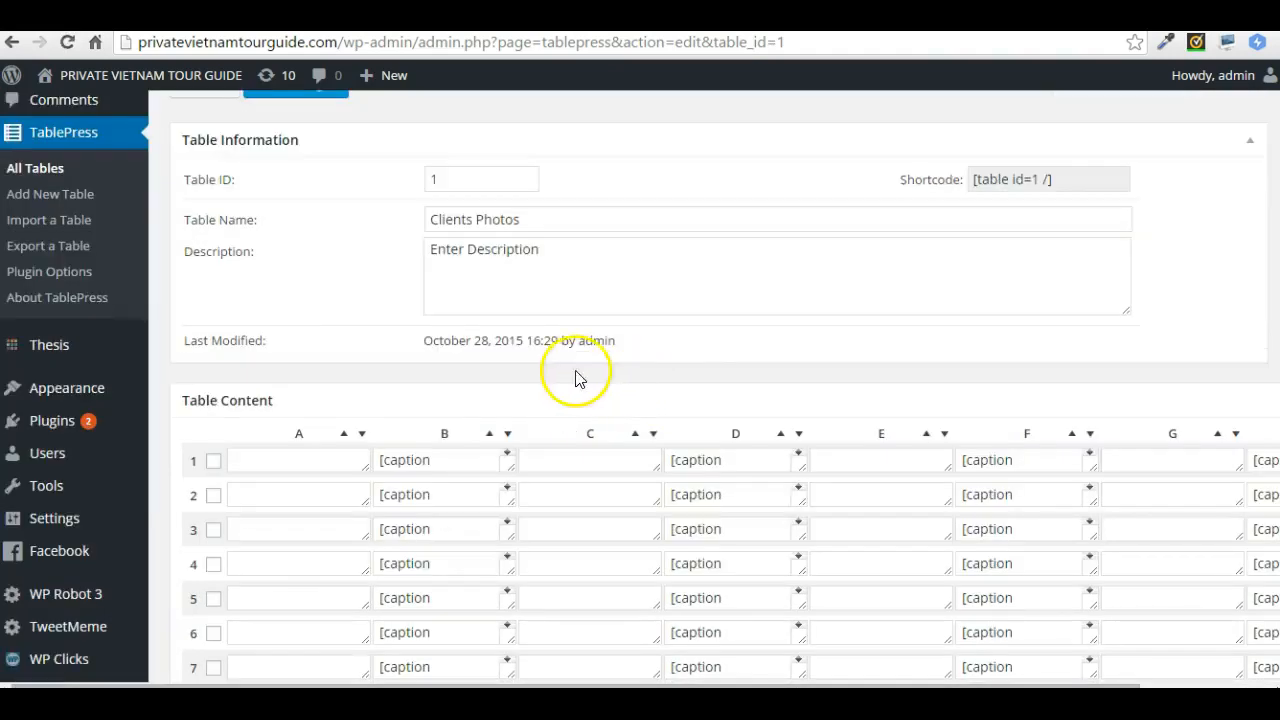
{"action": "scroll", "coordinate": [580, 374], "scroll_direction": "down", "scroll_amount": 1}
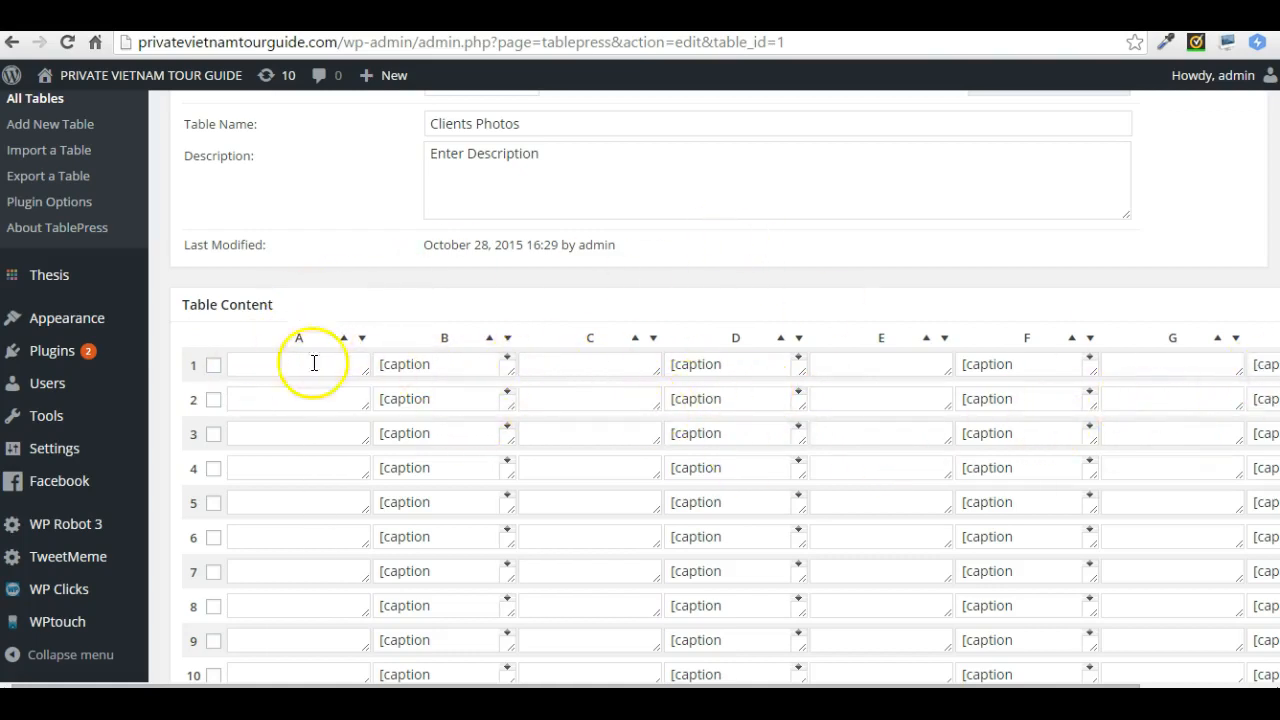
{"action": "scroll", "coordinate": [614, 247], "scroll_direction": "up", "scroll_amount": 3}
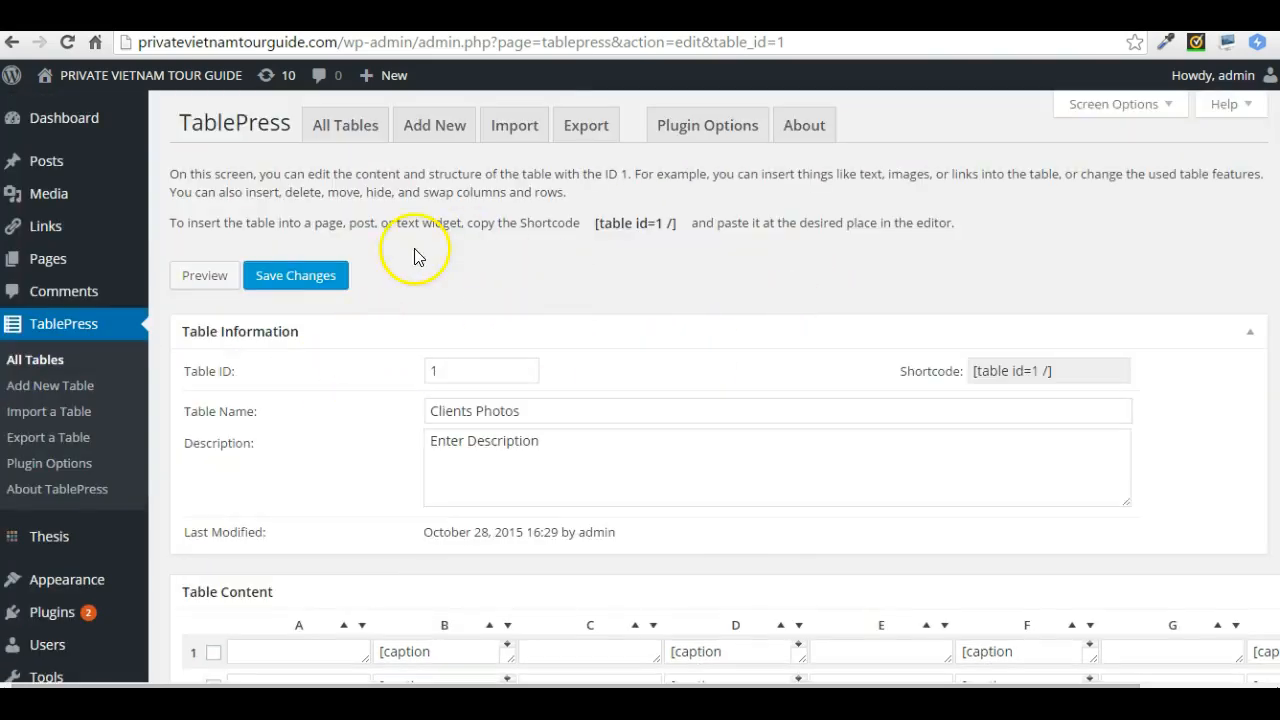
- Preview the Clients Photos table, look through its photos and captions, and close the preview
{"action": "left_click", "coordinate": [199, 276]}
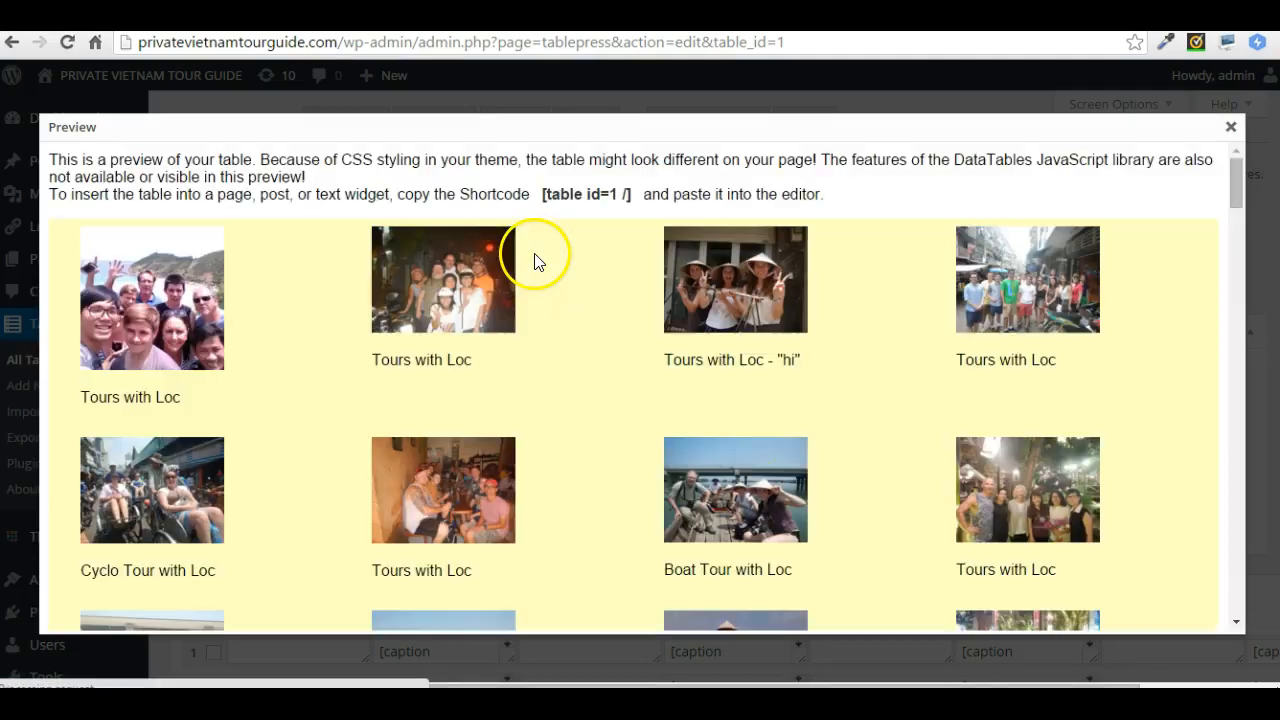
{"action": "scroll", "coordinate": [316, 313], "scroll_direction": "down", "scroll_amount": 1}
{"action": "scroll", "coordinate": [324, 283], "scroll_direction": "up", "scroll_amount": 1}
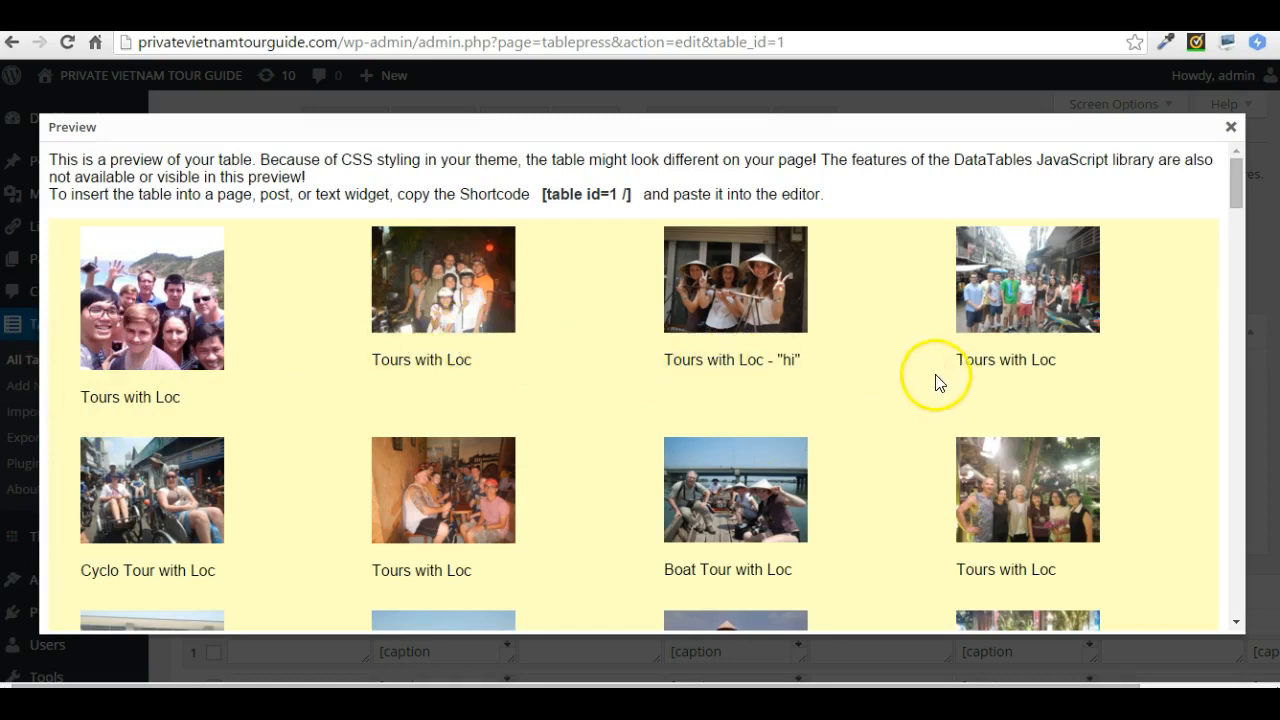
{"action": "scroll", "coordinate": [243, 505], "scroll_direction": "down", "scroll_amount": 1}
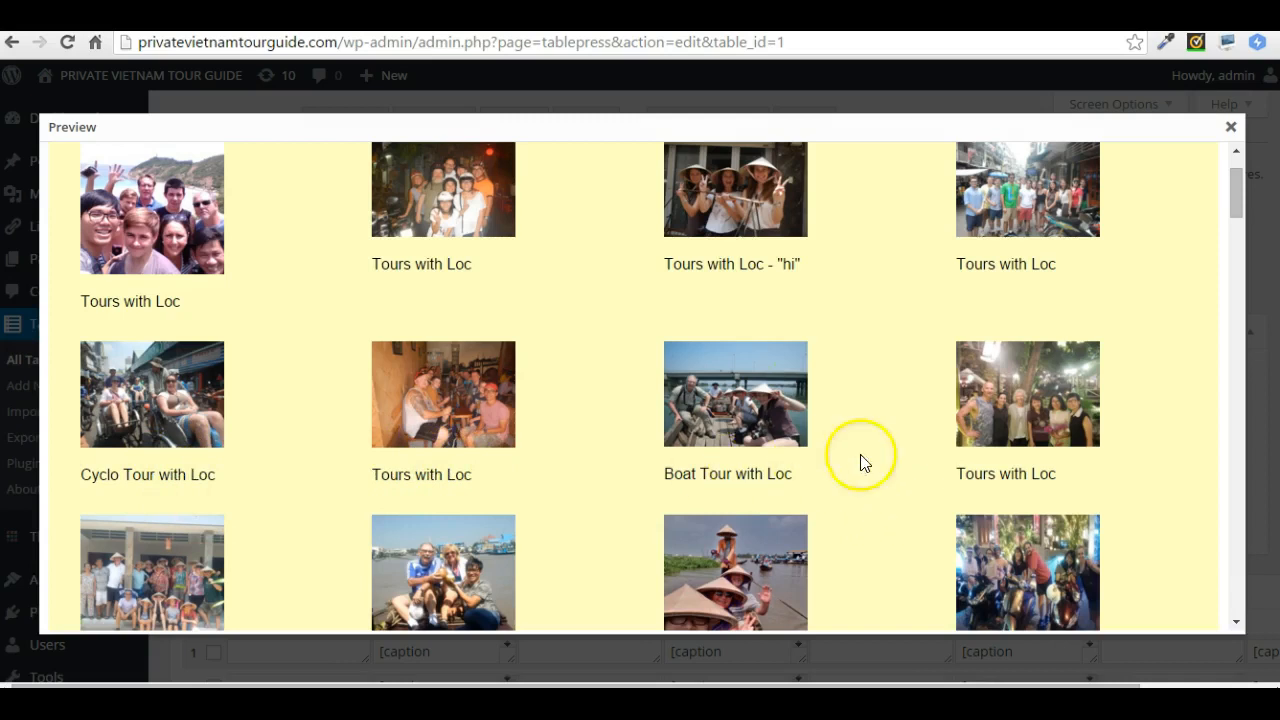
{"action": "scroll", "coordinate": [1000, 475], "scroll_direction": "down", "scroll_amount": 1}
{"action": "scroll", "coordinate": [930, 470], "scroll_direction": "down", "scroll_amount": 2}
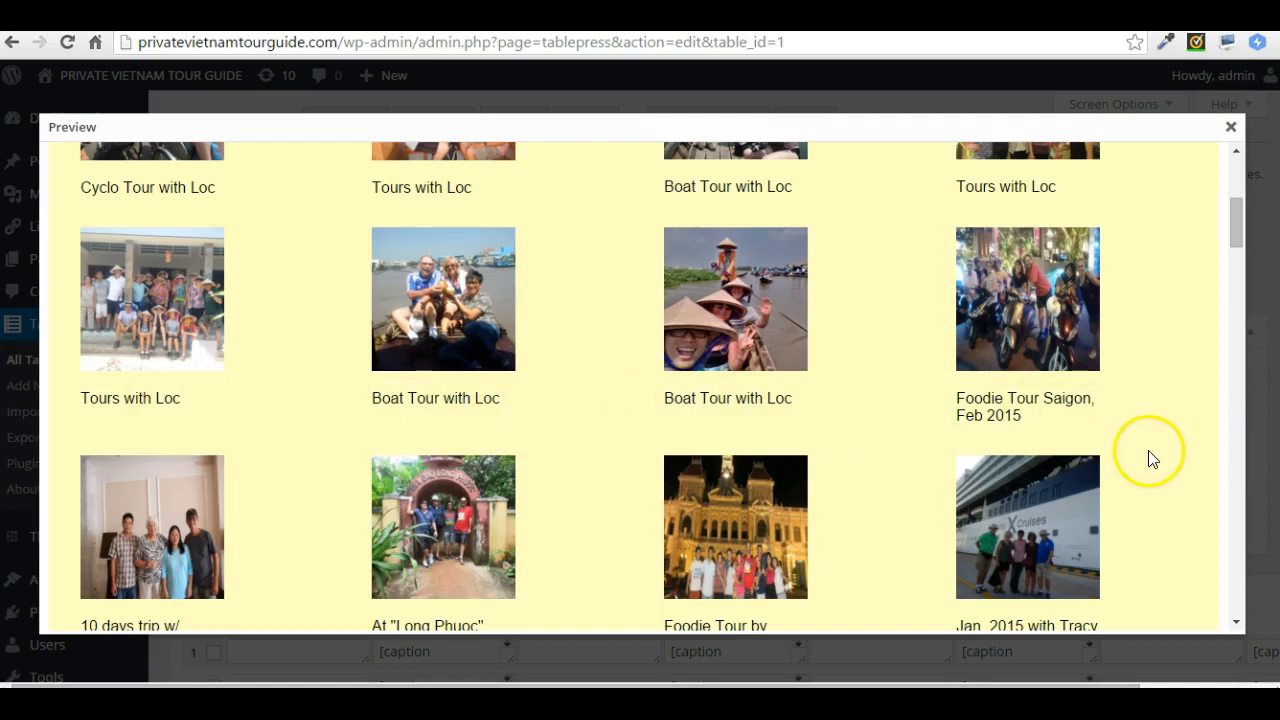
{"action": "scroll", "coordinate": [1100, 440], "scroll_direction": "up", "scroll_amount": 2}
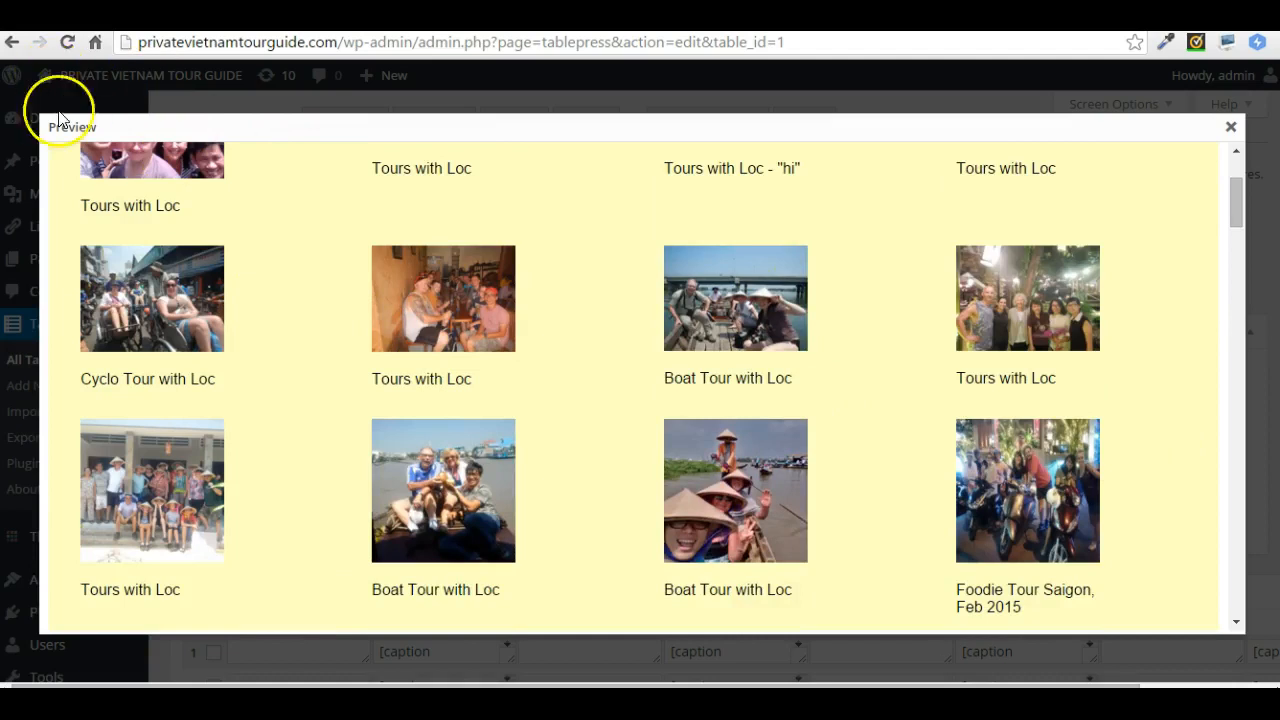
{"action": "left_click", "coordinate": [1231, 127]}
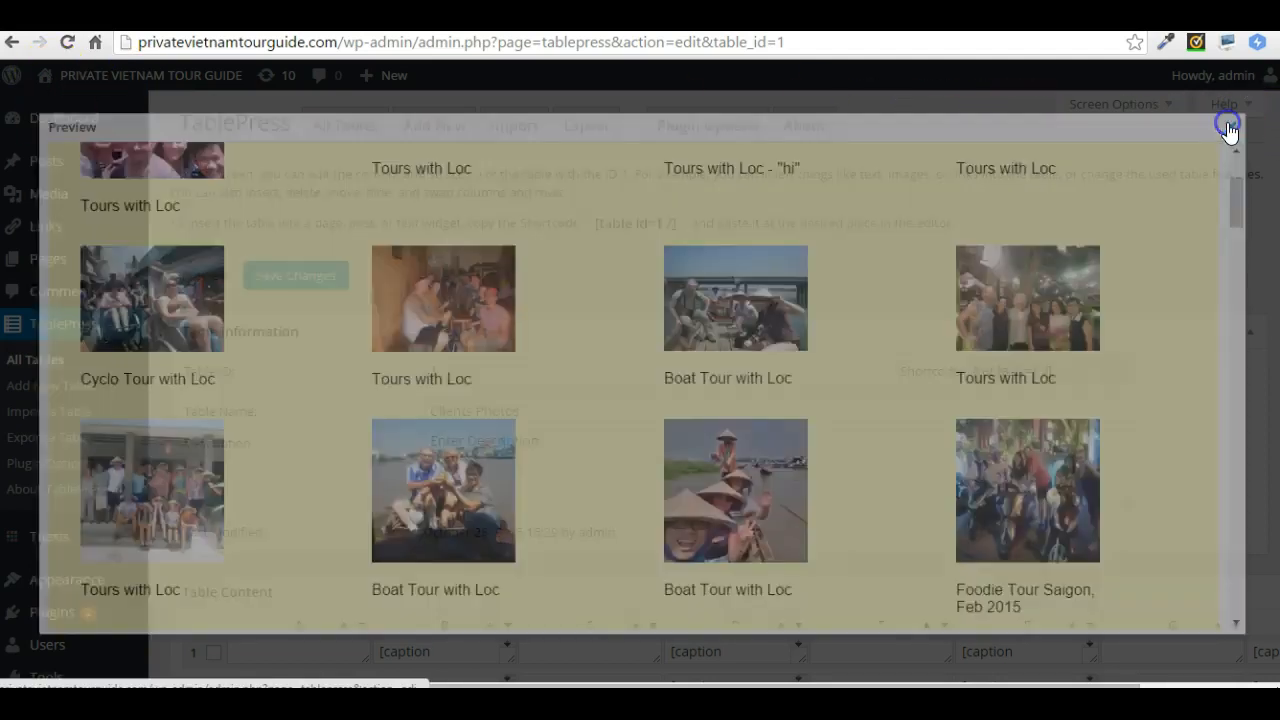
- Examine the Clients Photos table's content rows, the row and column manipulation tools and the table options
{"action": "scroll", "coordinate": [668, 463], "scroll_direction": "down", "scroll_amount": 2}
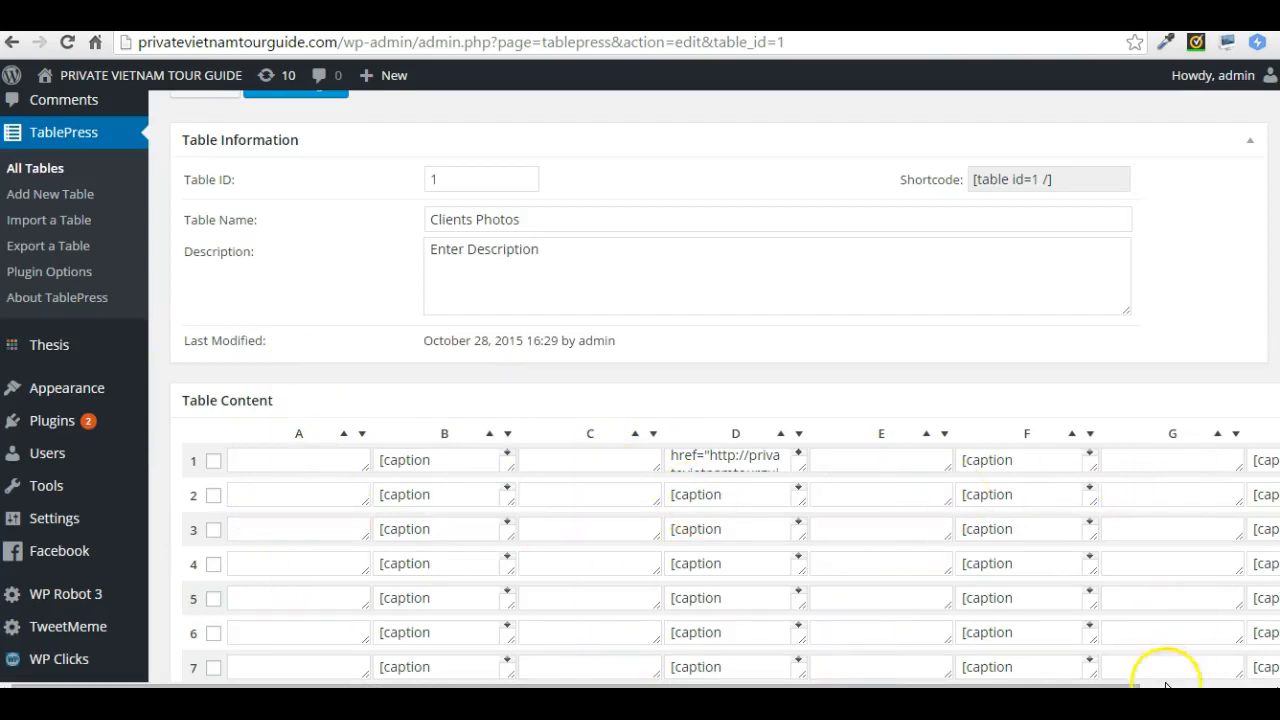
{"action": "scroll", "coordinate": [316, 519], "scroll_direction": "down", "scroll_amount": 3}
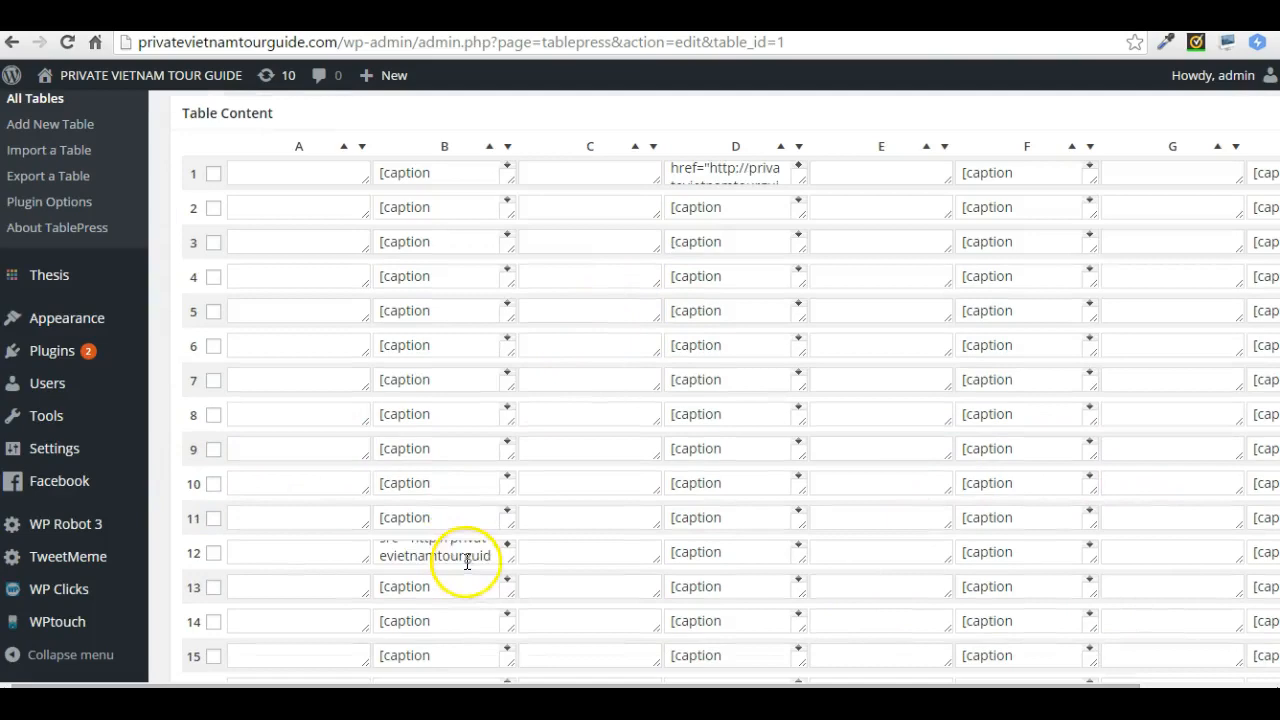
{"action": "scroll", "coordinate": [629, 569], "scroll_direction": "down", "scroll_amount": 2}
{"action": "scroll", "coordinate": [517, 480], "scroll_direction": "down", "scroll_amount": 8}
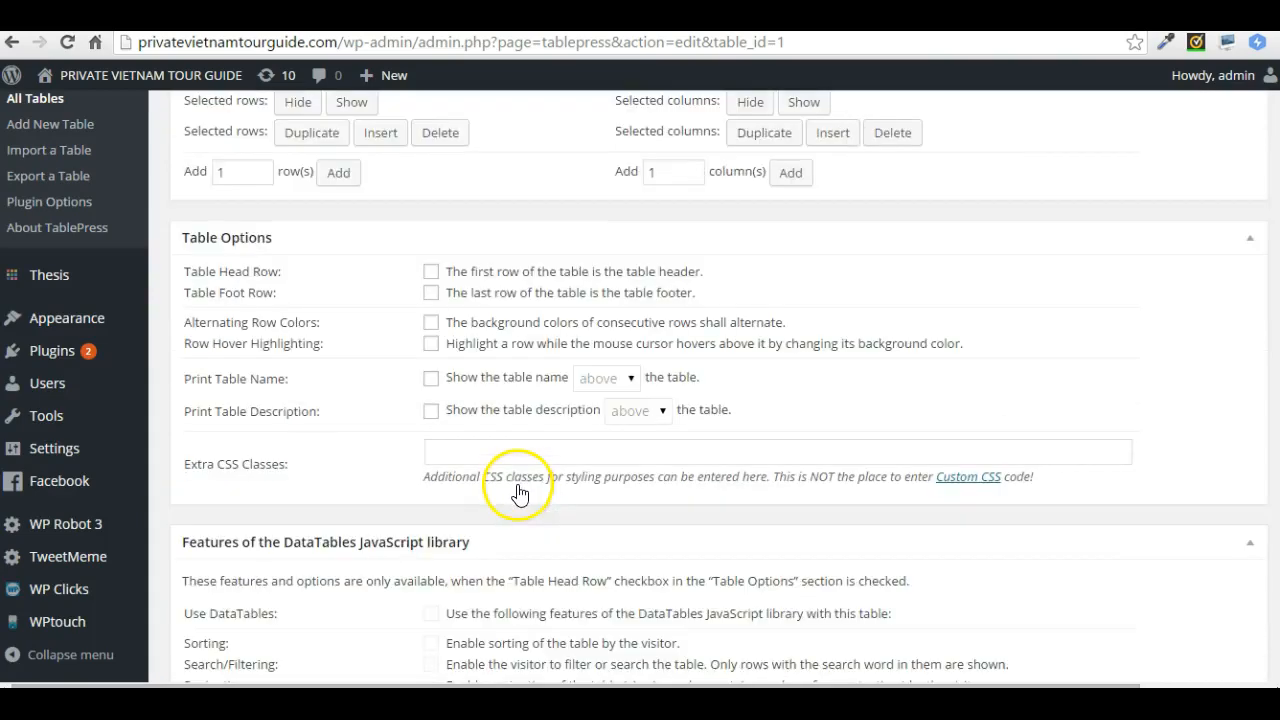
{"action": "scroll", "coordinate": [500, 560], "scroll_direction": "up", "scroll_amount": 5}
{"action": "scroll", "coordinate": [600, 300], "scroll_direction": "up", "scroll_amount": 10}
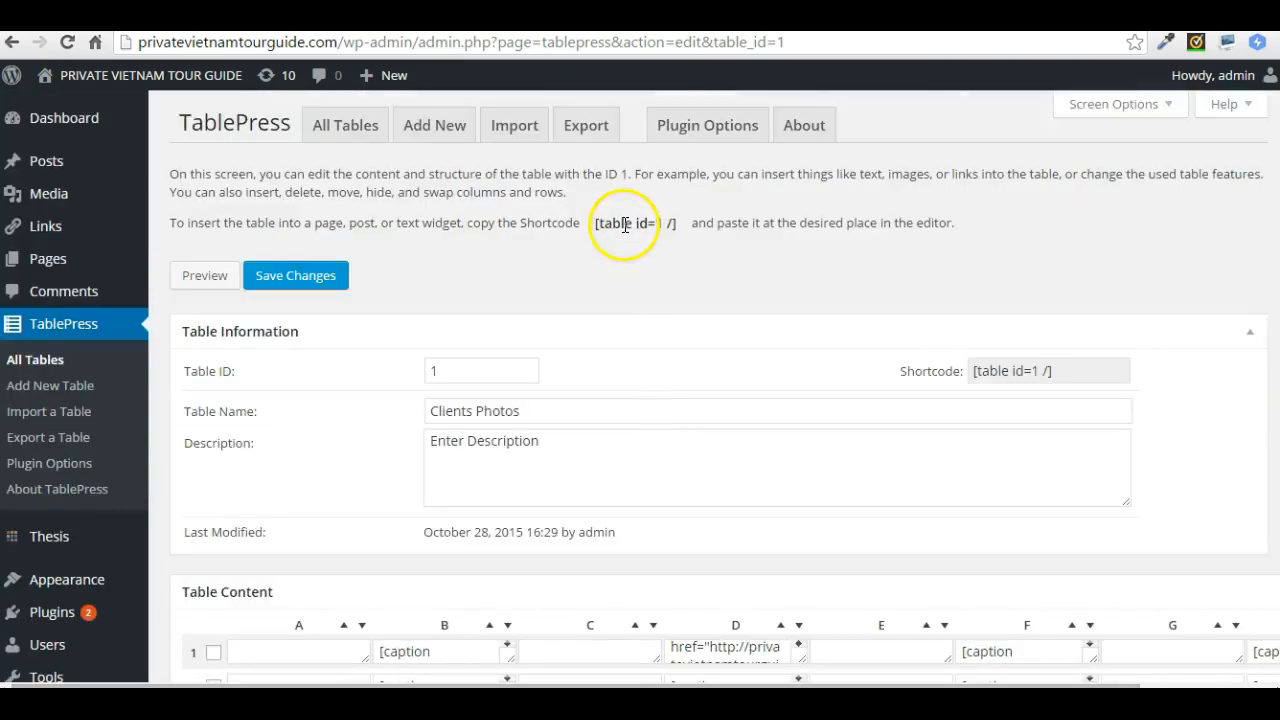
{"action": "scroll", "coordinate": [629, 217], "scroll_direction": "down", "scroll_amount": 5}
{"action": "scroll", "coordinate": [609, 286], "scroll_direction": "up", "scroll_amount": 2}
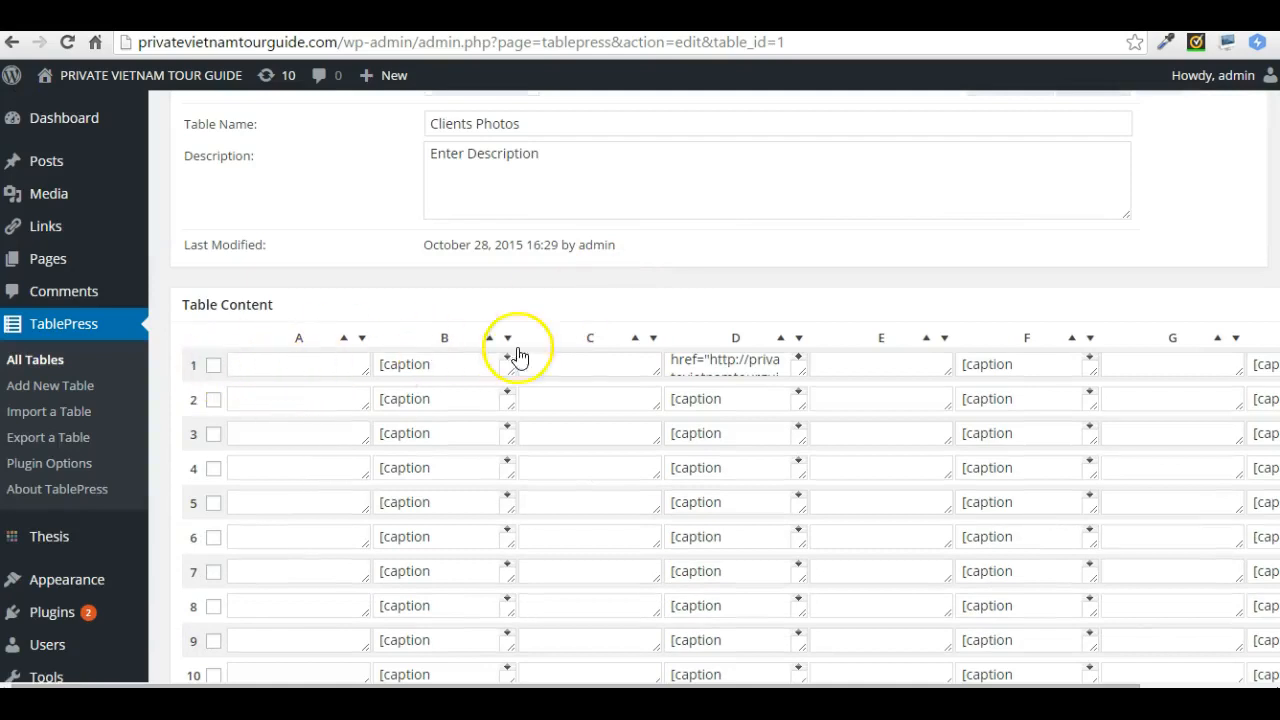
{"action": "scroll", "coordinate": [700, 371], "scroll_direction": "down", "scroll_amount": 2}
{"action": "scroll", "coordinate": [566, 549], "scroll_direction": "down", "scroll_amount": 3}
{"action": "scroll", "coordinate": [566, 549], "scroll_direction": "down", "scroll_amount": 5}
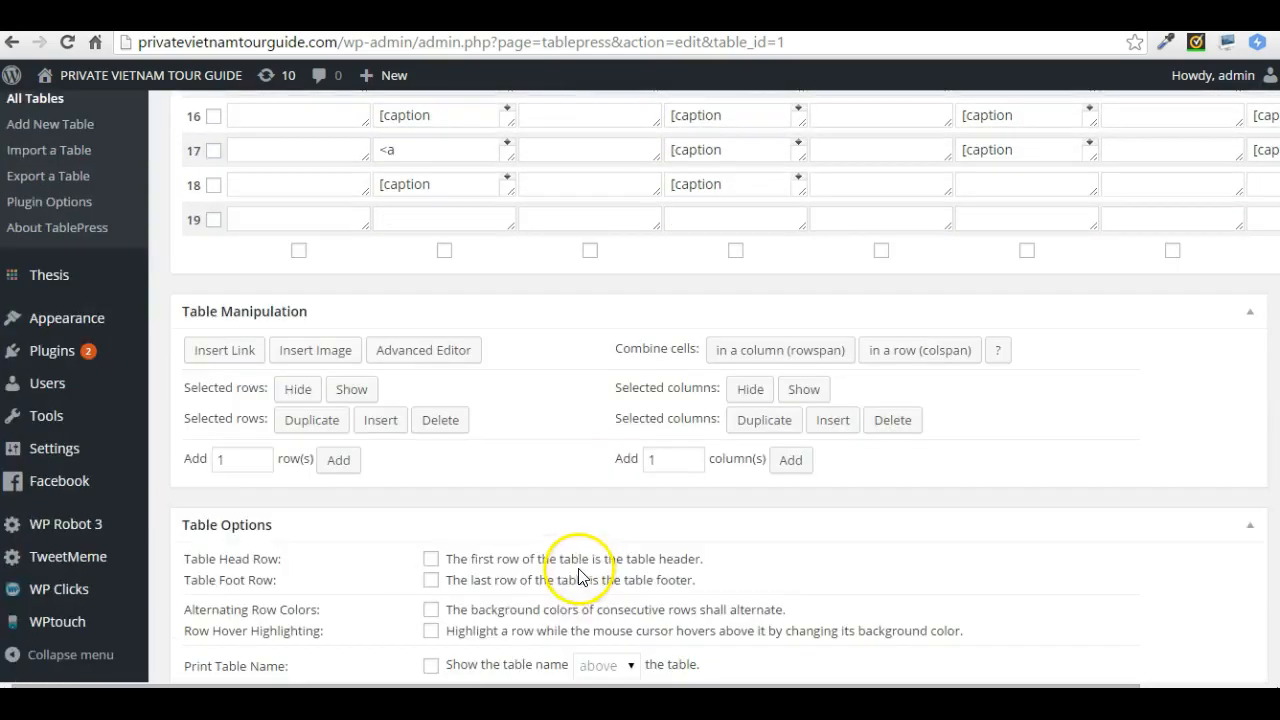
{"action": "scroll", "coordinate": [463, 523], "scroll_direction": "down", "scroll_amount": 1}
{"action": "scroll", "coordinate": [314, 480], "scroll_direction": "down", "scroll_amount": 3}
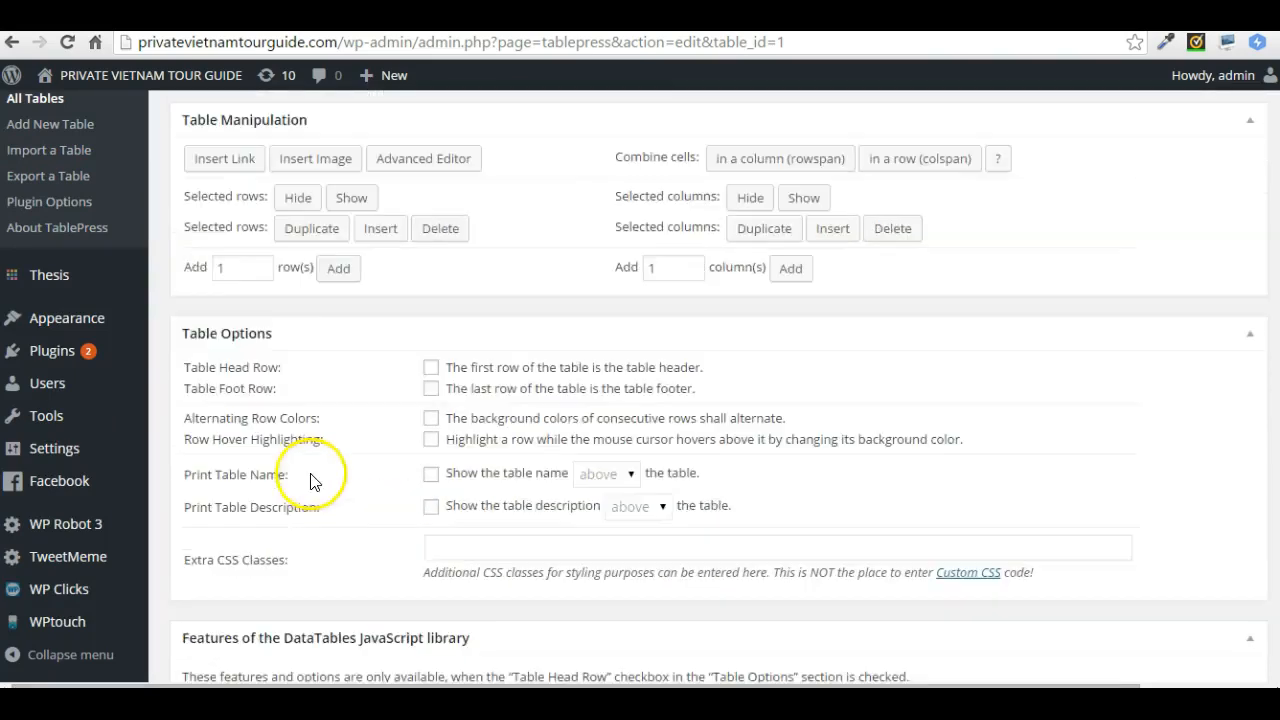
- Add 1 empty row at the end of the Clients Photos table
{"action": "scroll", "coordinate": [345, 382], "scroll_direction": "up", "scroll_amount": 1}
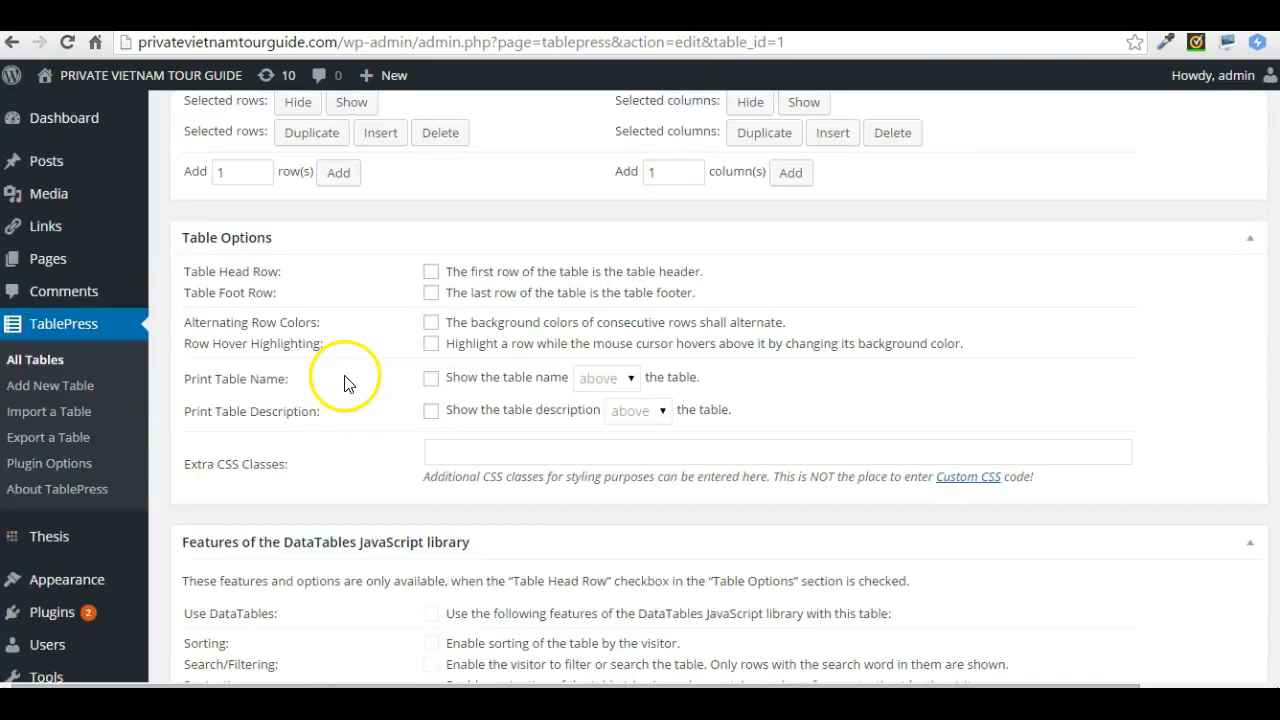
{"action": "scroll", "coordinate": [335, 430], "scroll_direction": "up", "scroll_amount": 2}
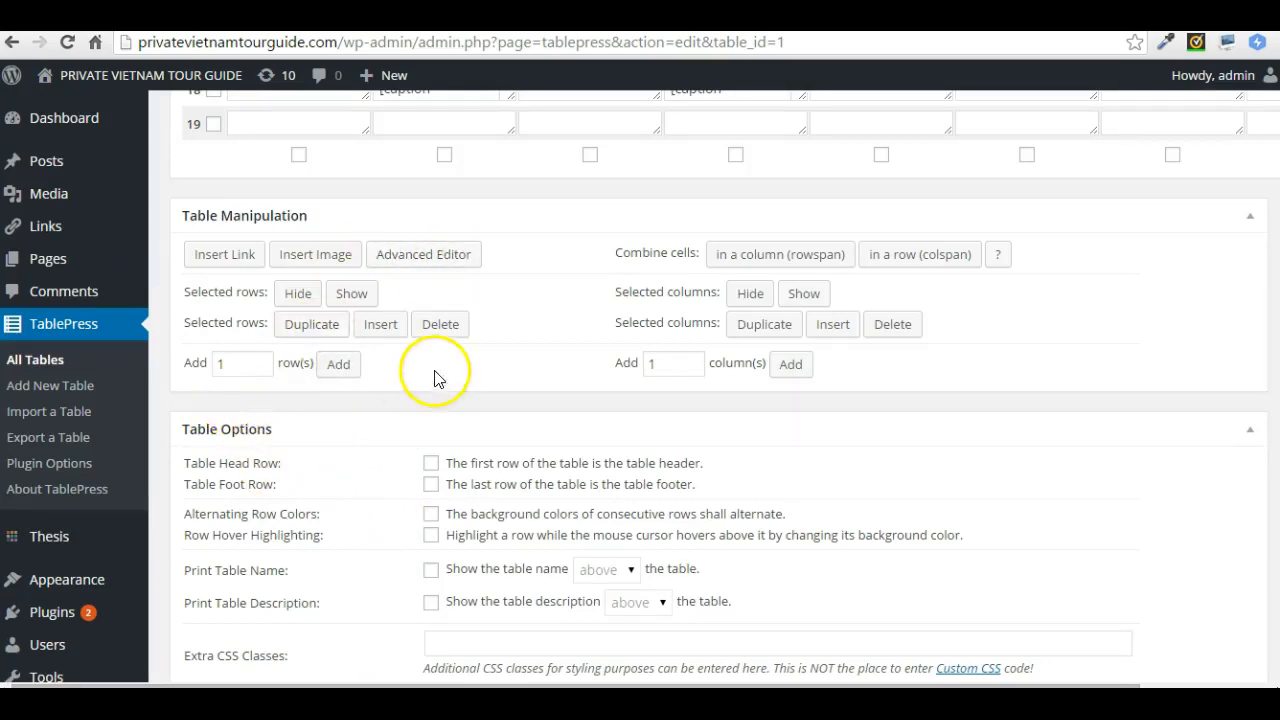
{"action": "left_click", "coordinate": [381, 326]}
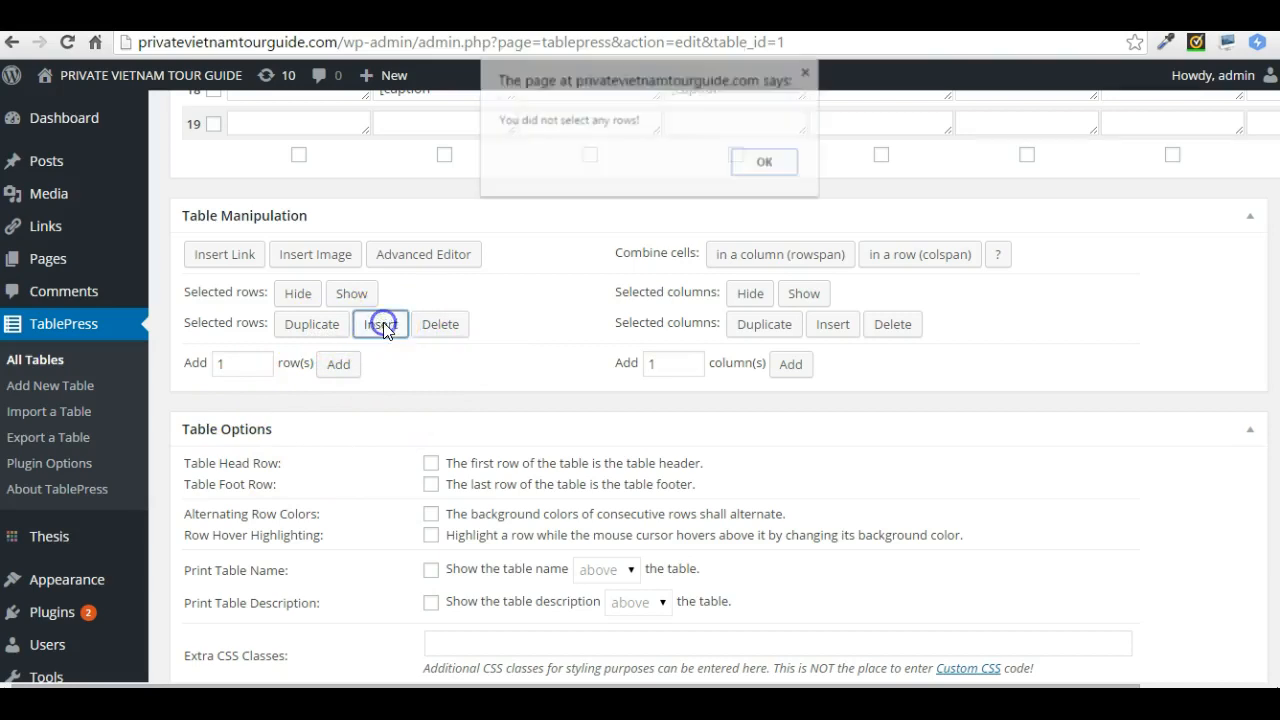
{"action": "left_click", "coordinate": [766, 162]}
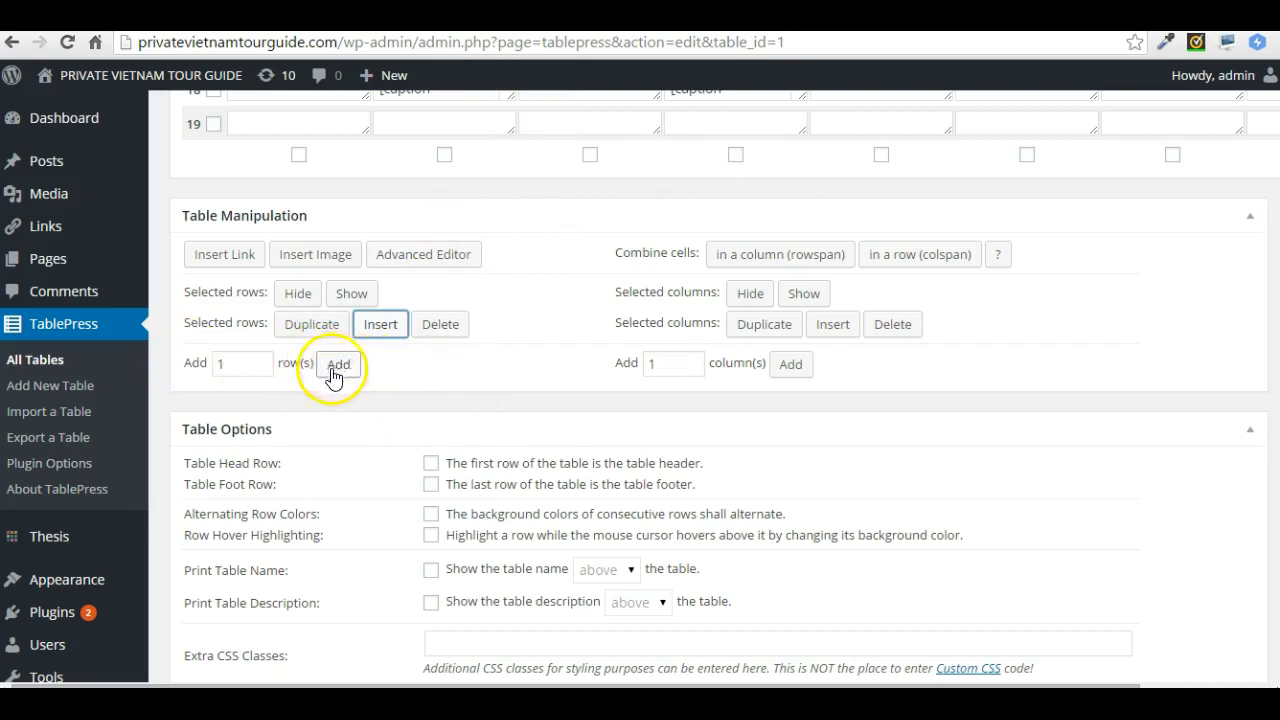
{"action": "left_click", "coordinate": [339, 365]}
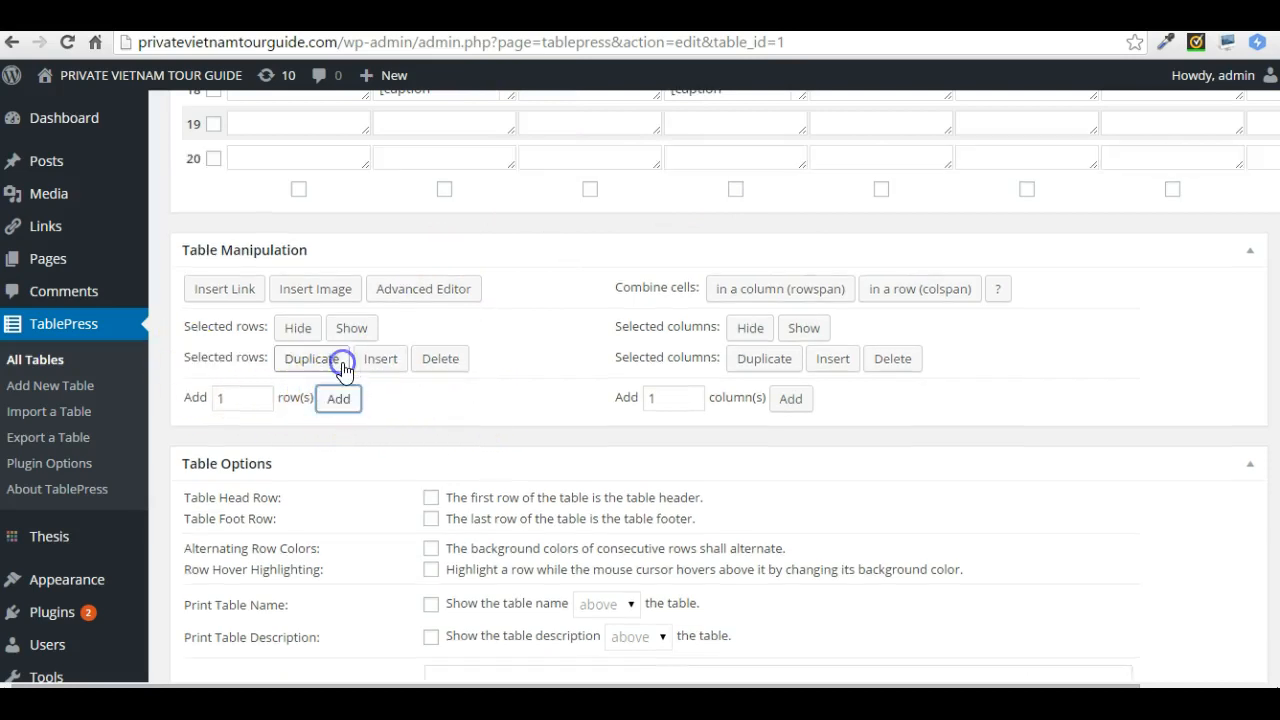
- Move the empty row 19 to the beginning of the table as row 1
{"action": "scroll", "coordinate": [471, 383], "scroll_direction": "up", "scroll_amount": 2}
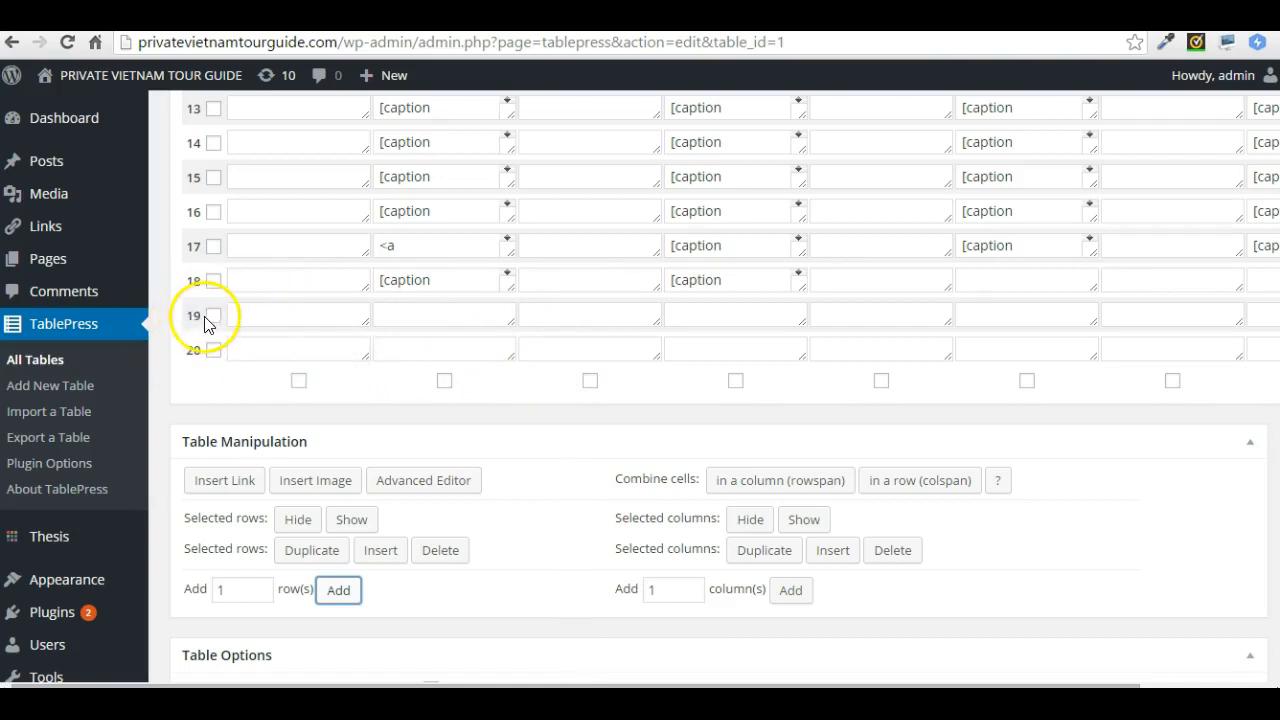
{"action": "left_click_drag", "start_coordinate": [196, 314], "coordinate": [201, 143]}
{"action": "left_click_drag", "start_coordinate": [175, 565], "coordinate": [190, 593]}
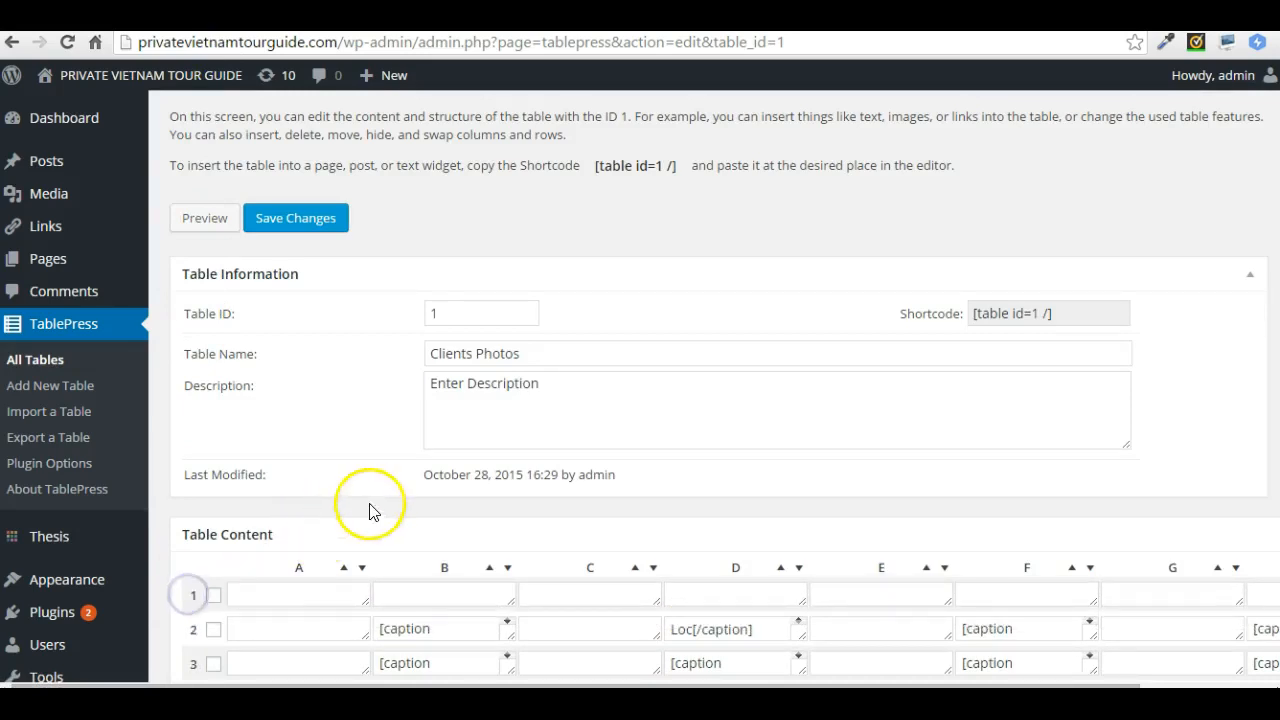
- Check the rearranged content rows and request a preview of the Clients Photos table
{"action": "scroll", "coordinate": [562, 599], "scroll_direction": "down", "scroll_amount": 1}
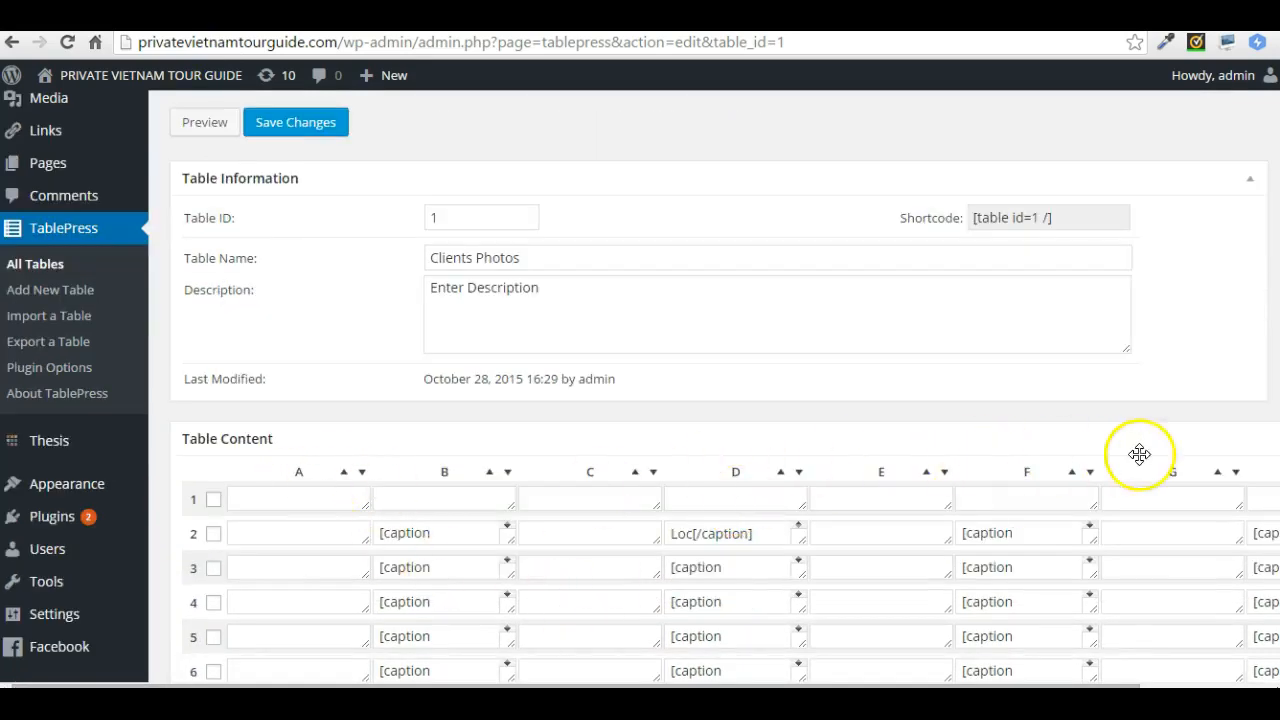
{"action": "scroll", "coordinate": [440, 320], "scroll_direction": "down", "scroll_amount": 5}
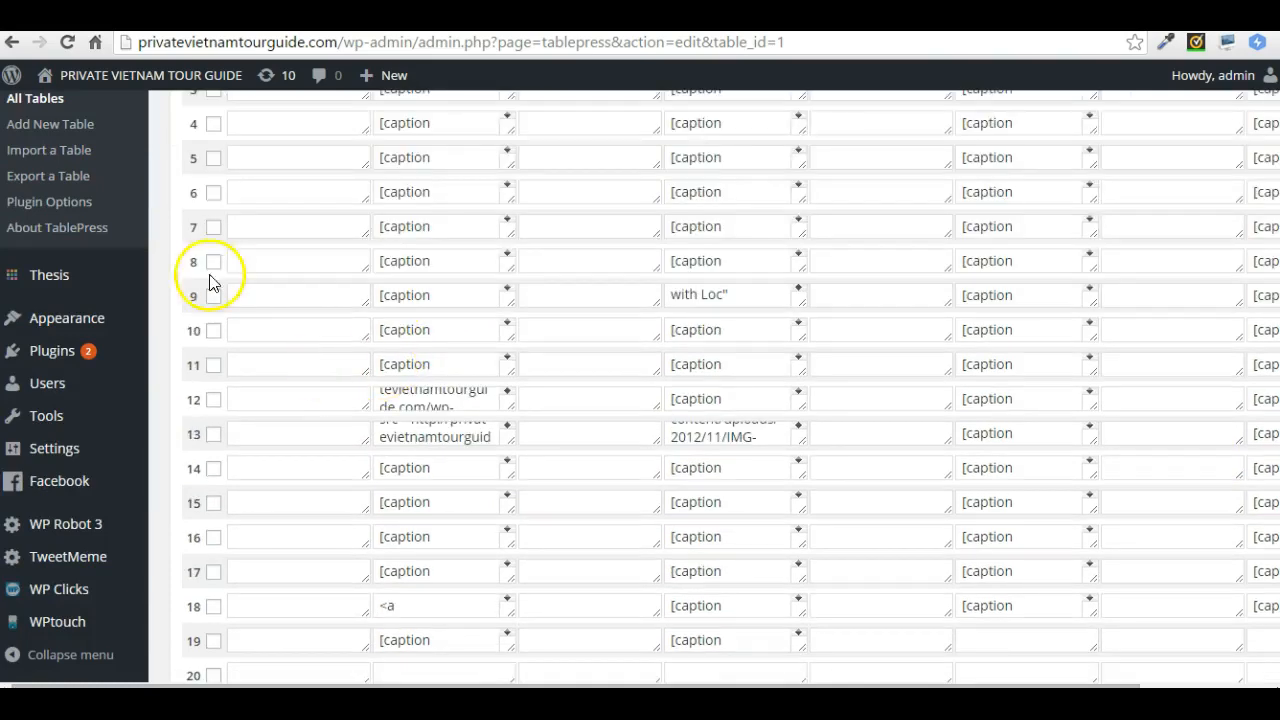
{"action": "scroll", "coordinate": [371, 266], "scroll_direction": "up", "scroll_amount": 4}
{"action": "scroll", "coordinate": [360, 257], "scroll_direction": "up", "scroll_amount": 3}
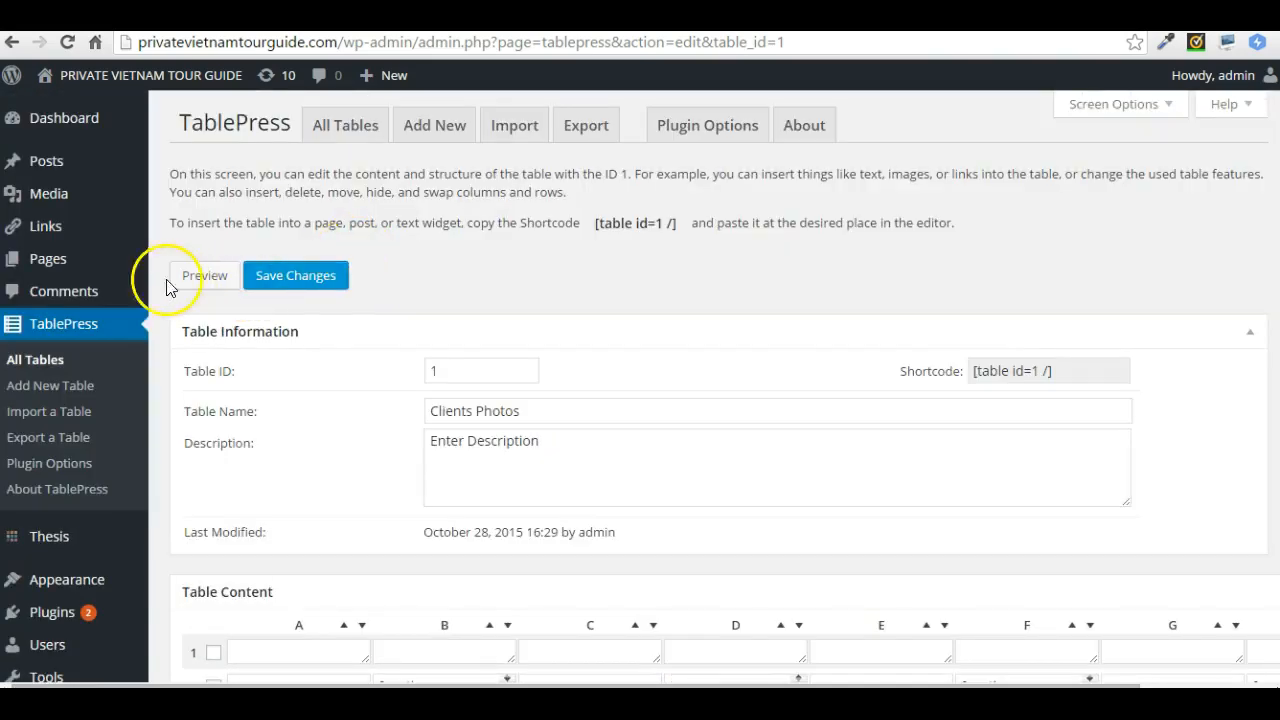
{"action": "left_click", "coordinate": [217, 275]}
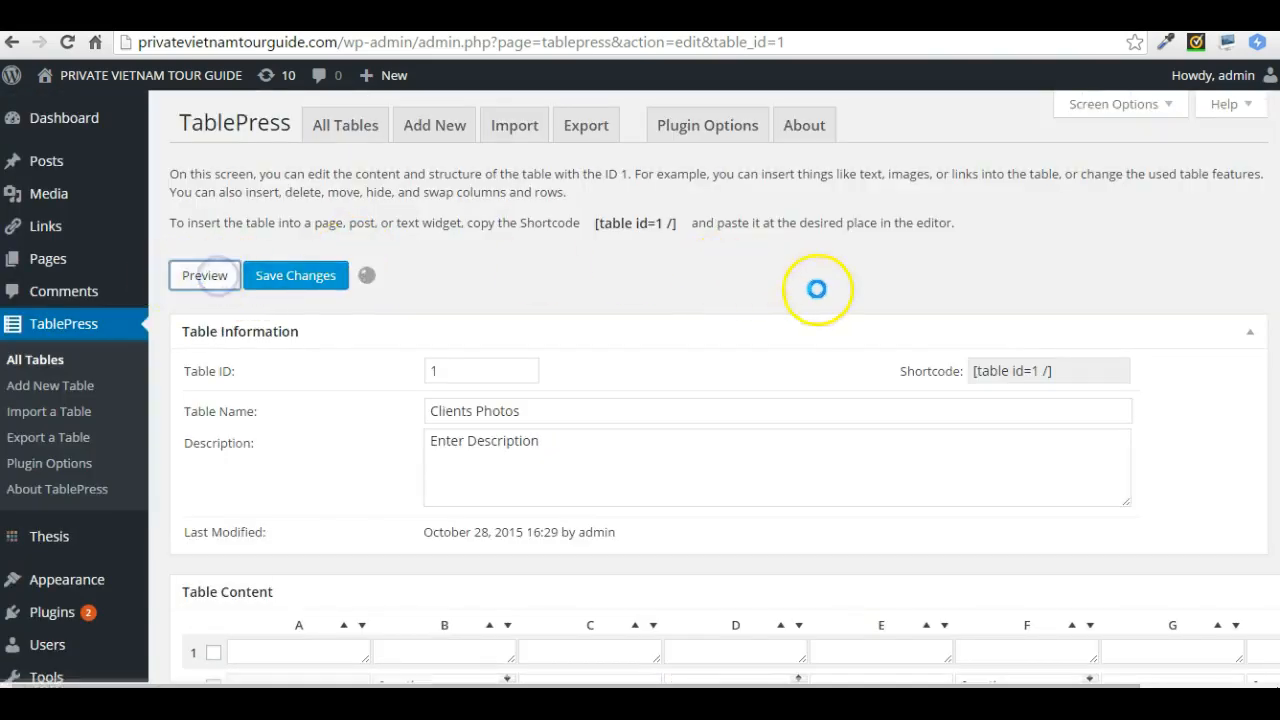
- Examine the preview of the Clients Photos table's top rows and close it
{"action": "scroll", "coordinate": [600, 240], "scroll_direction": "down", "scroll_amount": 1}
{"action": "scroll", "coordinate": [525, 230], "scroll_direction": "up", "scroll_amount": 1}
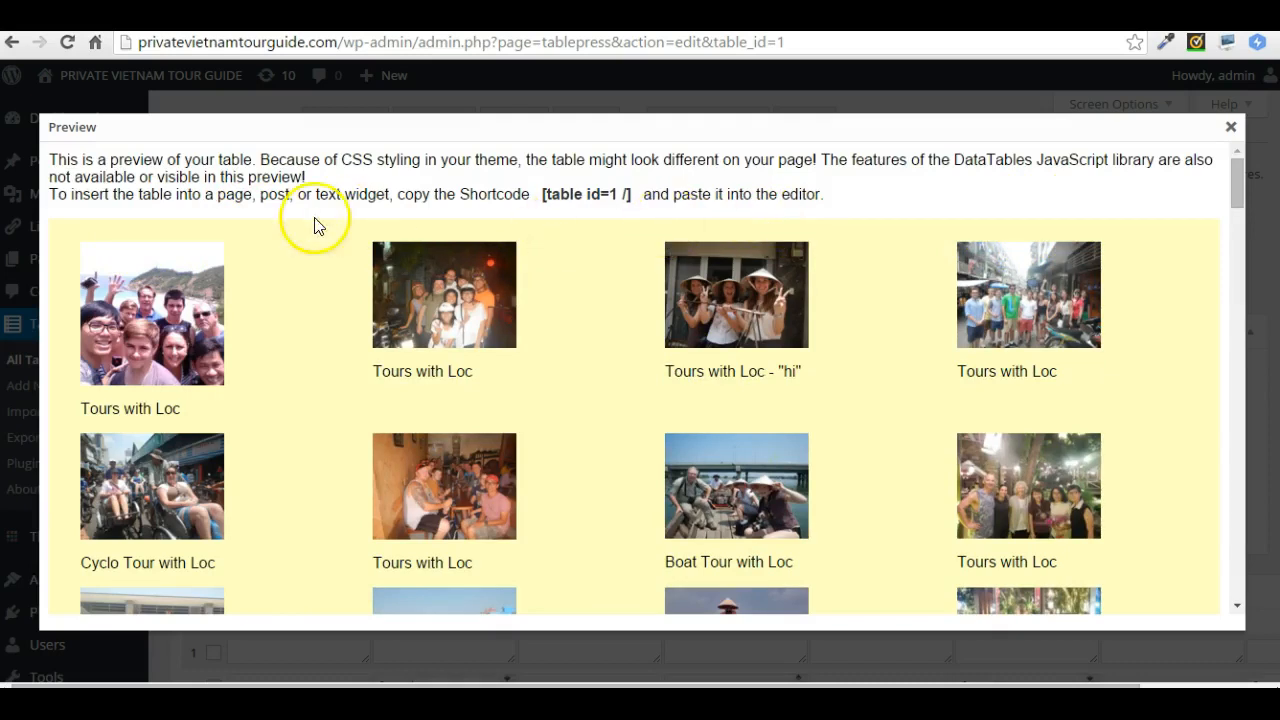
{"action": "left_click", "coordinate": [1231, 127]}
- Start inserting an image into the empty row 1, column B cell of the Clients Photos table
{"action": "scroll", "coordinate": [714, 371], "scroll_direction": "down", "scroll_amount": 1}
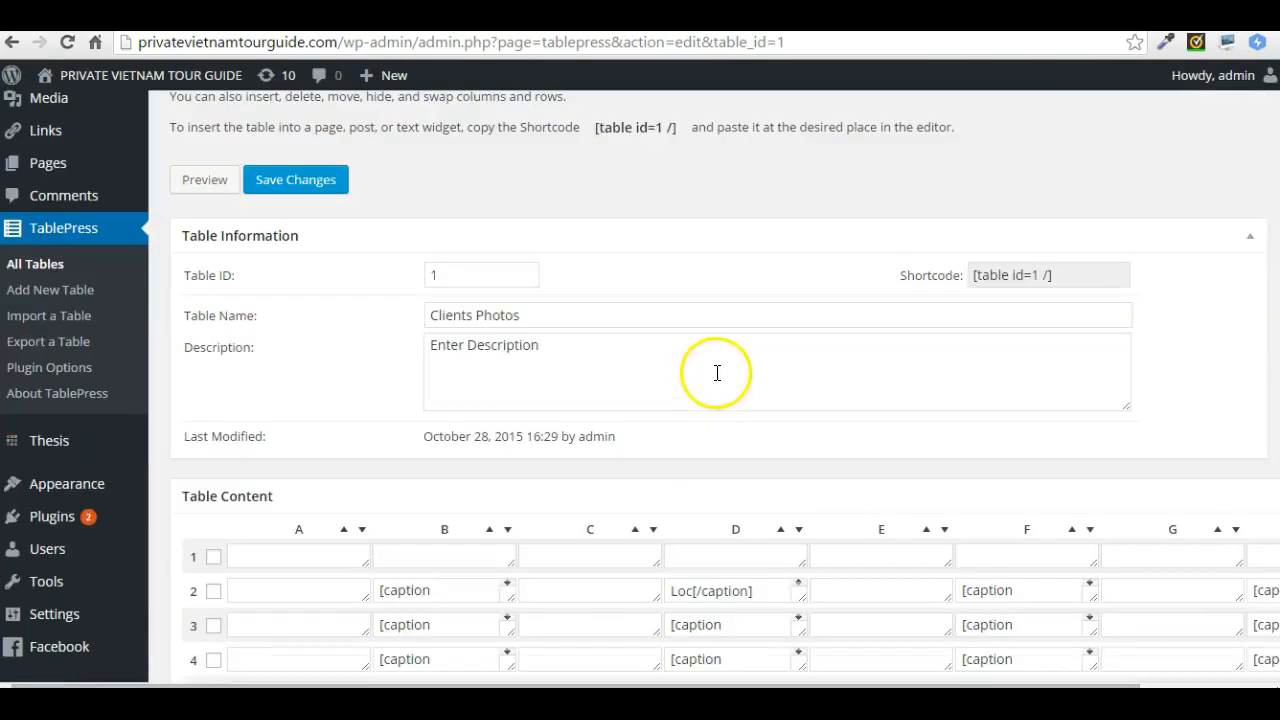
{"action": "scroll", "coordinate": [733, 296], "scroll_direction": "down", "scroll_amount": 2}
{"action": "scroll", "coordinate": [733, 296], "scroll_direction": "down", "scroll_amount": 12}
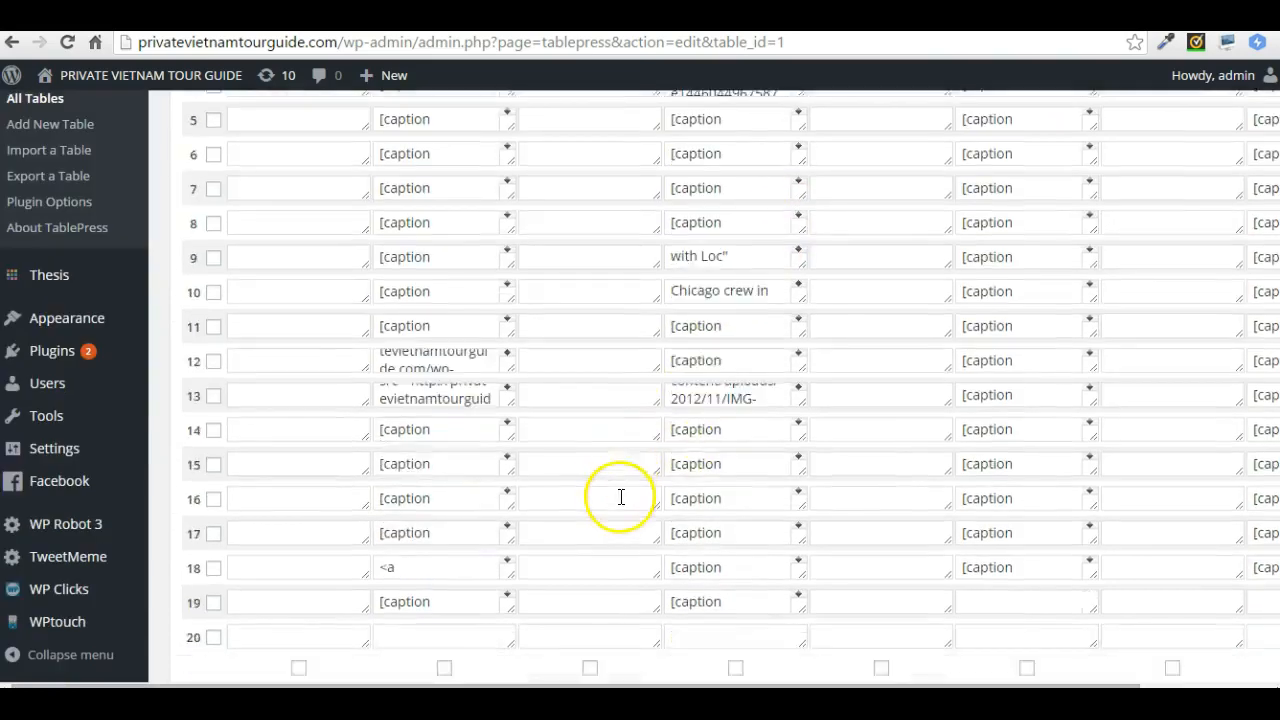
{"action": "scroll", "coordinate": [430, 420], "scroll_direction": "up", "scroll_amount": 2}
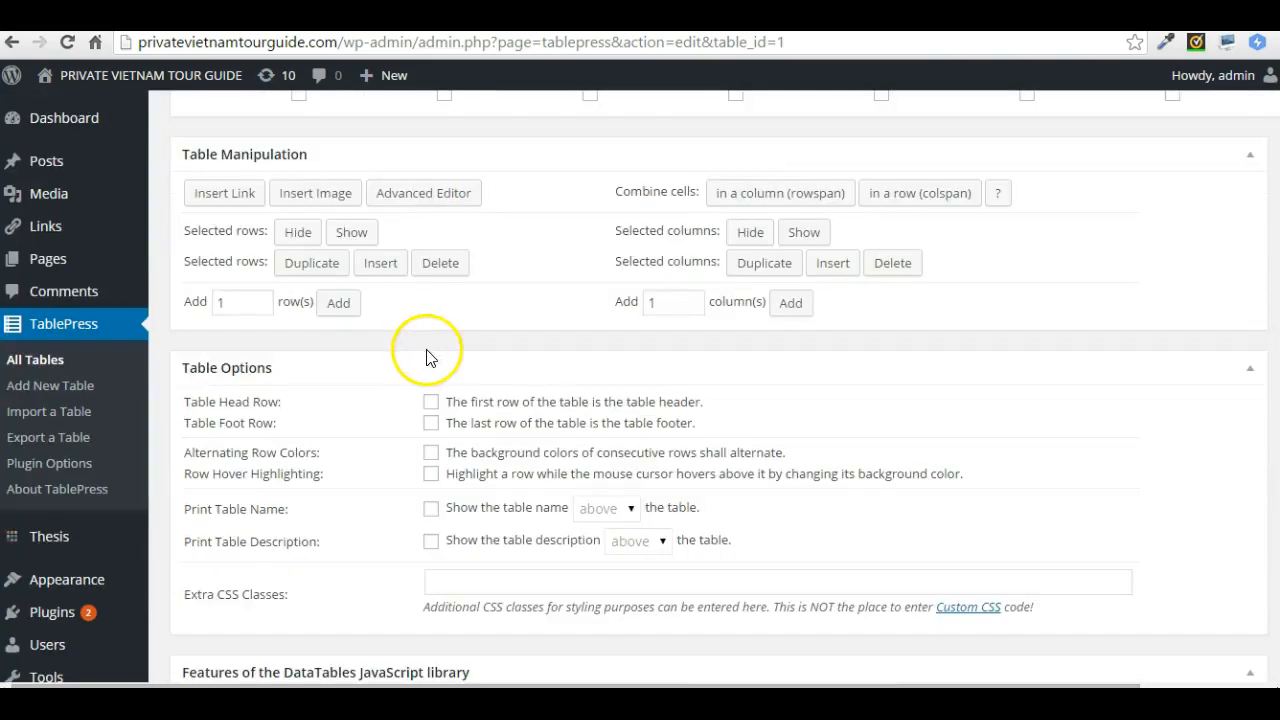
{"action": "scroll", "coordinate": [432, 408], "scroll_direction": "up", "scroll_amount": 1}
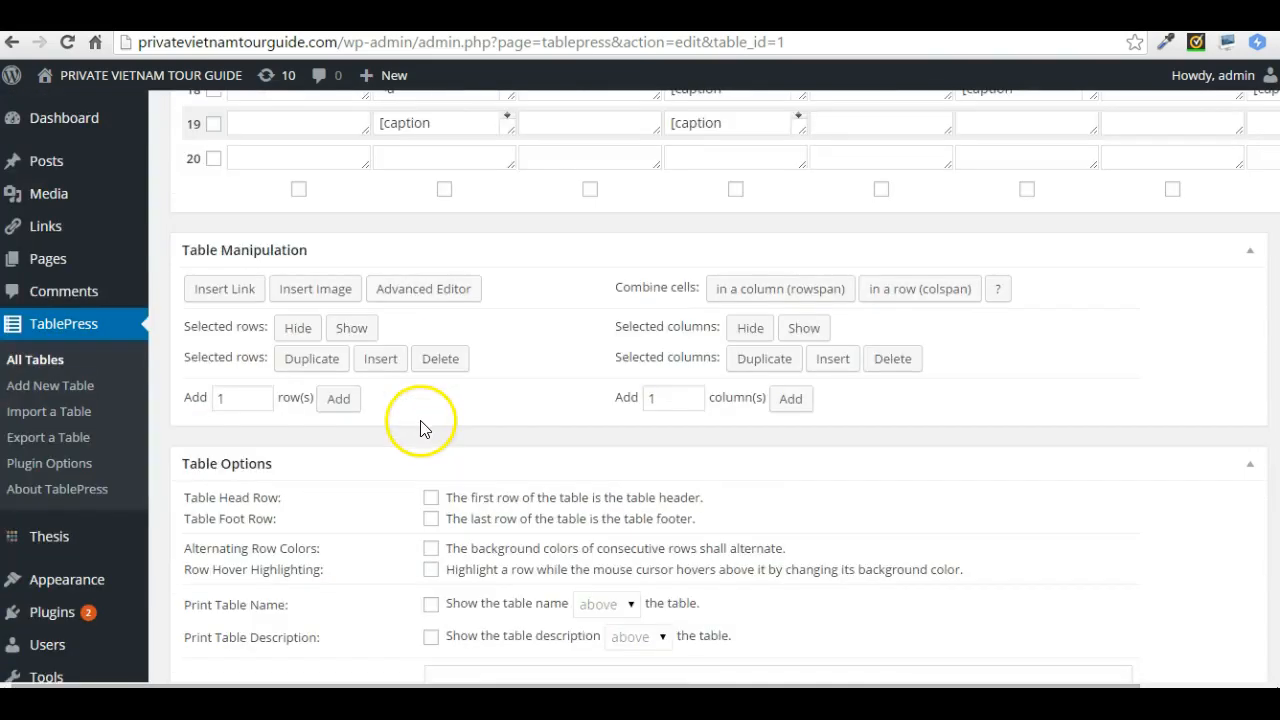
{"action": "left_click", "coordinate": [334, 292]}
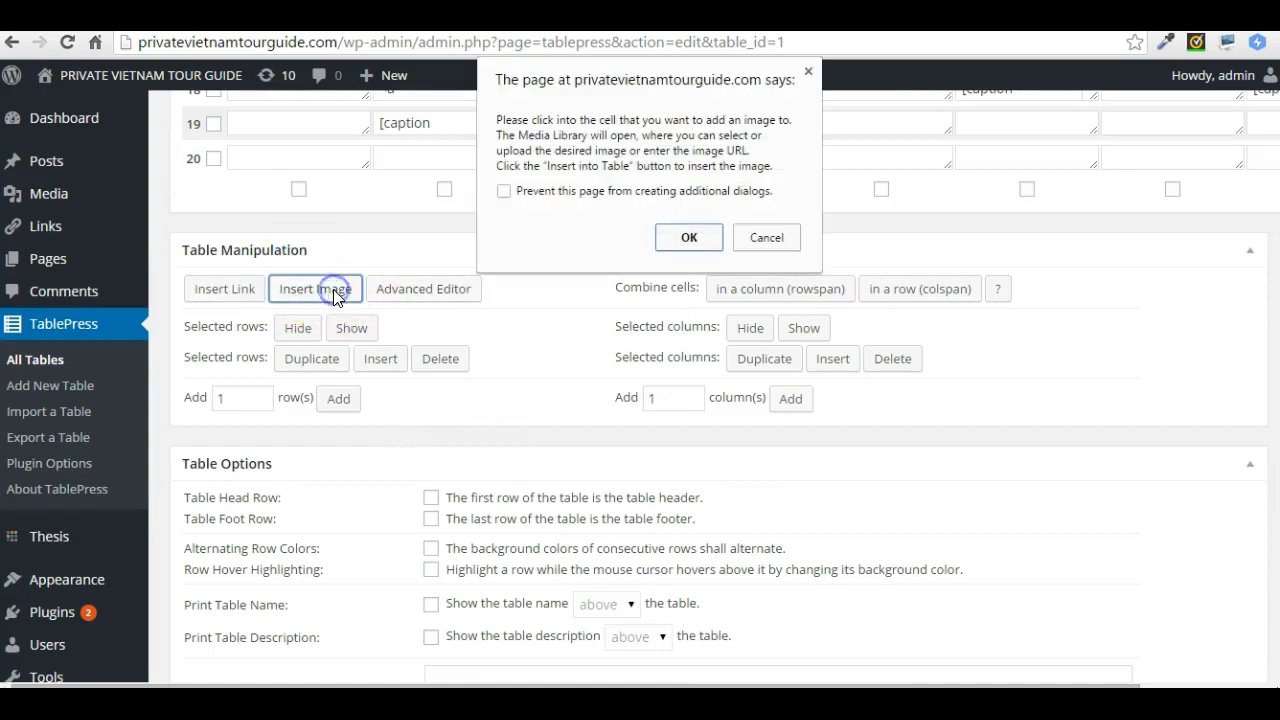
{"action": "left_click", "coordinate": [689, 240]}
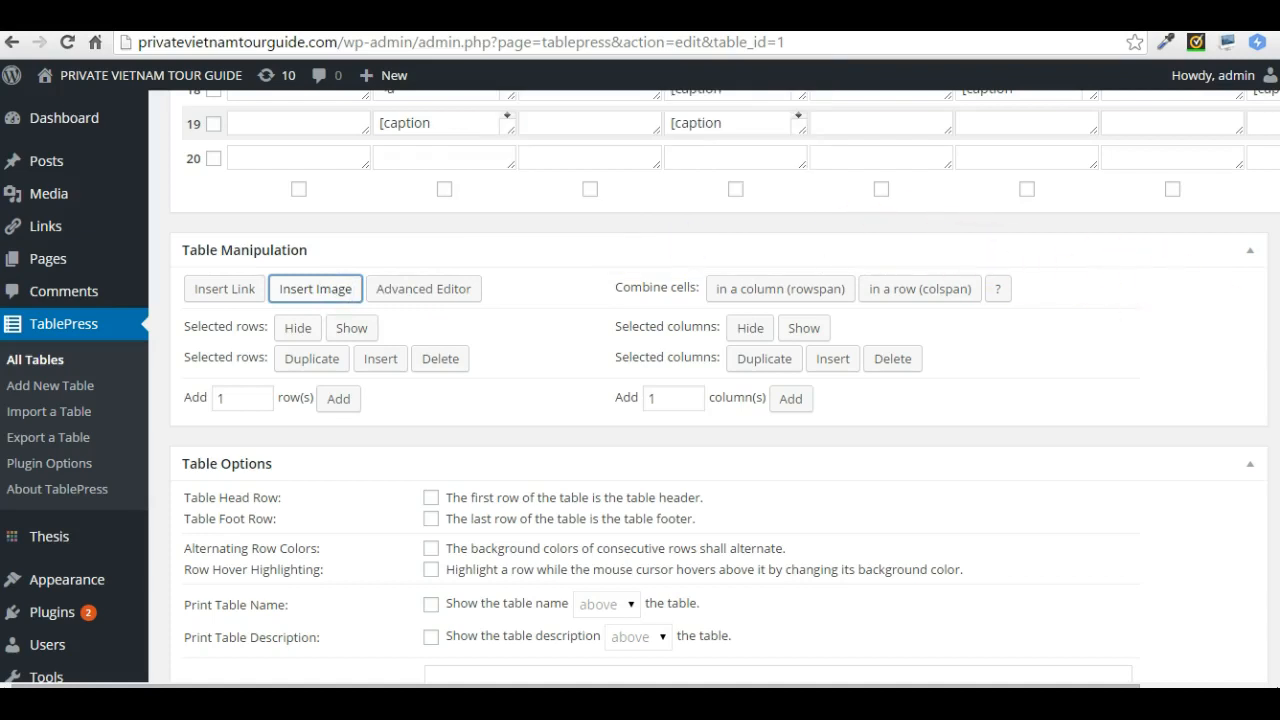
{"action": "scroll", "coordinate": [715, 385], "scroll_direction": "up", "scroll_amount": 12}
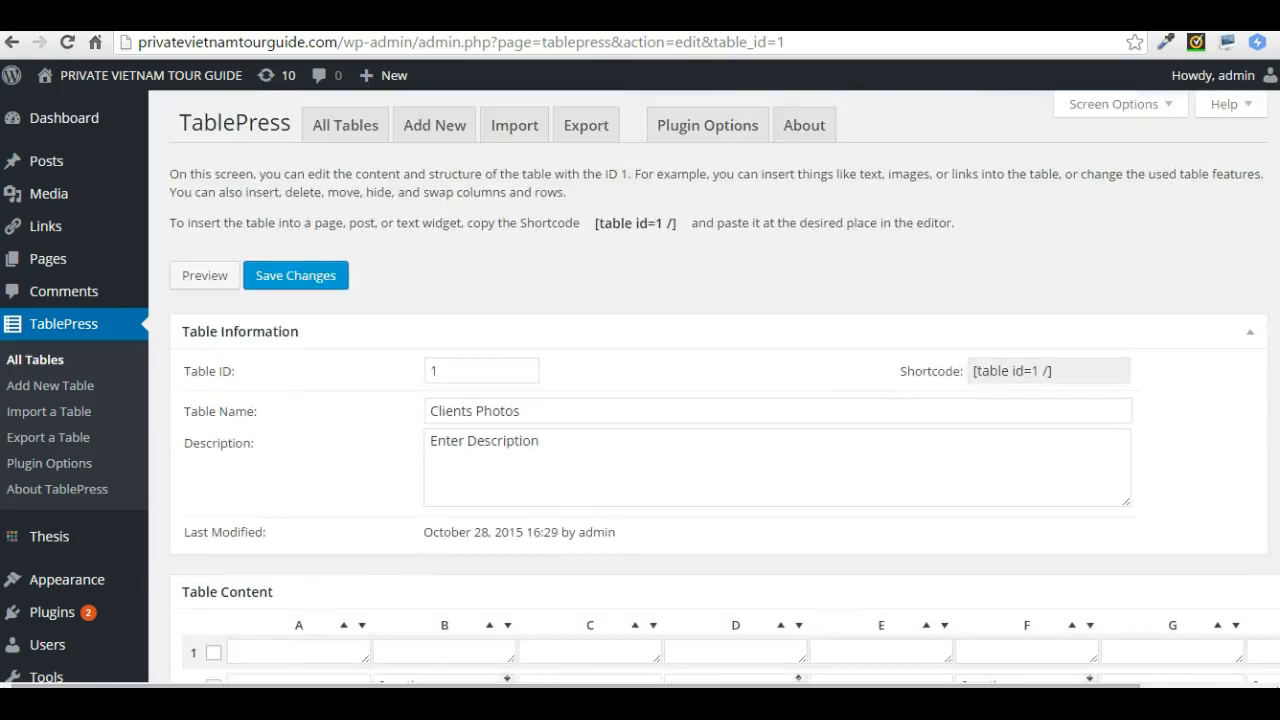
{"action": "scroll", "coordinate": [803, 434], "scroll_direction": "down", "scroll_amount": 1}
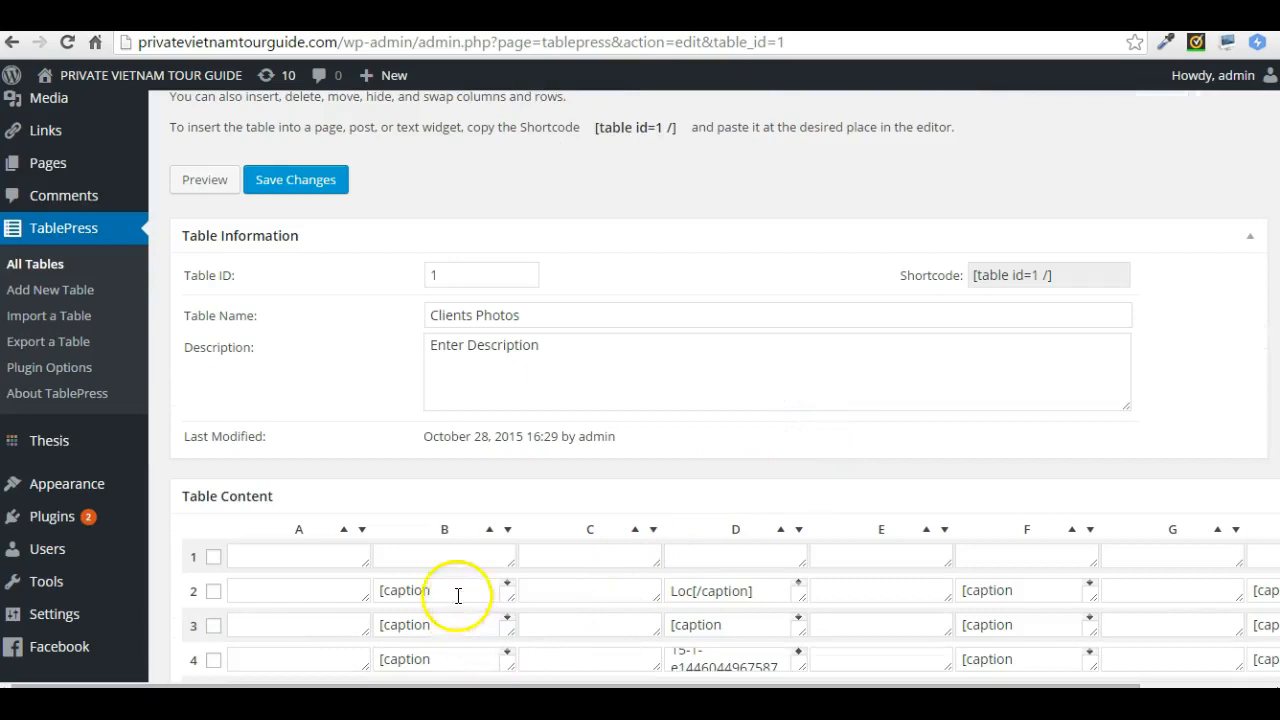
{"action": "left_click", "coordinate": [403, 551]}
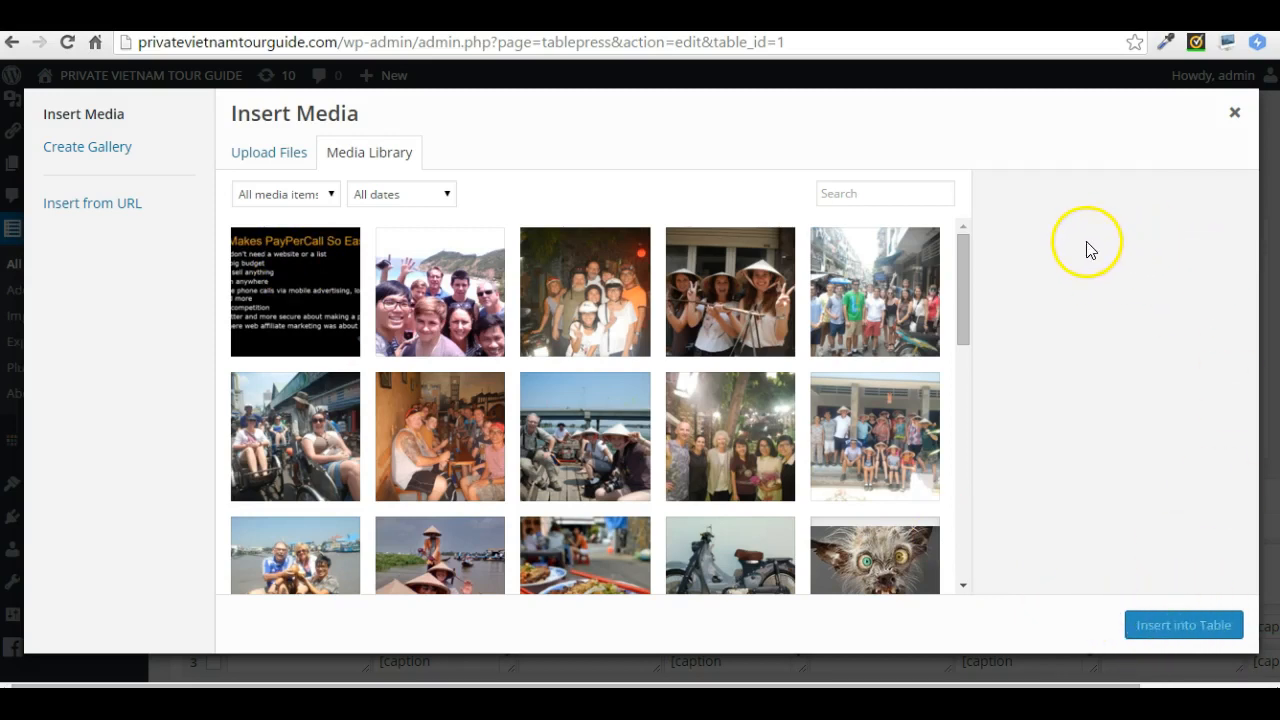
- Select the PPC-101-1.png image, title it with the guide's first name in possessive form plus "Photo 1234", and copy that title
{"action": "left_click", "coordinate": [285, 281]}
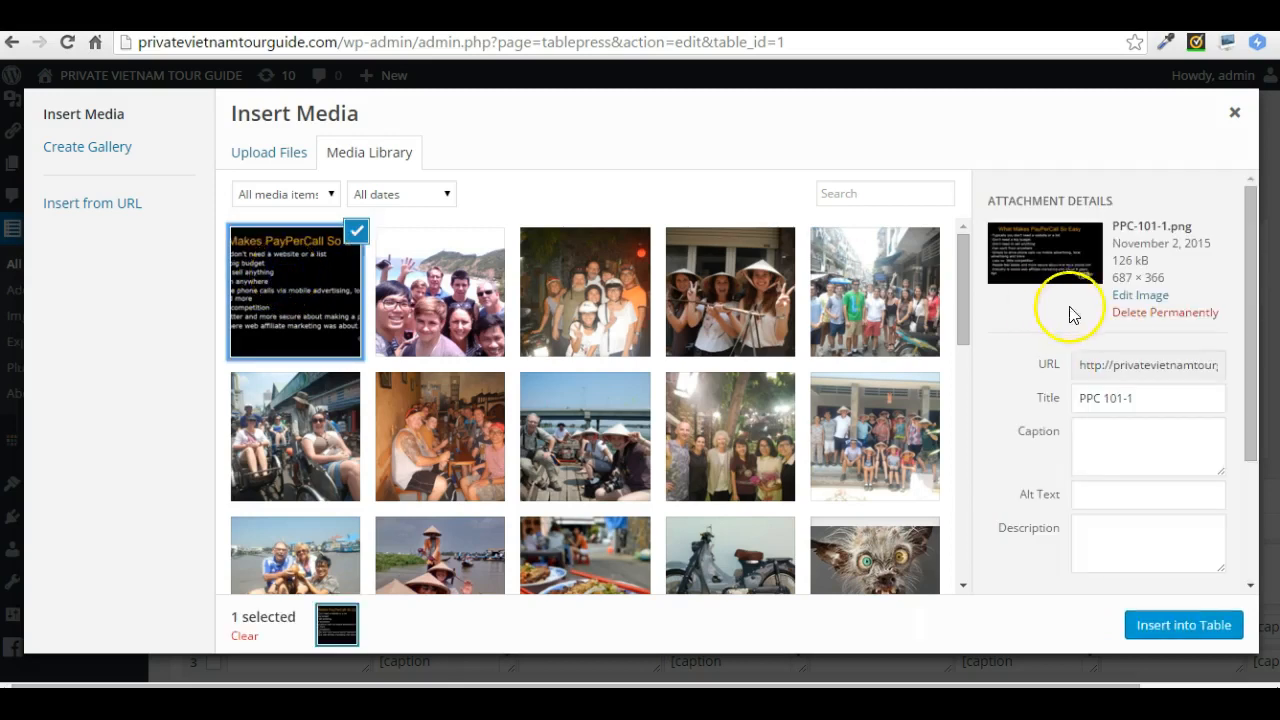
{"action": "left_click", "coordinate": [1140, 400]}
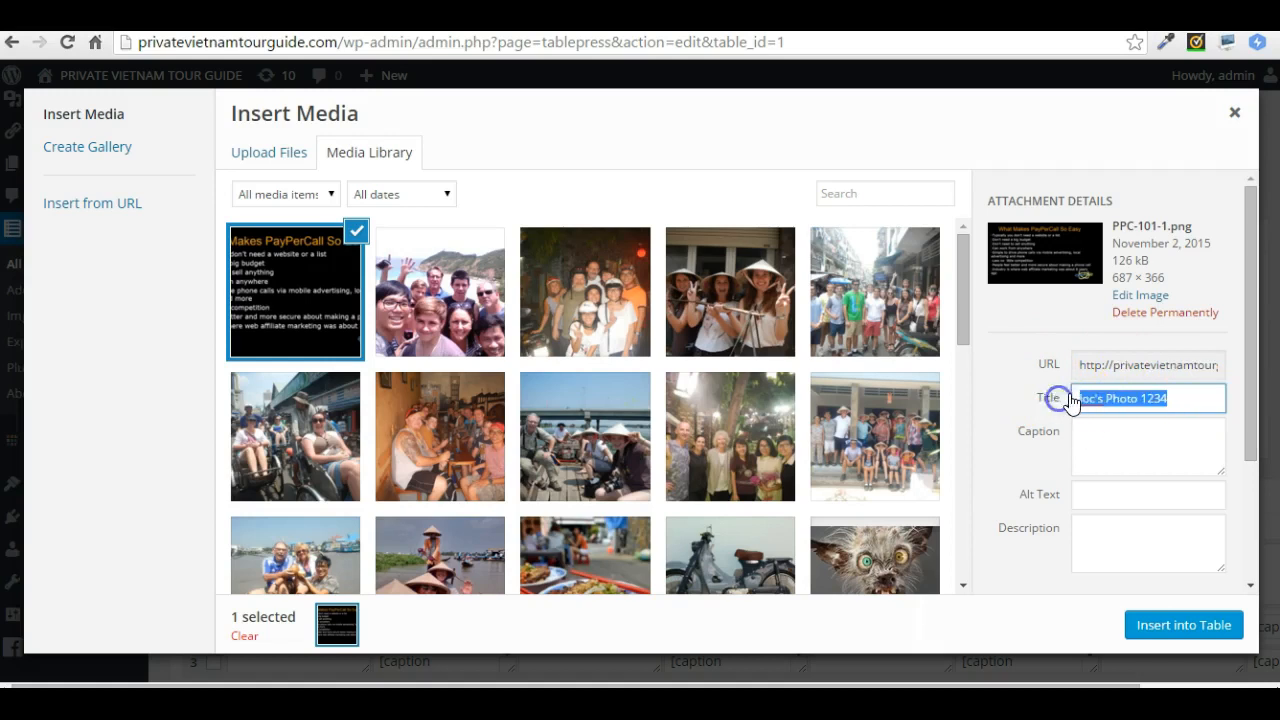
{"action": "left_click", "coordinate": [1073, 393]}
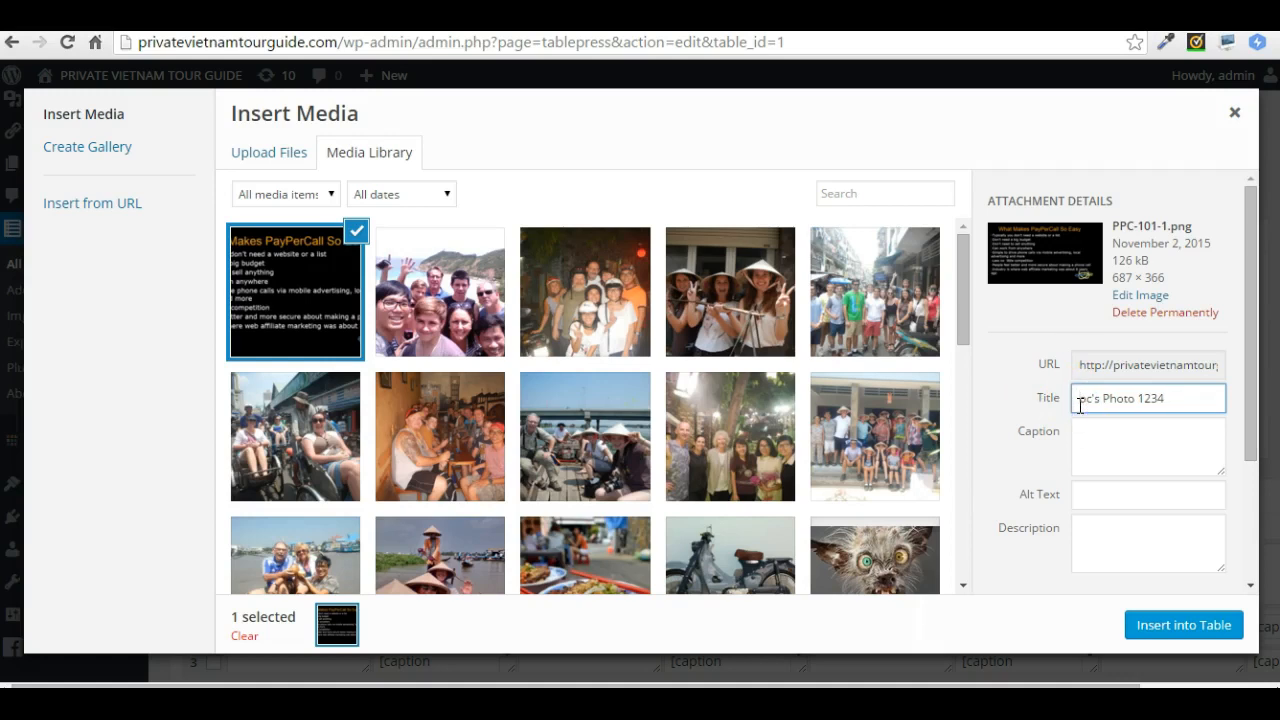
{"action": "left_click", "coordinate": [1043, 400]}
{"action": "key", "text": "ctrl+c"}
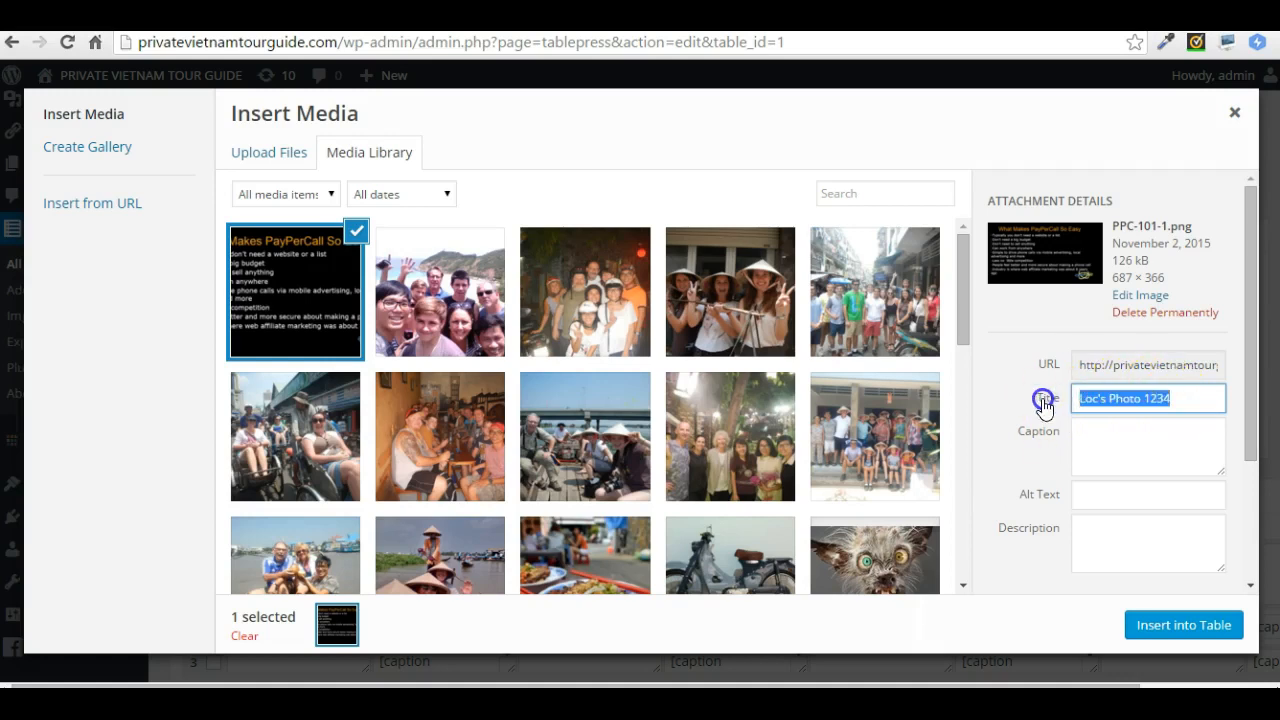
{"action": "right_click", "coordinate": [1151, 407]}
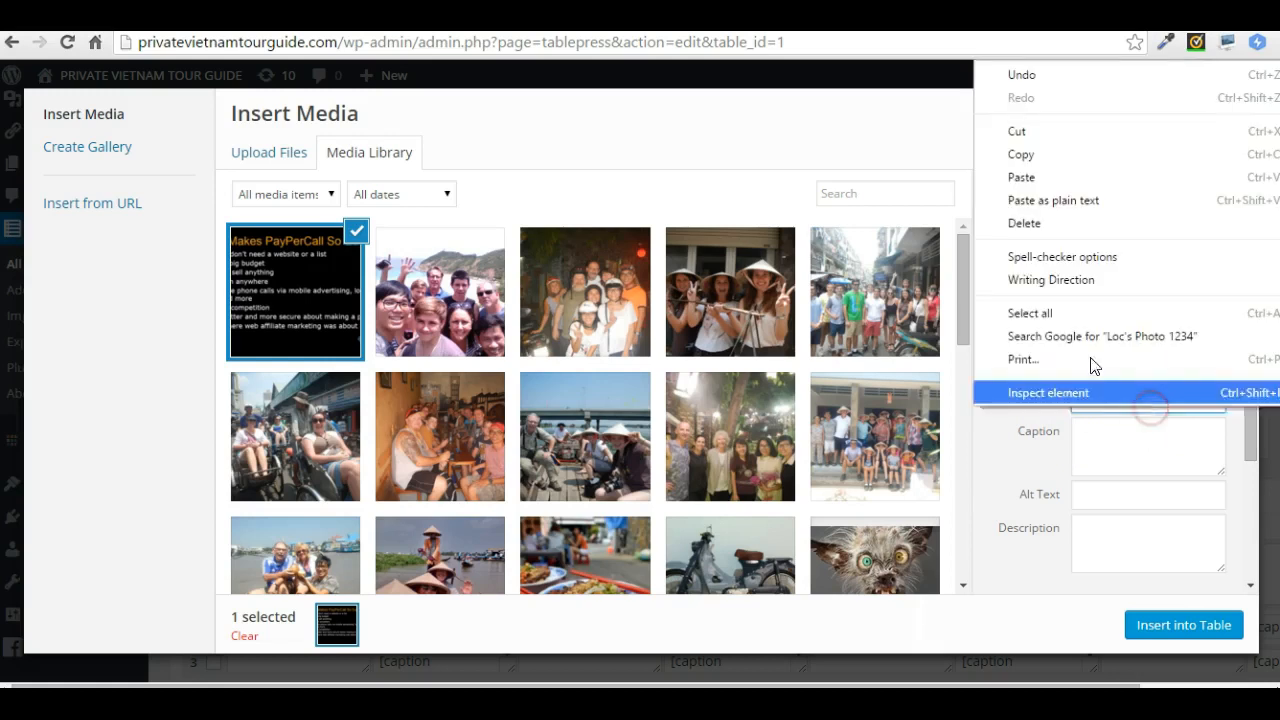
{"action": "left_click", "coordinate": [1039, 161]}
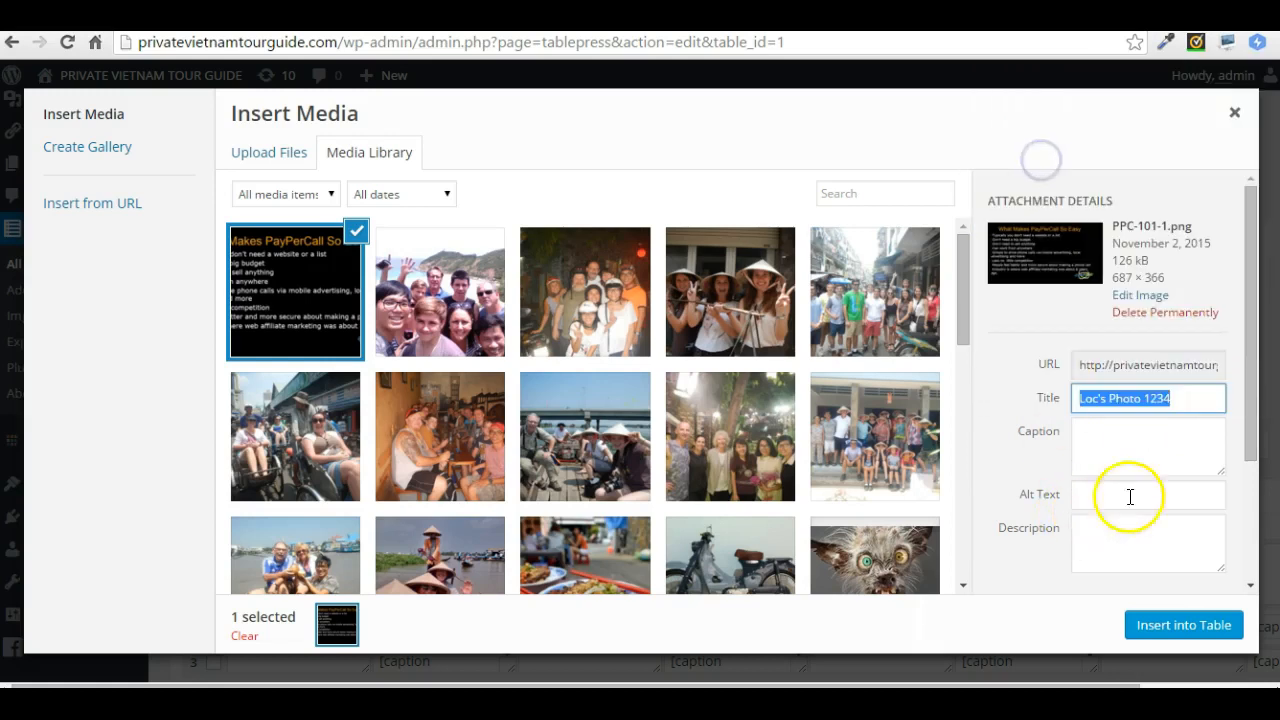
- Paste the copied title into the image's caption, alt text and description
{"action": "left_click", "coordinate": [1130, 441]}
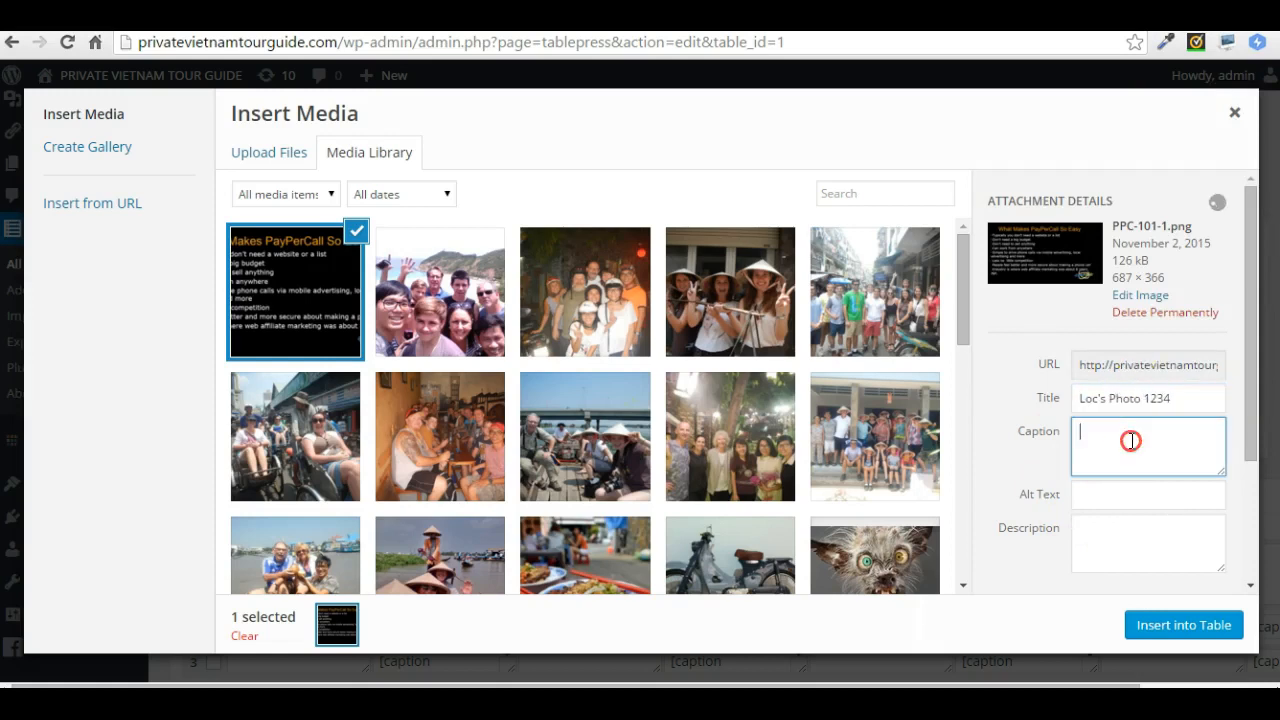
{"action": "right_click", "coordinate": [1130, 441]}
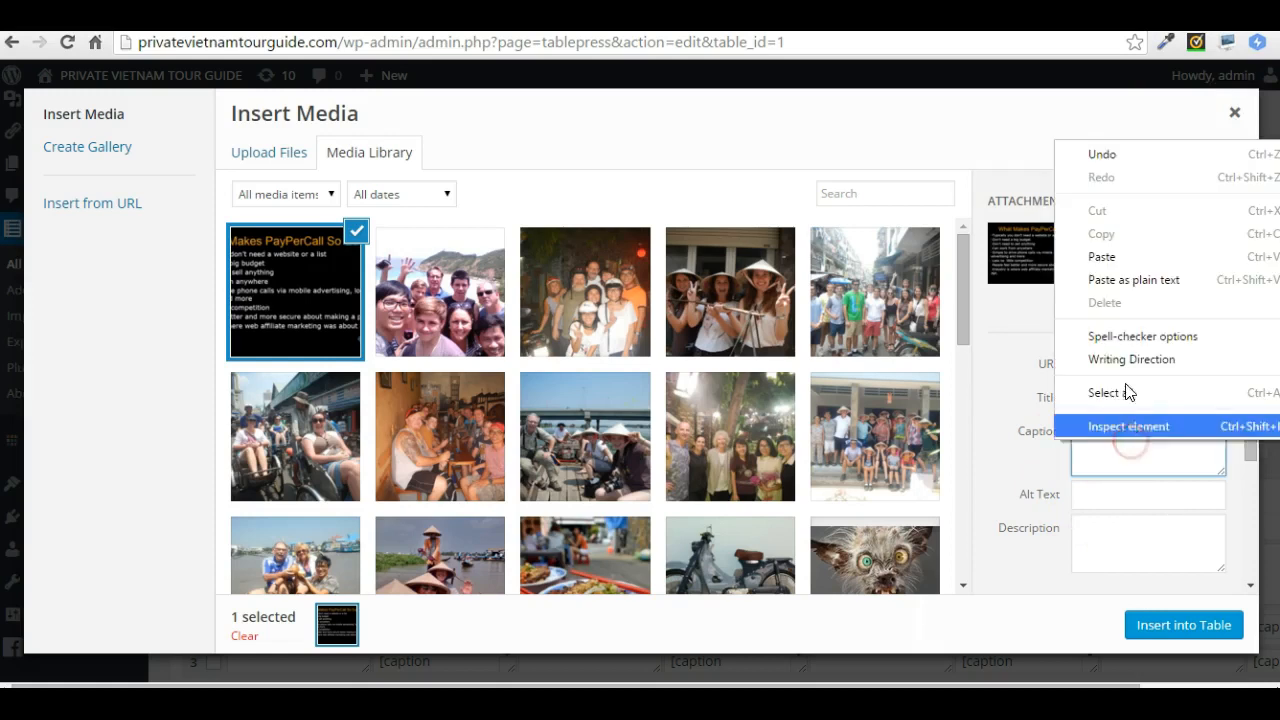
{"action": "left_click", "coordinate": [1093, 256]}
{"action": "left_click", "coordinate": [1108, 500]}
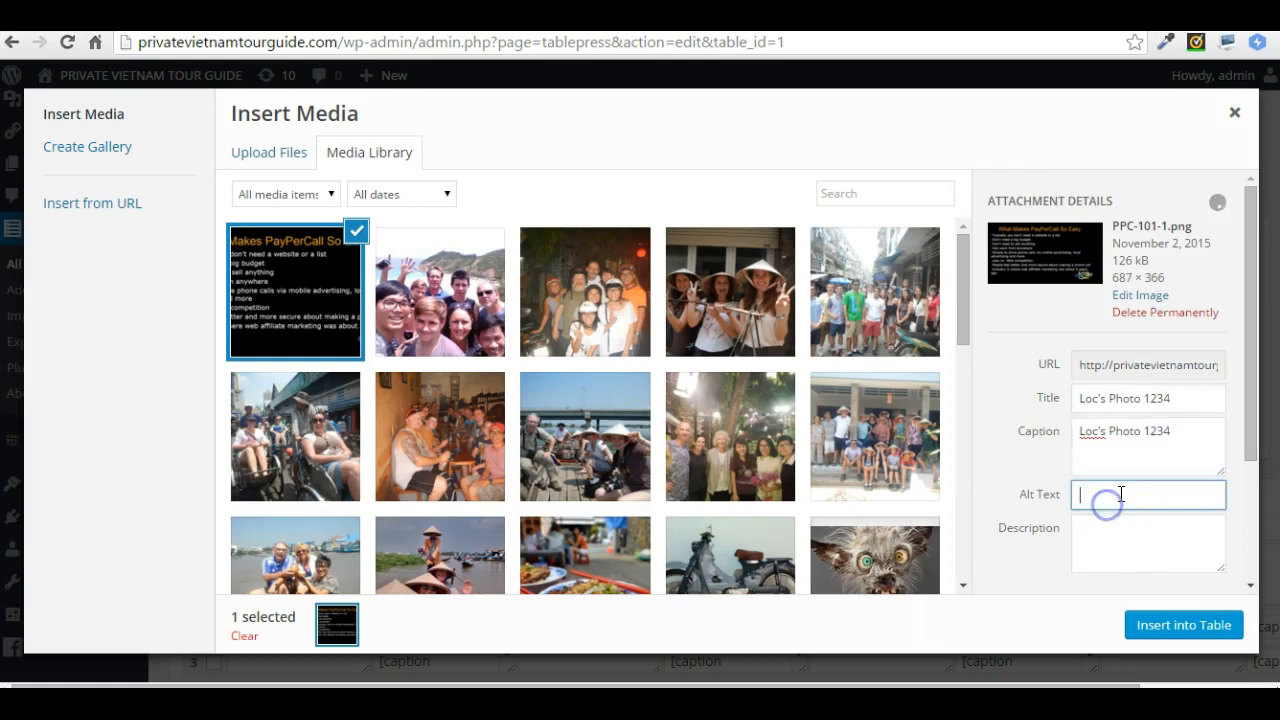
{"action": "right_click", "coordinate": [1120, 493]}
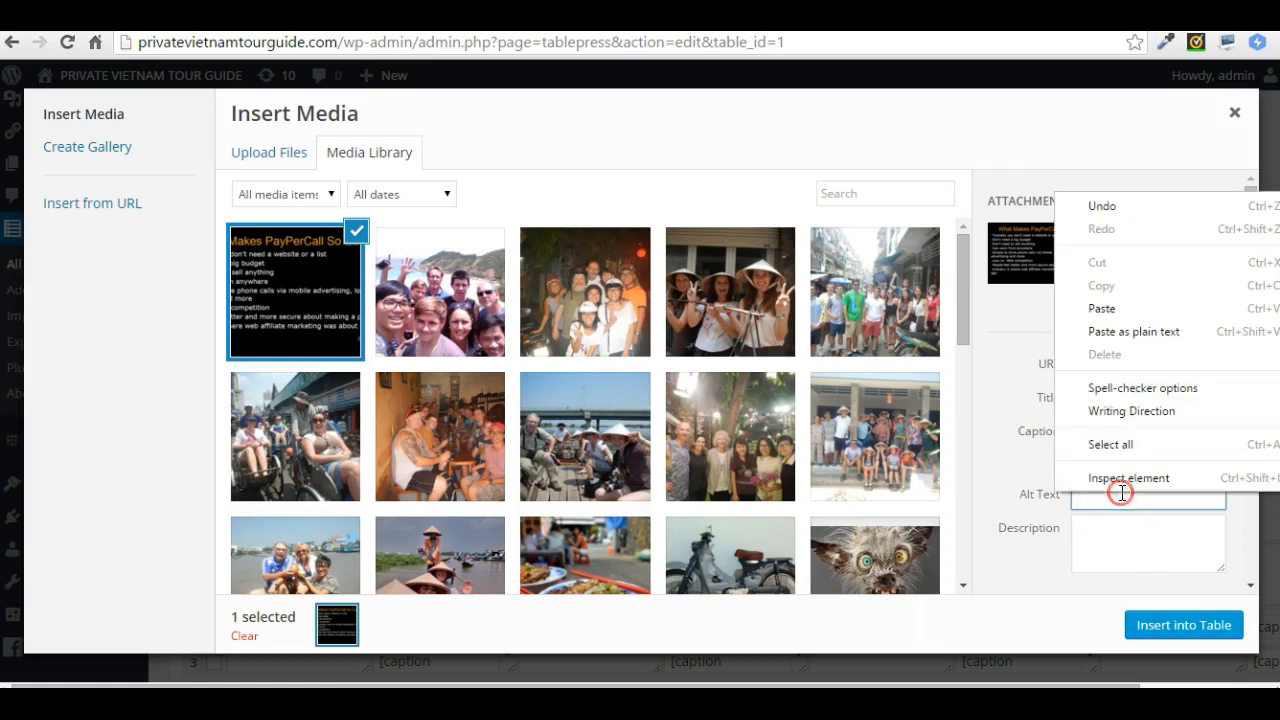
{"action": "left_click", "coordinate": [1102, 310]}
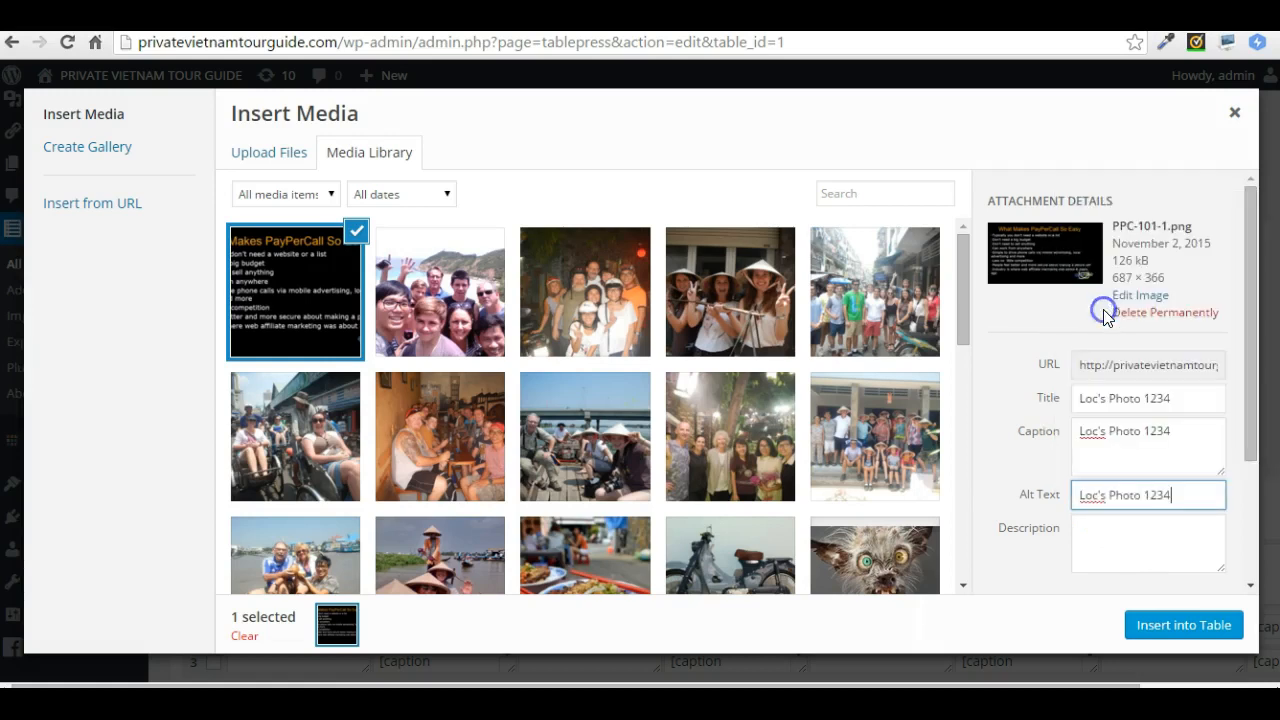
{"action": "right_click", "coordinate": [1117, 541]}
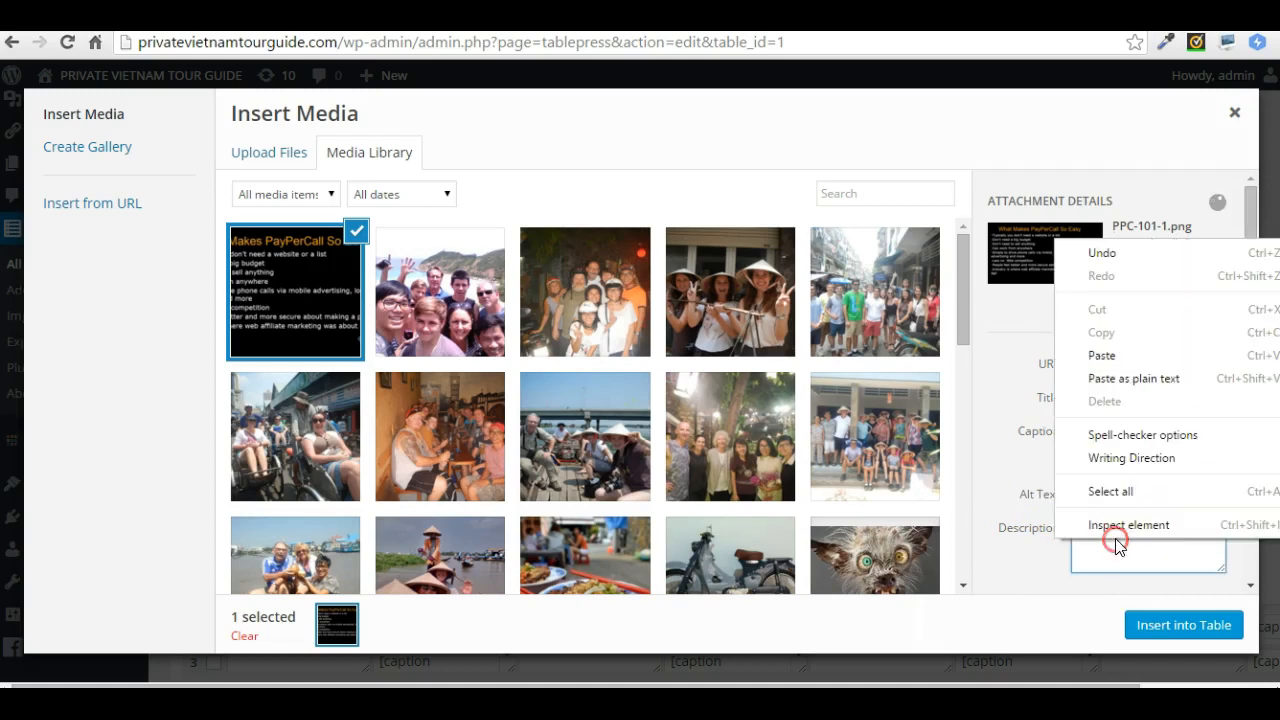
{"action": "left_click", "coordinate": [1104, 356]}
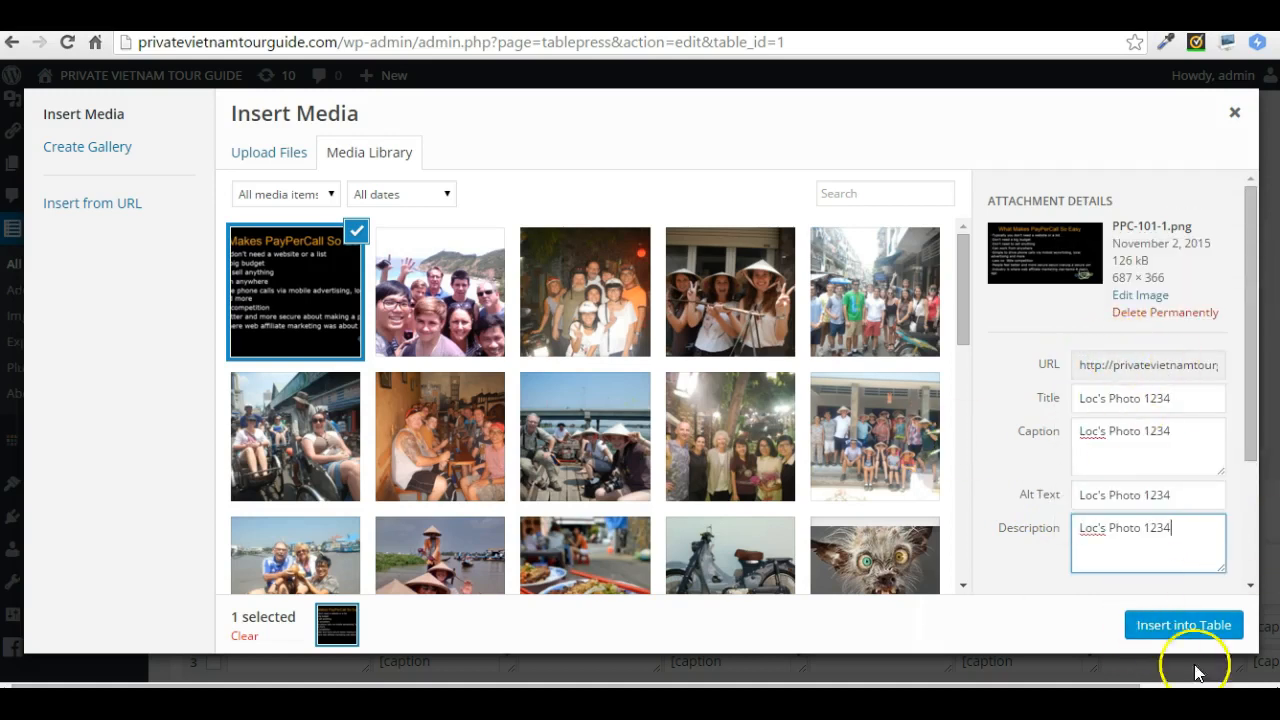
- Insert the PPC-101-1.png image into the chosen table cell and check it in a table preview
{"action": "left_click", "coordinate": [1189, 626]}
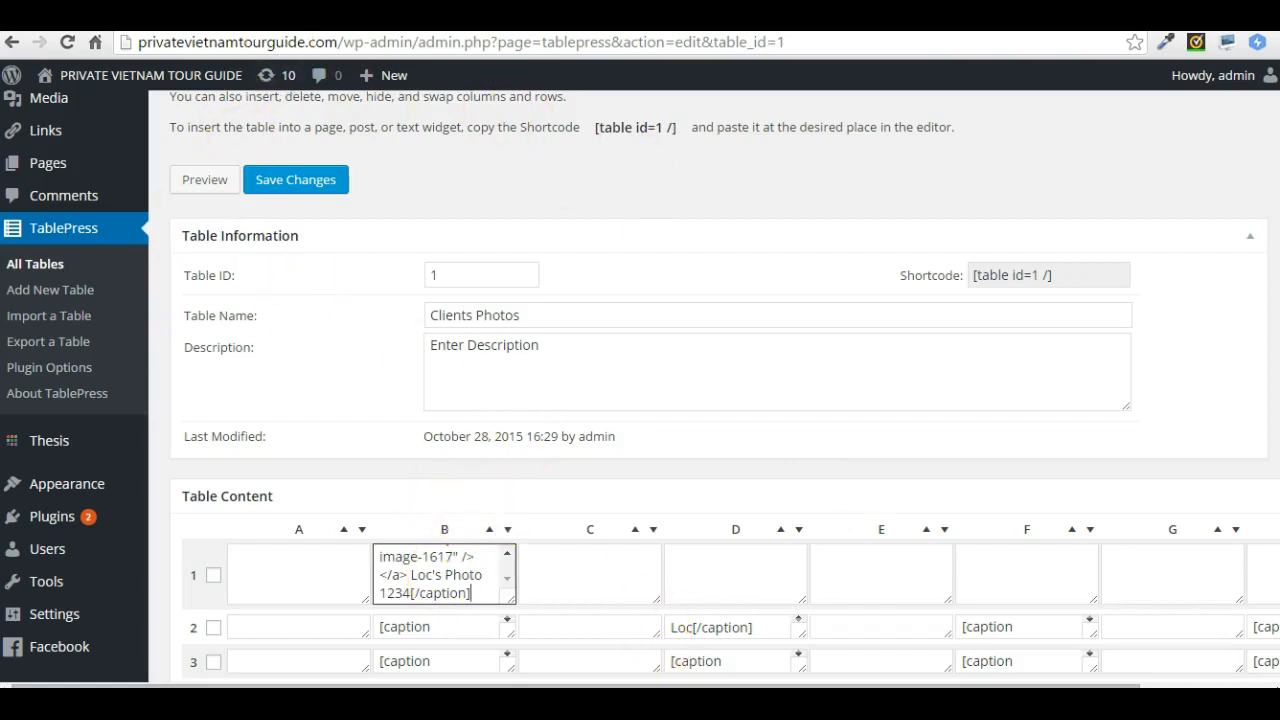
{"action": "left_click", "coordinate": [201, 180]}
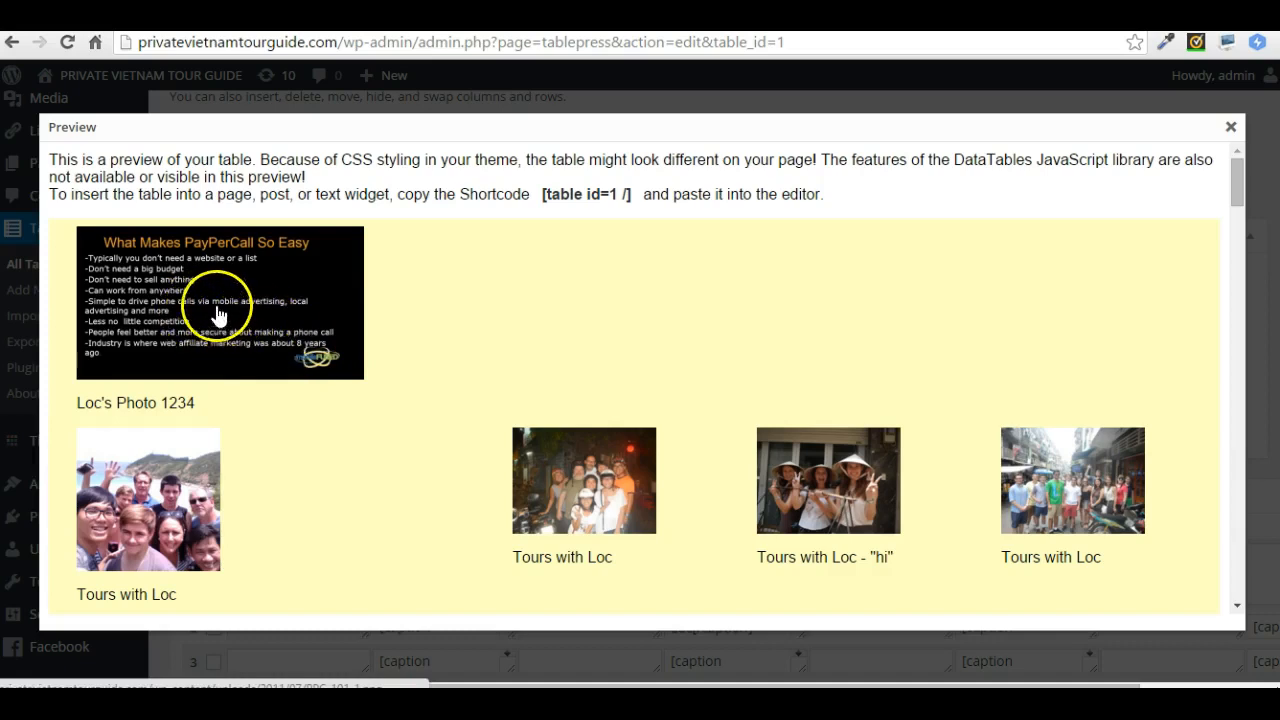
{"action": "left_click", "coordinate": [1231, 126]}
- Enlarge cell B1 and edit its code so the caption and image widths are 150 and the image height is 80
{"action": "scroll", "coordinate": [700, 320], "scroll_direction": "down", "scroll_amount": 4}
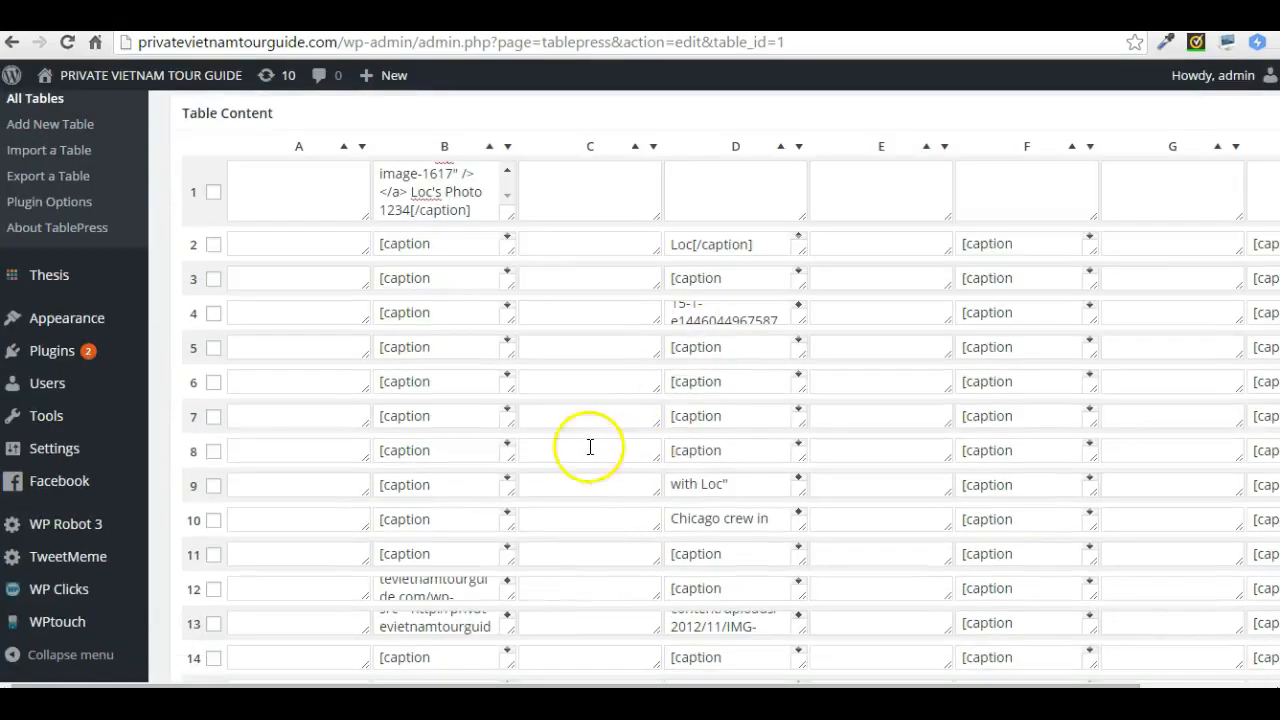
{"action": "left_click_drag", "start_coordinate": [507, 213], "coordinate": [481, 604]}
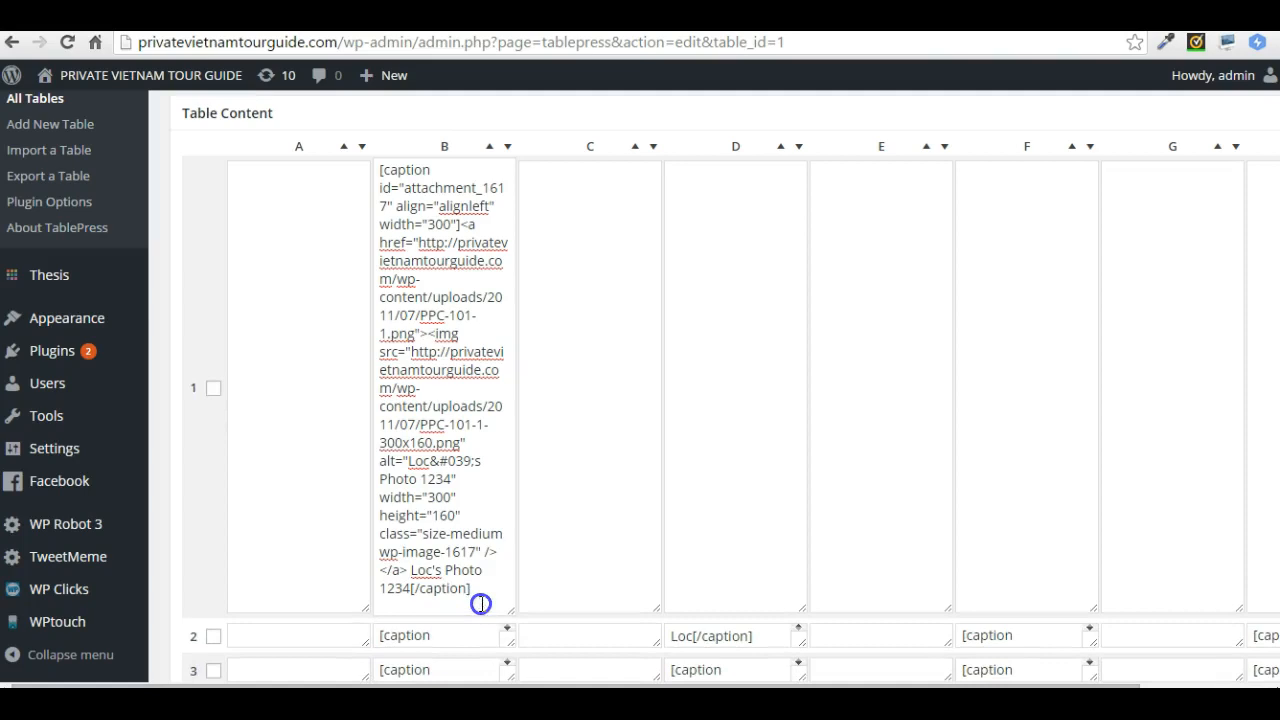
{"action": "left_click", "coordinate": [428, 223]}
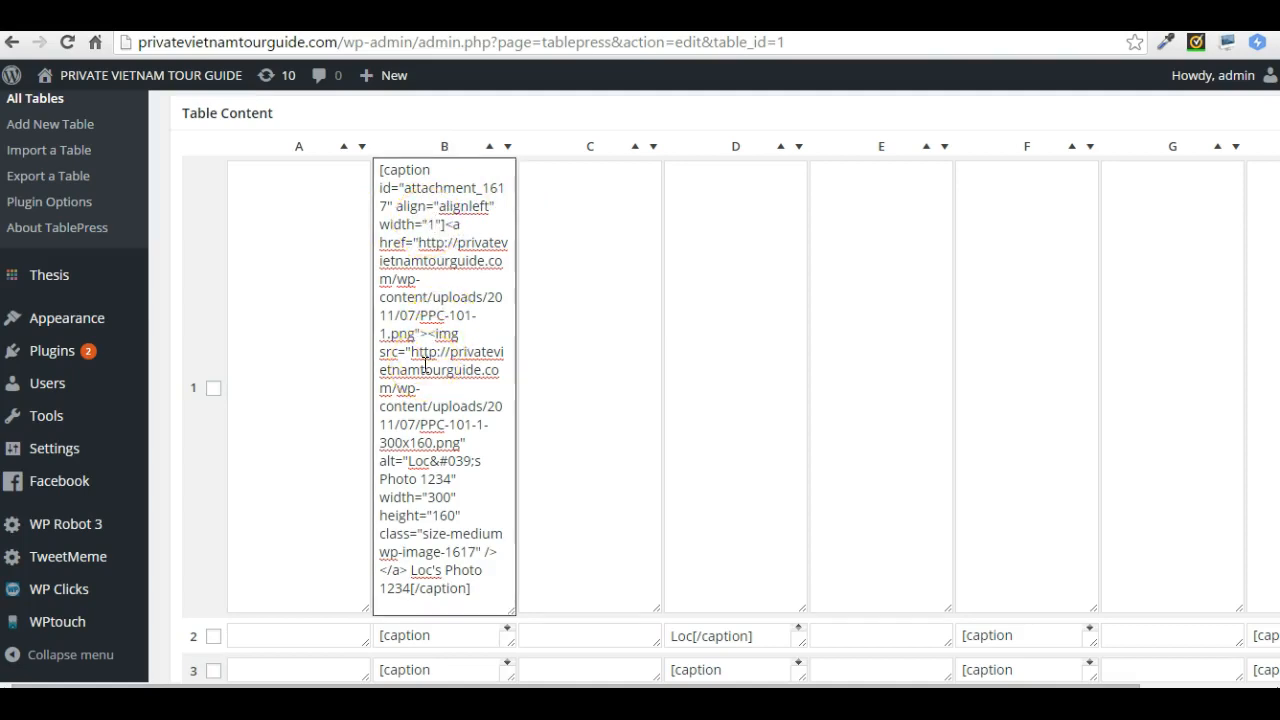
{"action": "type", "text": "150"}
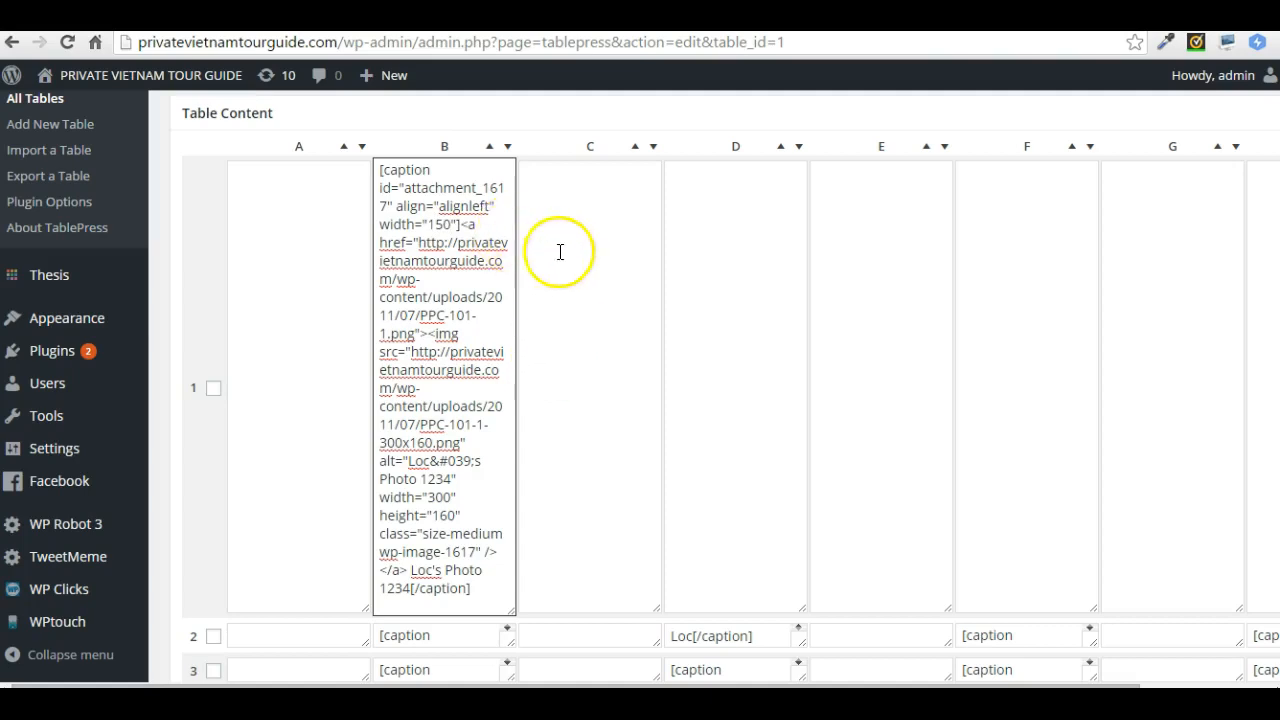
{"action": "scroll", "coordinate": [470, 427], "scroll_direction": "down", "scroll_amount": 1}
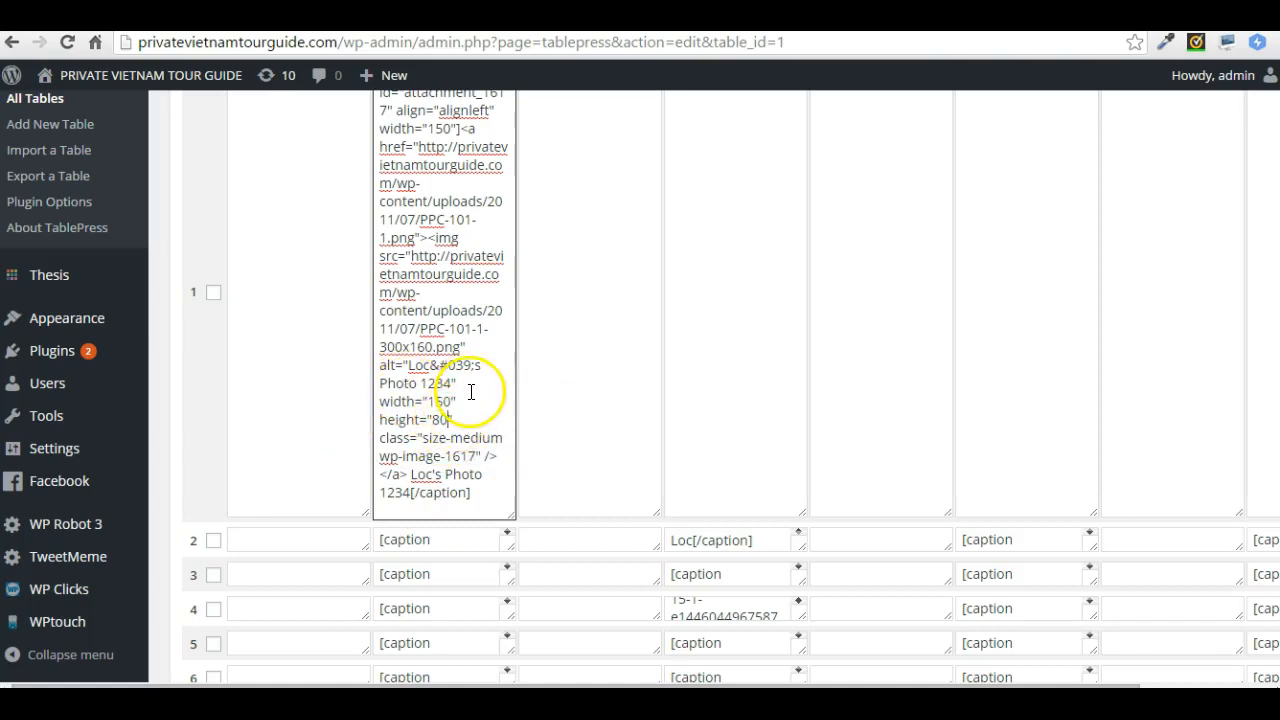
- Look over the table's content rows and save the changes to the Clients Photos table
{"action": "scroll", "coordinate": [470, 402], "scroll_direction": "down", "scroll_amount": 1}
{"action": "scroll", "coordinate": [470, 402], "scroll_direction": "up", "scroll_amount": 2}
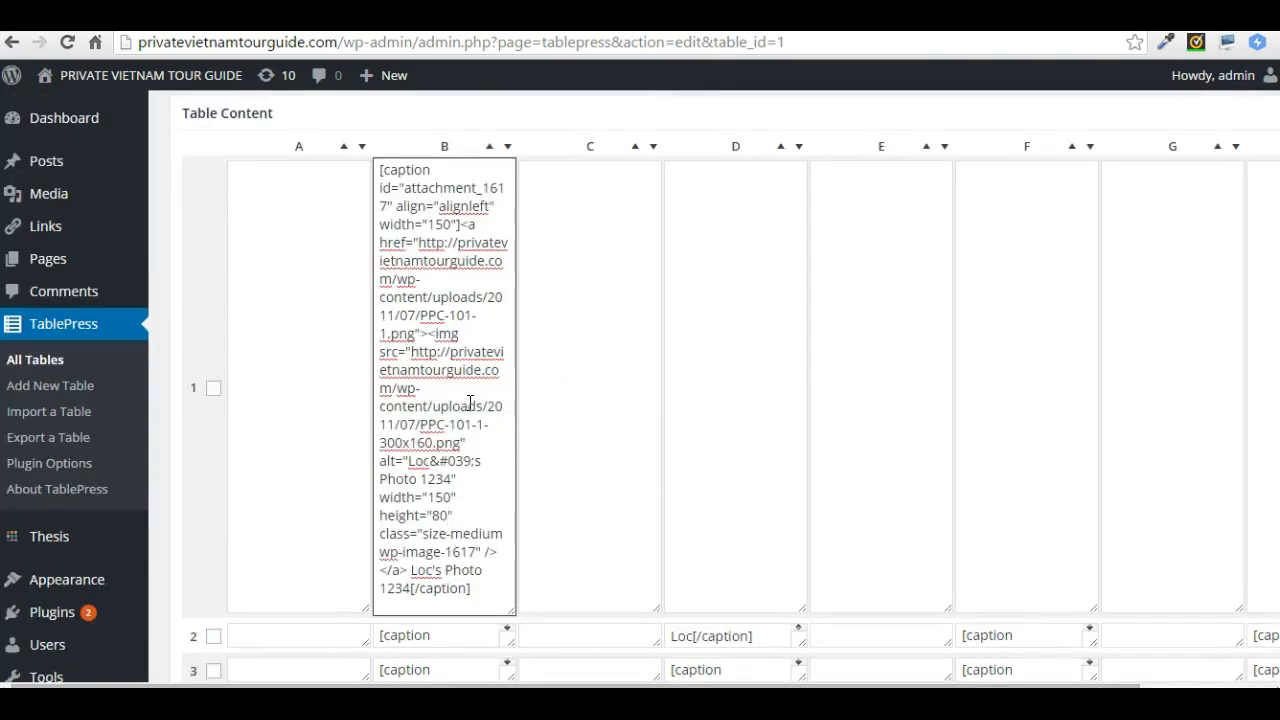
{"action": "scroll", "coordinate": [470, 402], "scroll_direction": "up", "scroll_amount": 2}
{"action": "scroll", "coordinate": [470, 402], "scroll_direction": "down", "scroll_amount": 10}
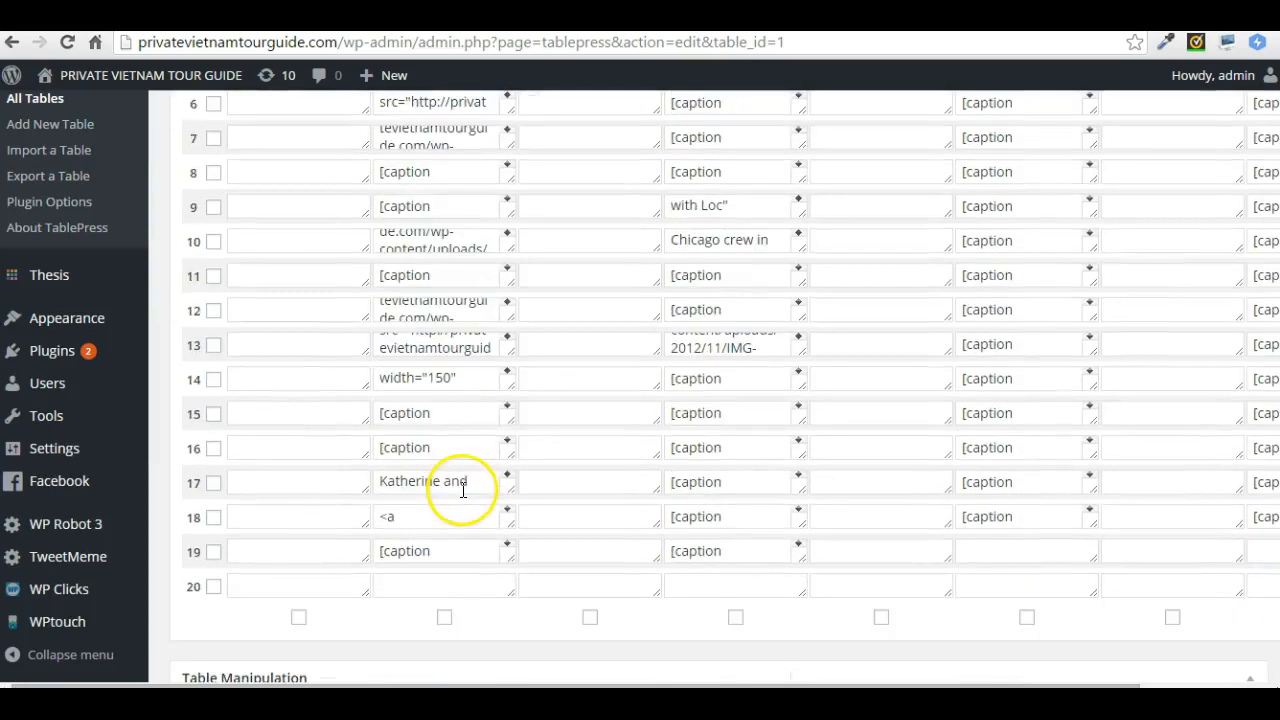
{"action": "scroll", "coordinate": [566, 363], "scroll_direction": "up", "scroll_amount": 10}
{"action": "left_click", "coordinate": [275, 280]}
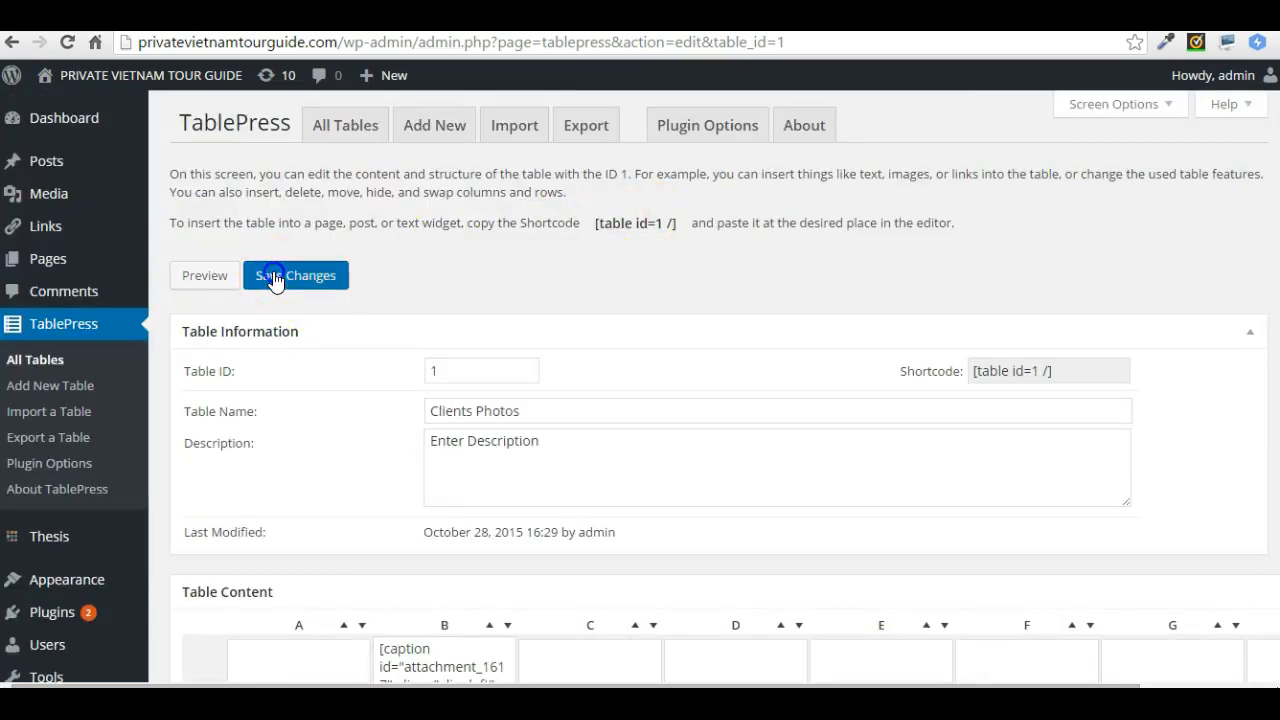
- Preview the Clients Photos table to check the resized image in row 1
{"action": "left_click", "coordinate": [205, 276]}
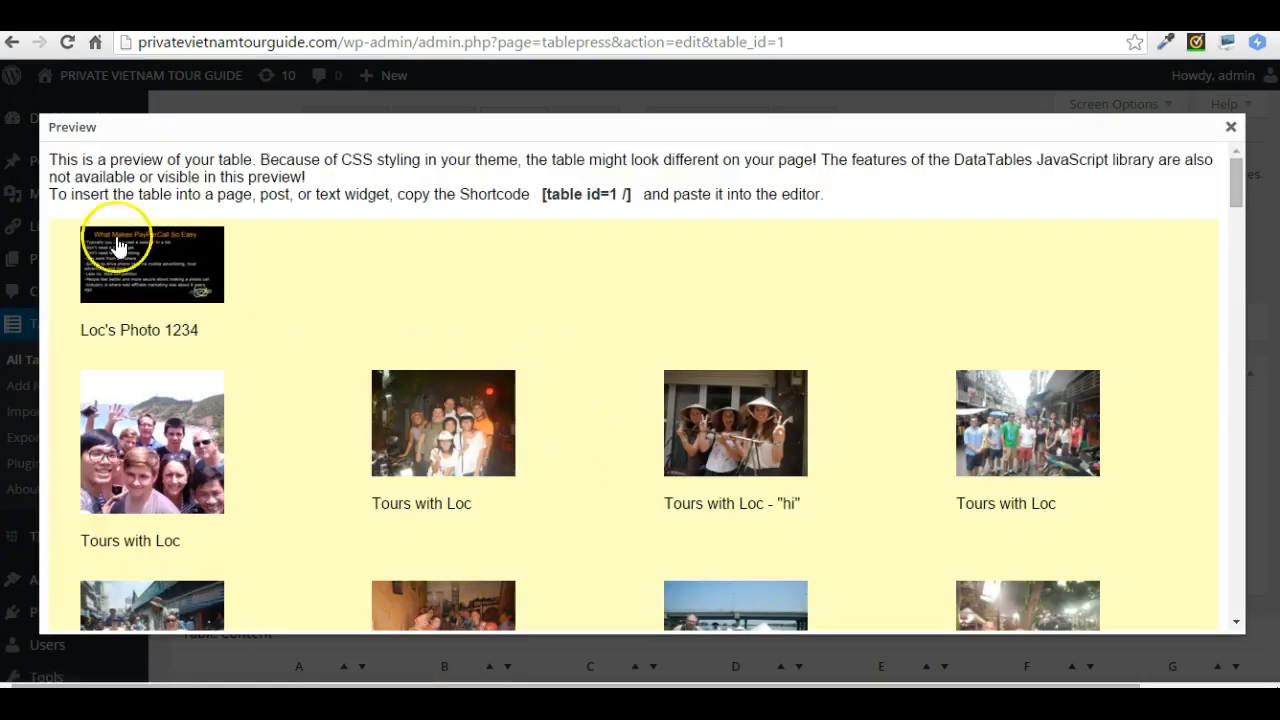
{"action": "scroll", "coordinate": [154, 280], "scroll_direction": "down", "scroll_amount": 1}
{"action": "scroll", "coordinate": [163, 263], "scroll_direction": "up", "scroll_amount": 1}
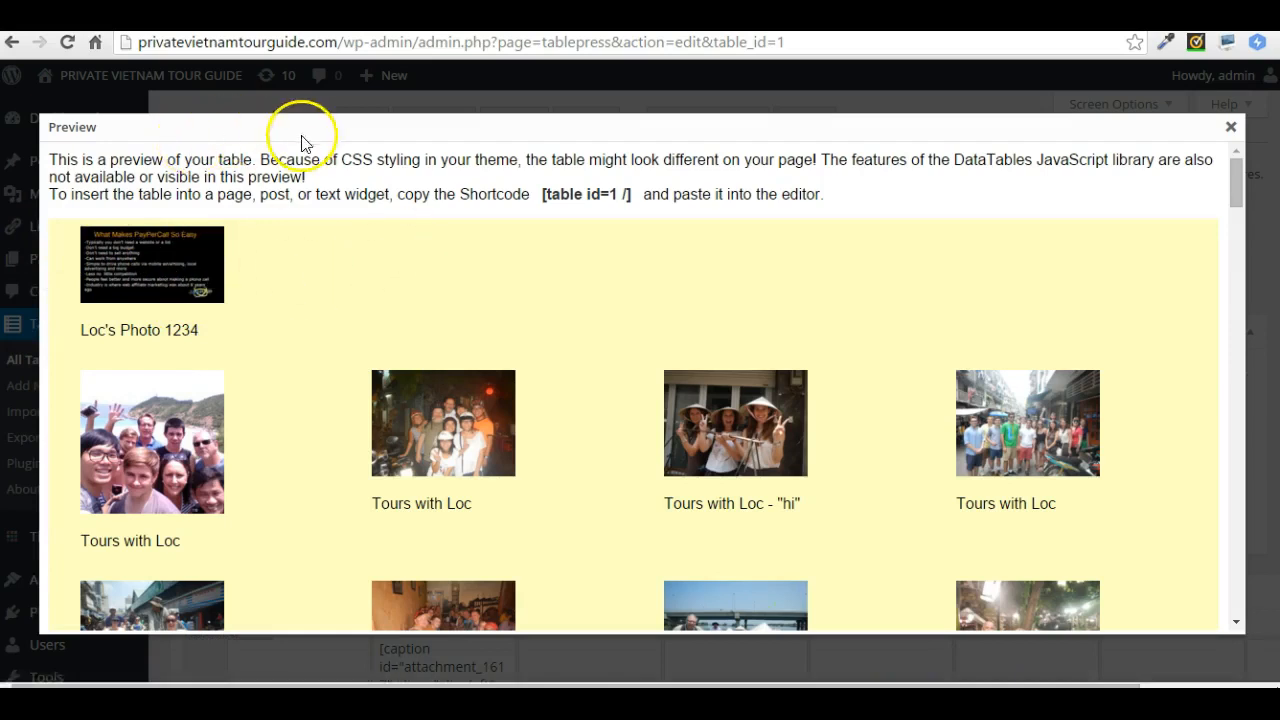
- Close the table preview, clear all the image code from cell B1, and save the changes to the Clients Photos table
{"action": "left_click", "coordinate": [1236, 128]}
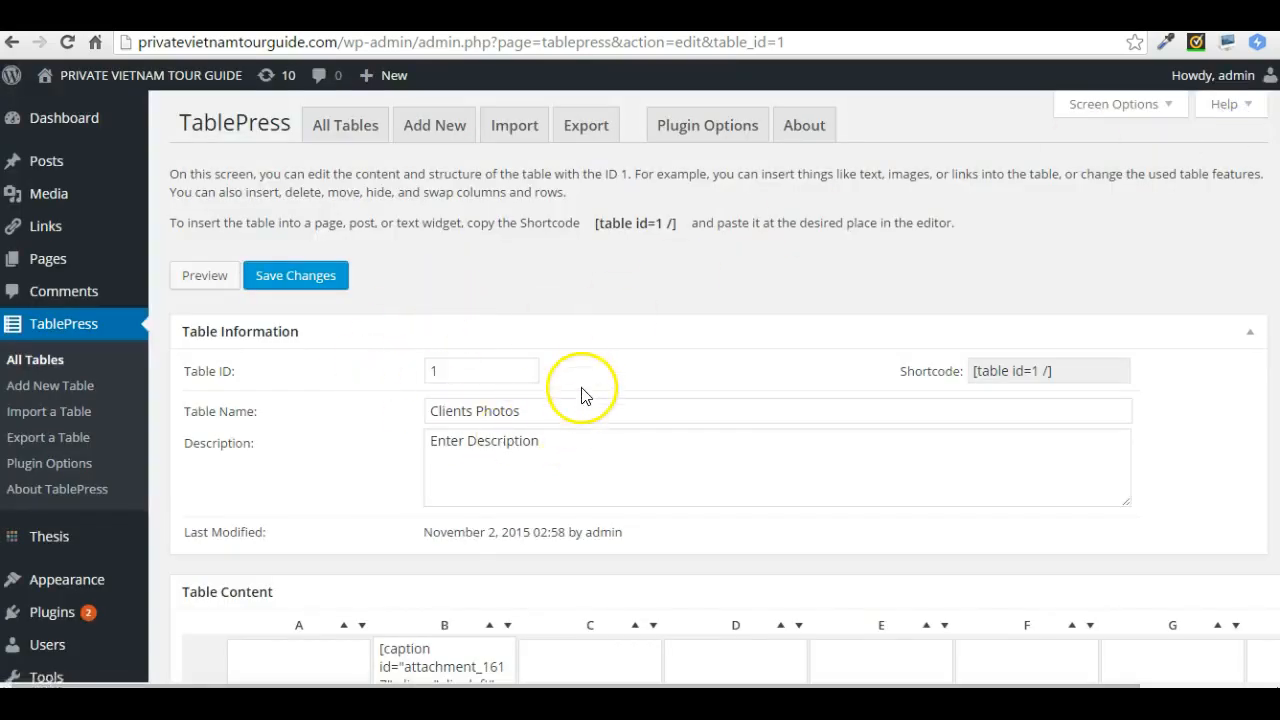
{"action": "scroll", "coordinate": [603, 431], "scroll_direction": "down", "scroll_amount": 3}
{"action": "left_click_drag", "start_coordinate": [378, 364], "coordinate": [407, 456]}
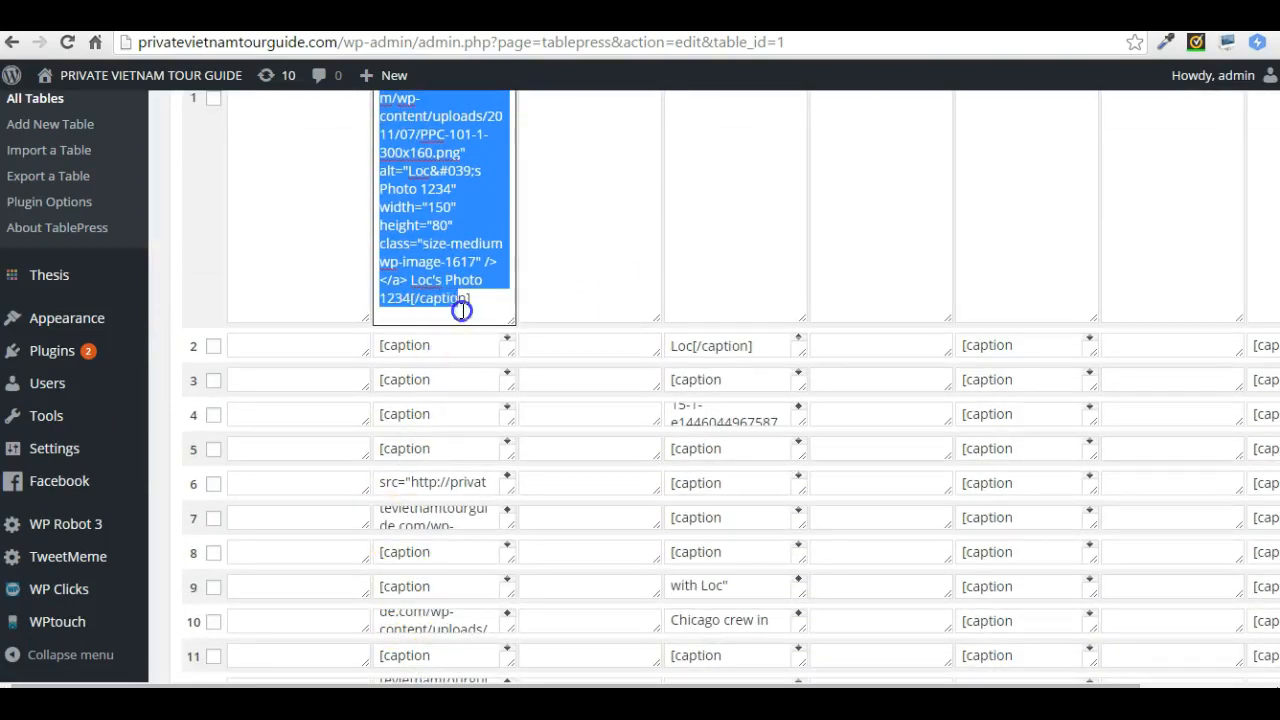
{"action": "key", "text": "BackSpace"}
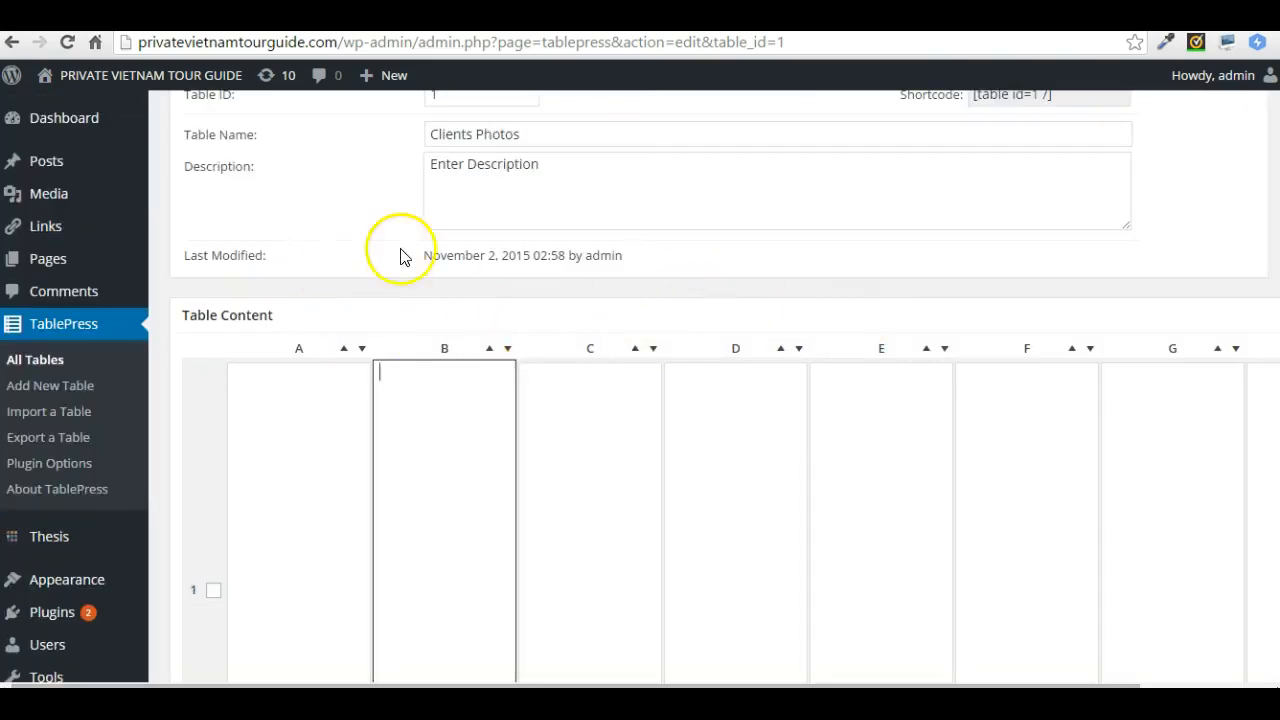
{"action": "scroll", "coordinate": [396, 215], "scroll_direction": "up", "scroll_amount": 3}
{"action": "left_click", "coordinate": [287, 272]}
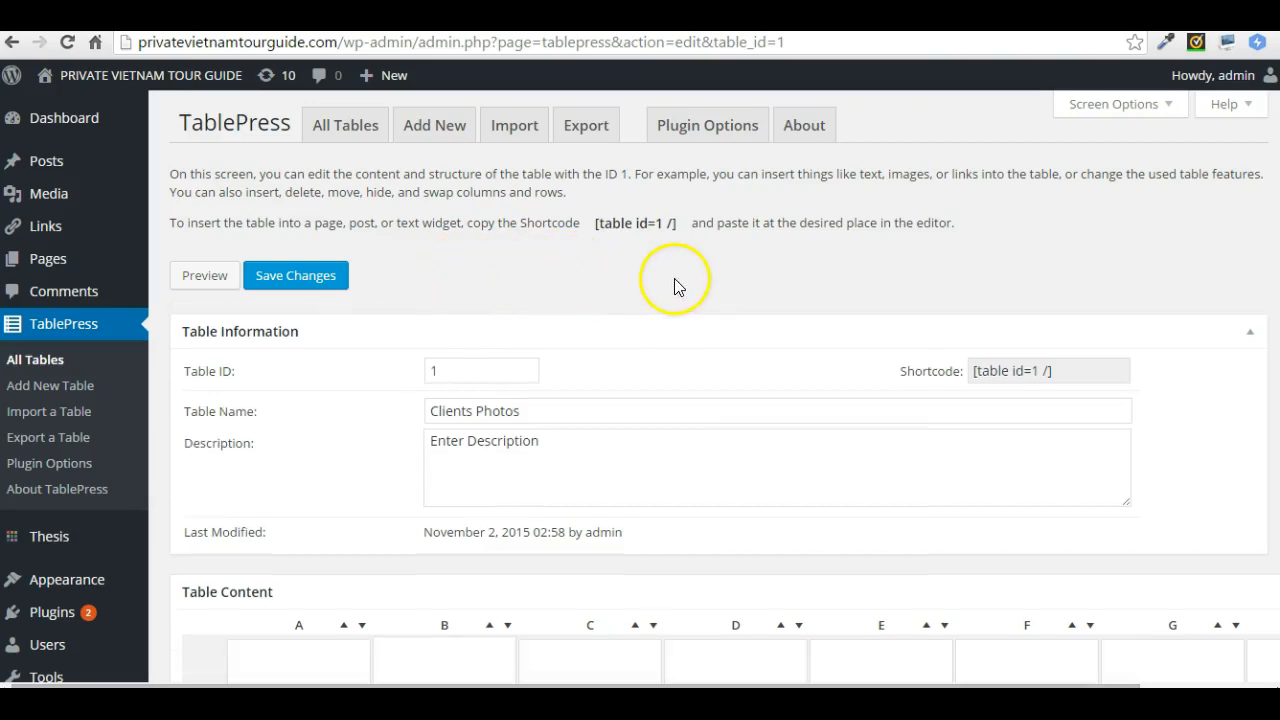
- Permanently delete the PPC-101-1.png image from the Media Library
{"action": "scroll", "coordinate": [648, 275], "scroll_direction": "down", "scroll_amount": 1}
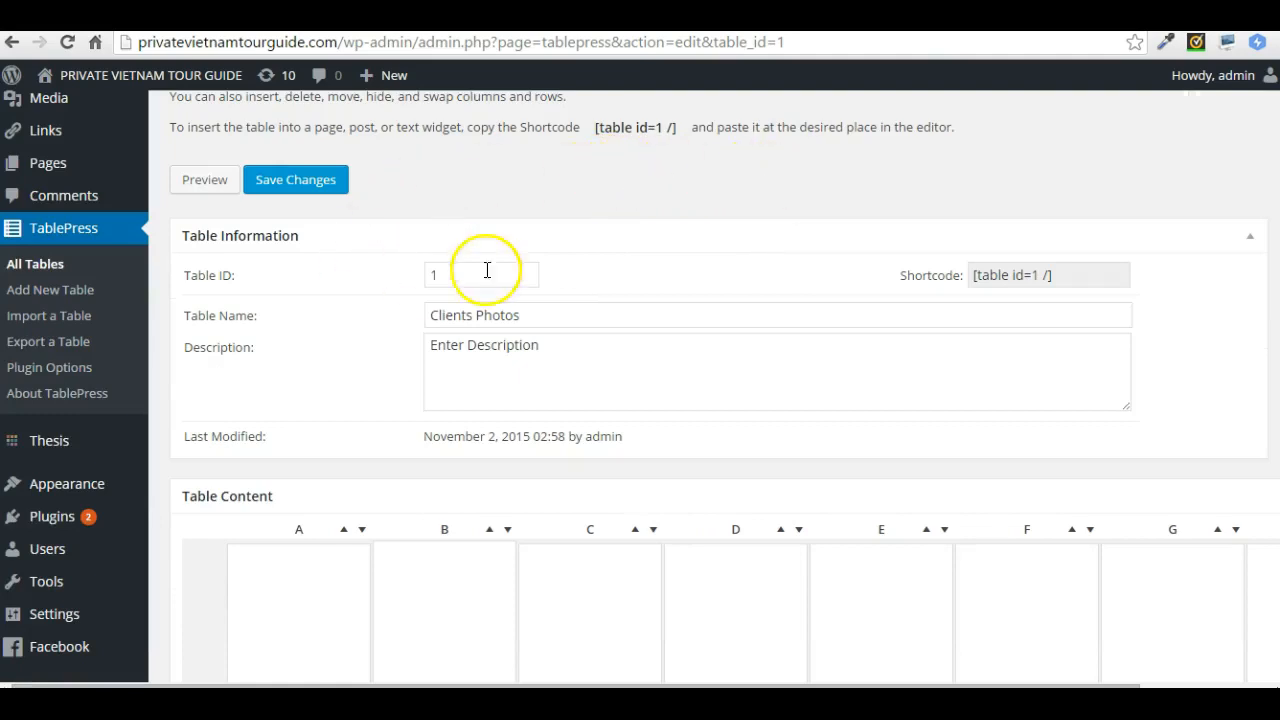
{"action": "scroll", "coordinate": [551, 300], "scroll_direction": "down", "scroll_amount": 3}
{"action": "scroll", "coordinate": [394, 266], "scroll_direction": "up", "scroll_amount": 4}
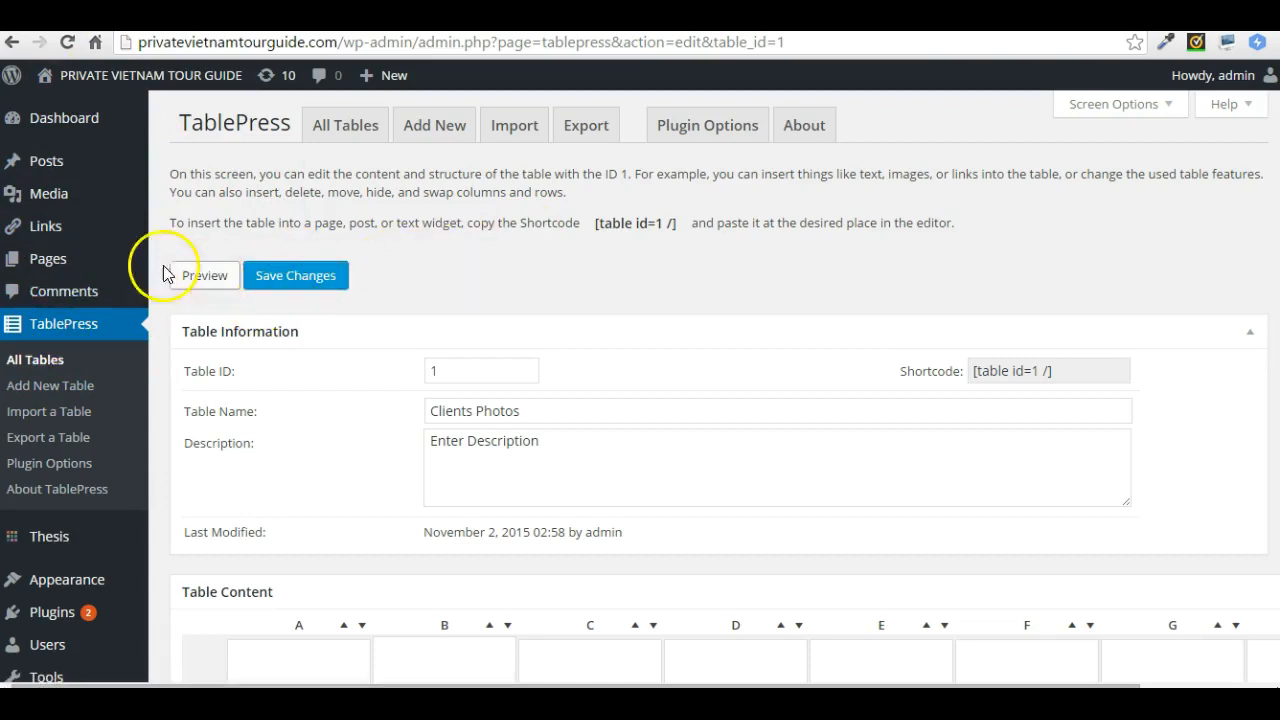
{"action": "scroll", "coordinate": [100, 557], "scroll_direction": "down", "scroll_amount": 1}
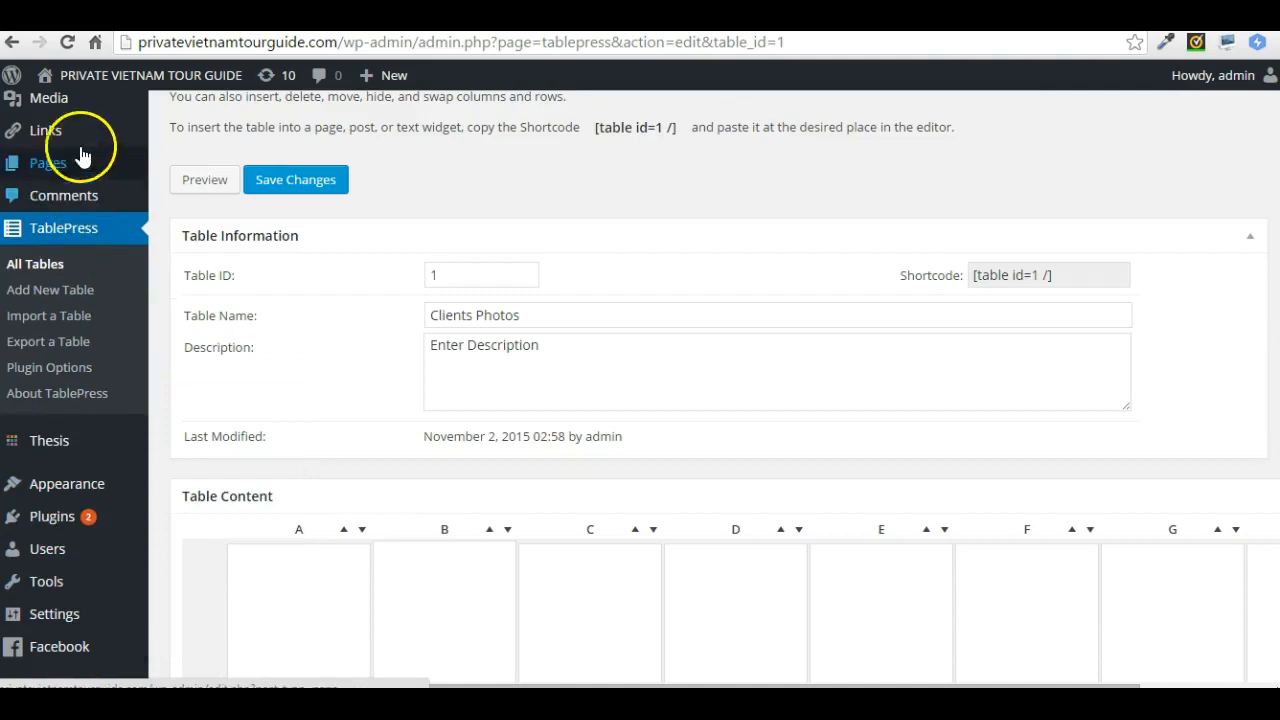
{"action": "mouse_move", "coordinate": [50, 103]}
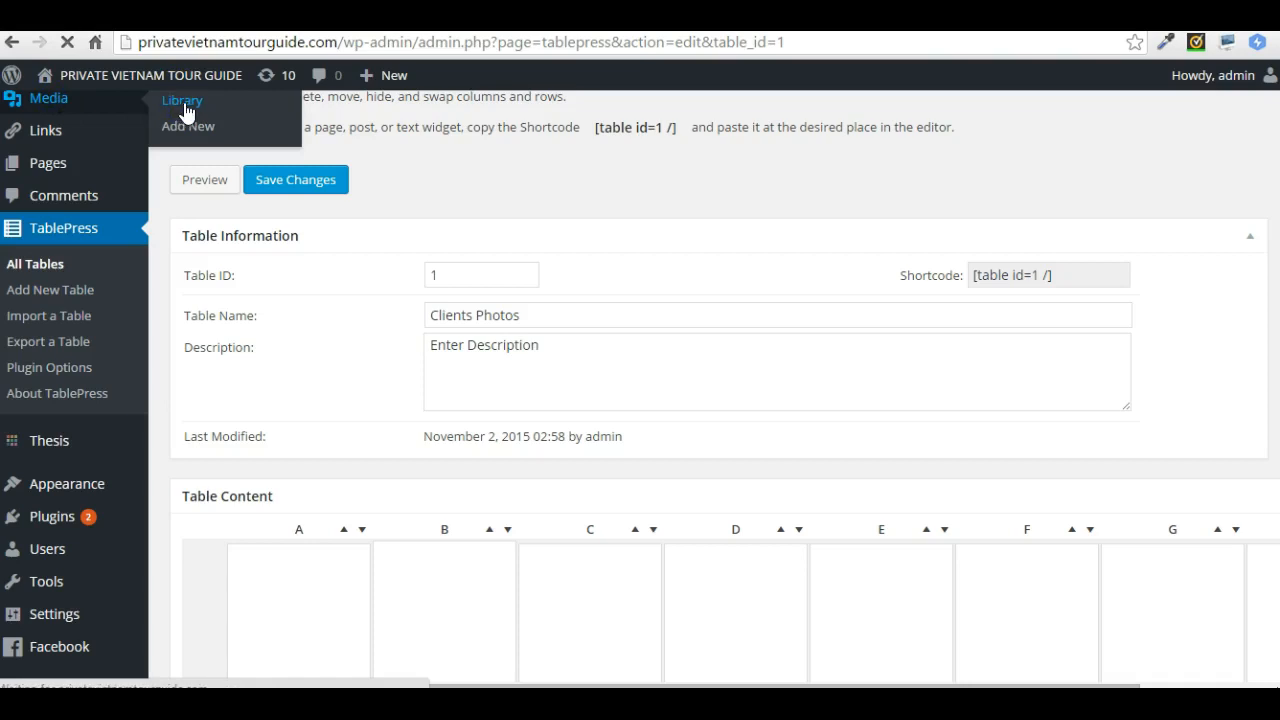
{"action": "scroll", "coordinate": [740, 416], "scroll_direction": "down", "scroll_amount": 1}
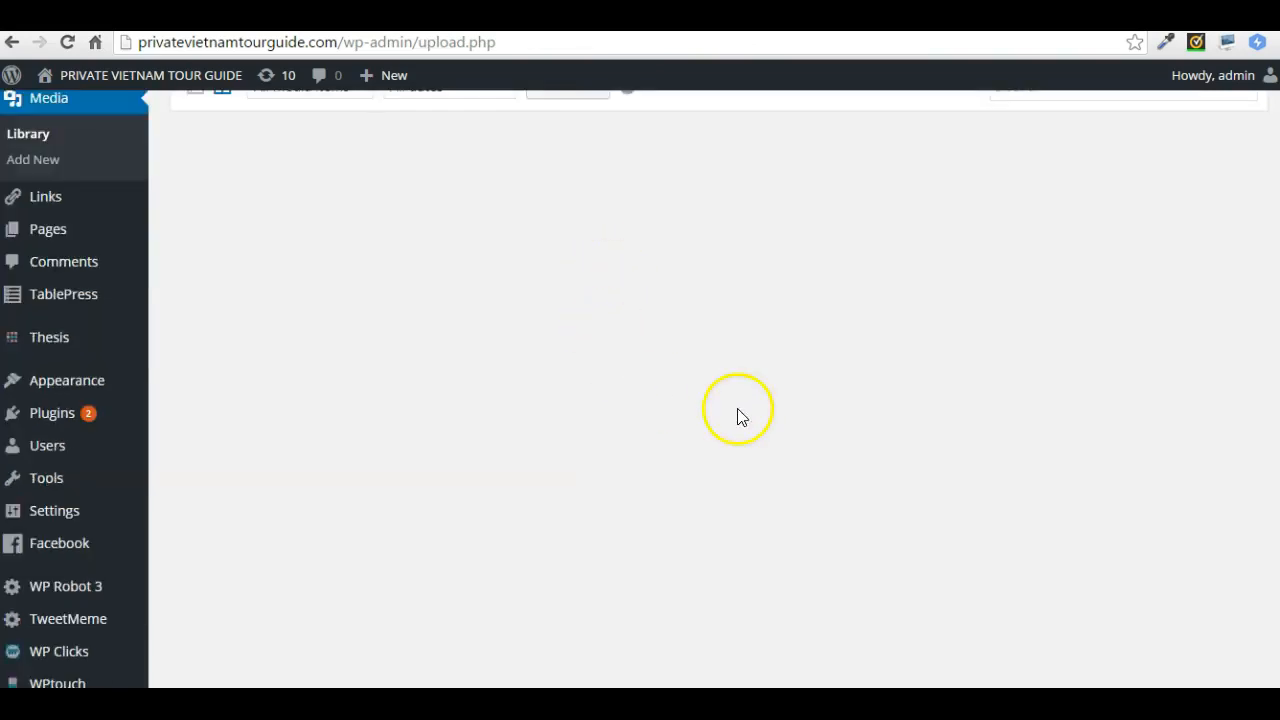
{"action": "left_click", "coordinate": [225, 190]}
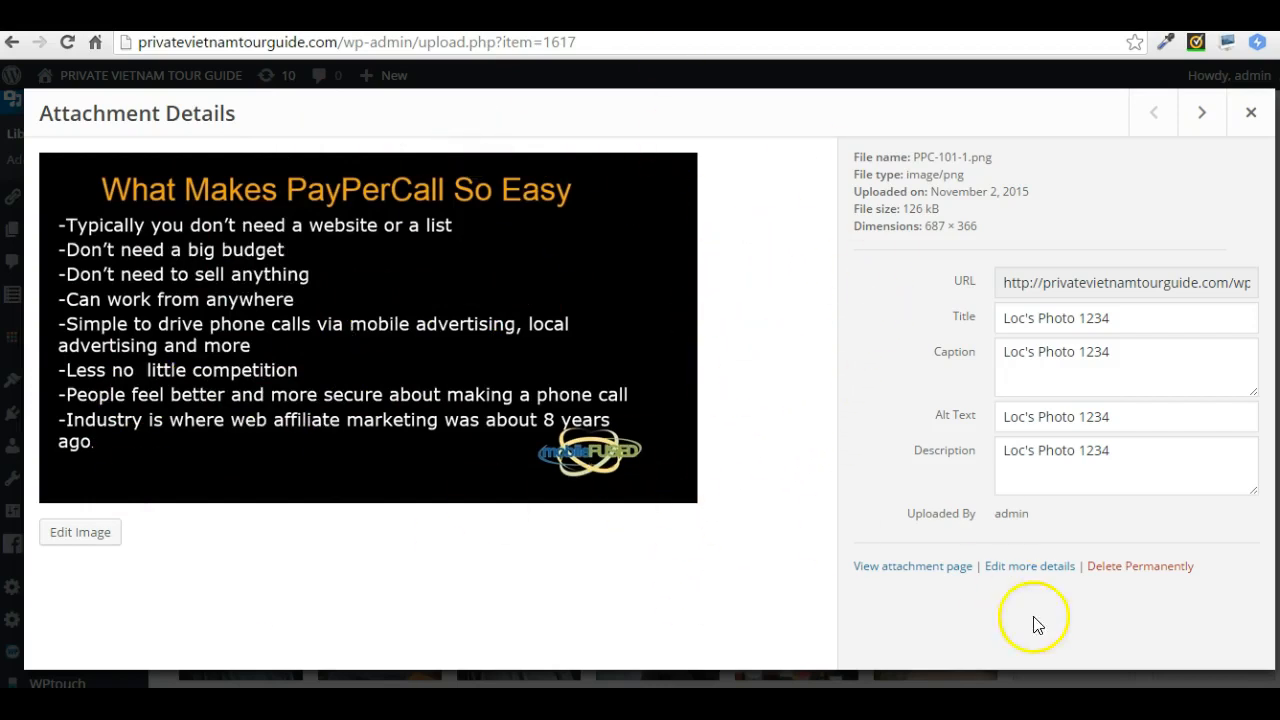
{"action": "left_click", "coordinate": [1124, 566]}
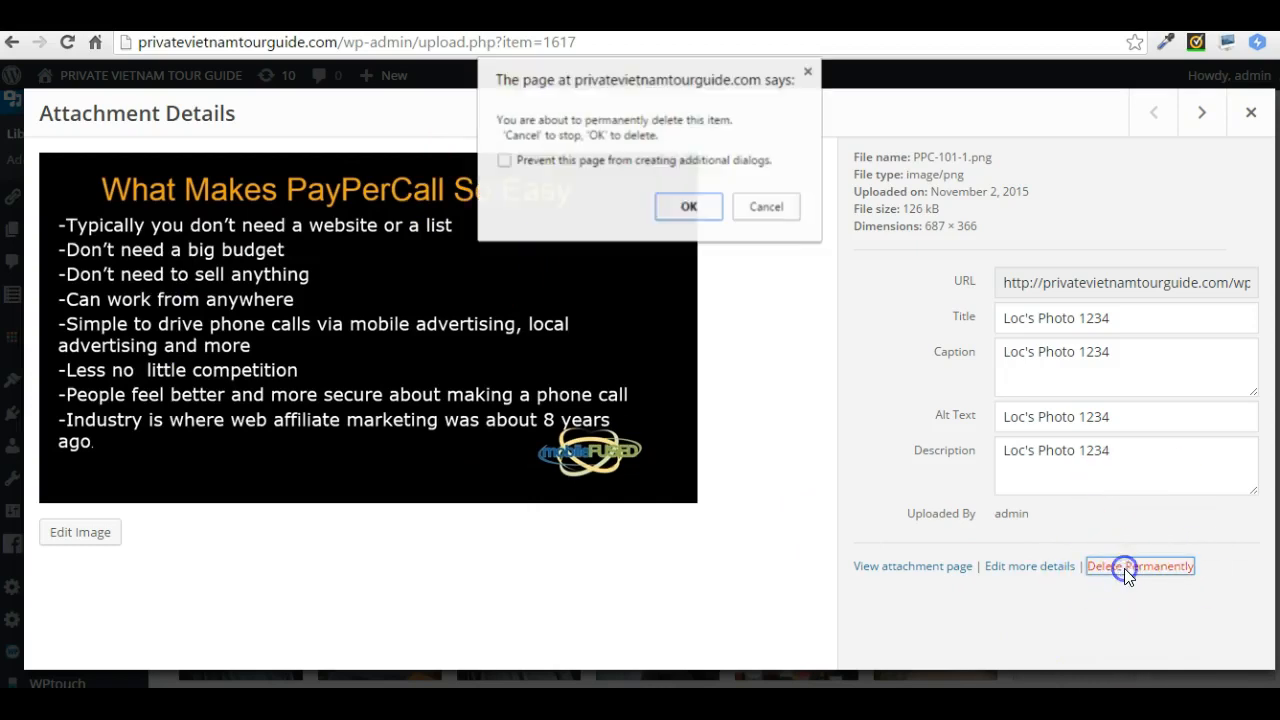
{"action": "left_click", "coordinate": [687, 208]}
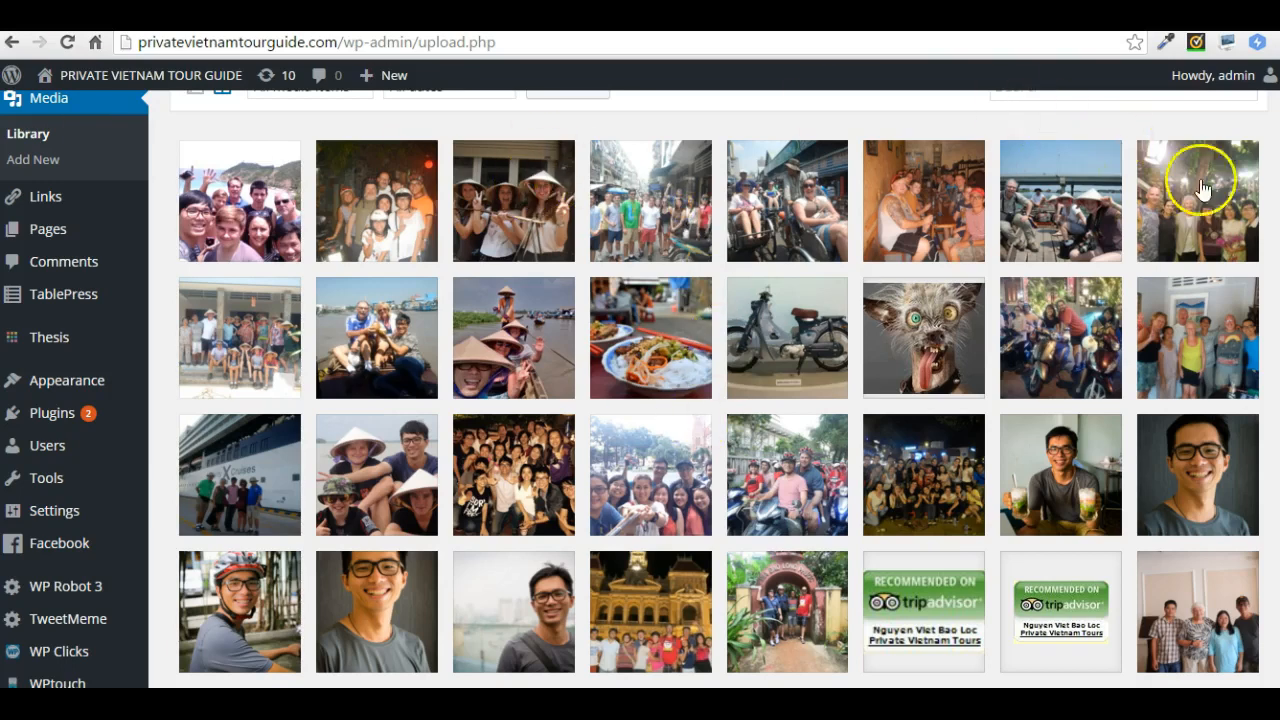
- Look through the photos in the Media Library grid, from the newest uploads to the oldest
{"action": "scroll", "coordinate": [718, 400], "scroll_direction": "up", "scroll_amount": 2}
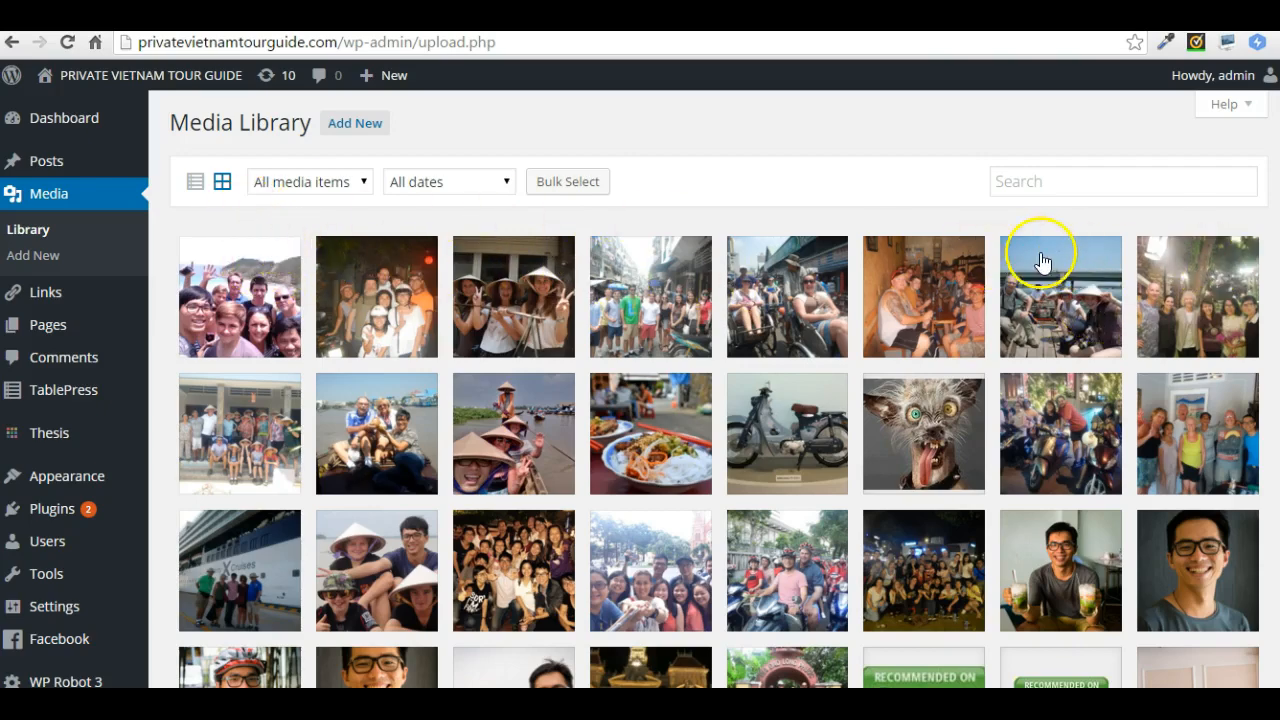
{"action": "scroll", "coordinate": [1040, 260], "scroll_direction": "down", "scroll_amount": 20}
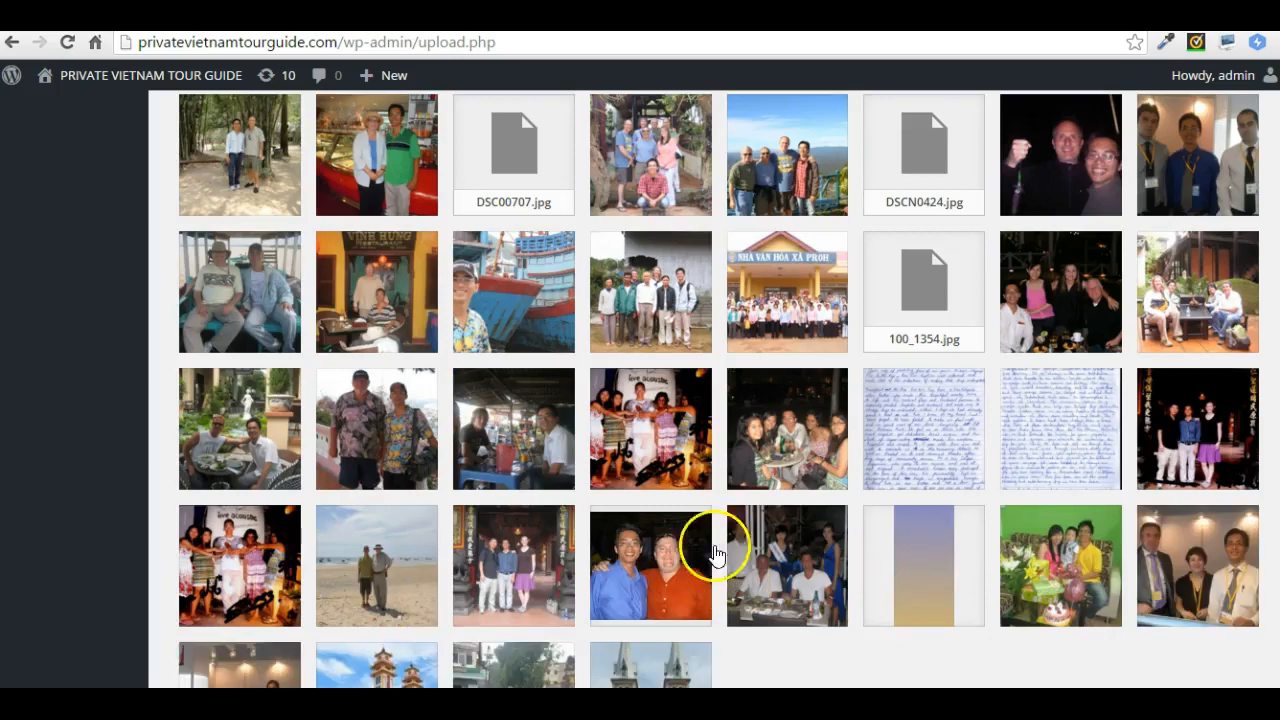
{"action": "scroll", "coordinate": [600, 560], "scroll_direction": "down", "scroll_amount": 2}
{"action": "scroll", "coordinate": [740, 520], "scroll_direction": "up", "scroll_amount": 6}
{"action": "scroll", "coordinate": [651, 343], "scroll_direction": "up", "scroll_amount": 15}
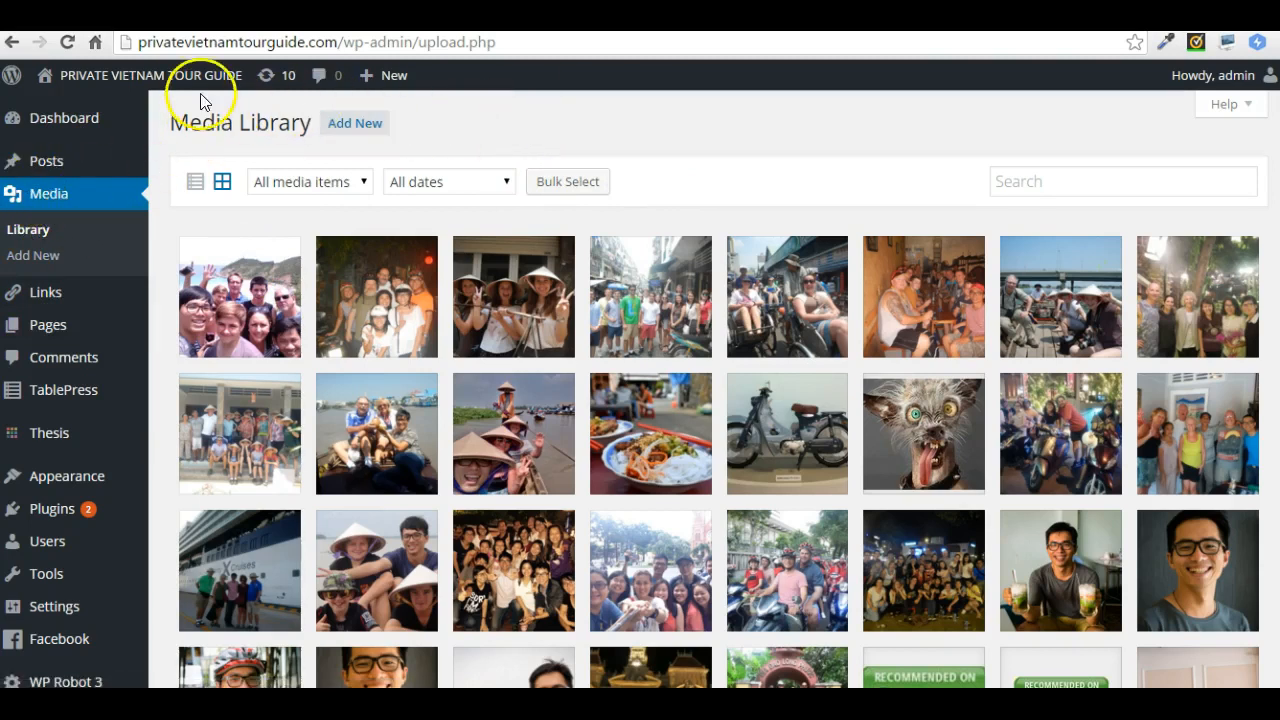
- Visit the live site and examine the client photo rows on the Guests Photos page
{"action": "mouse_move", "coordinate": [200, 73]}
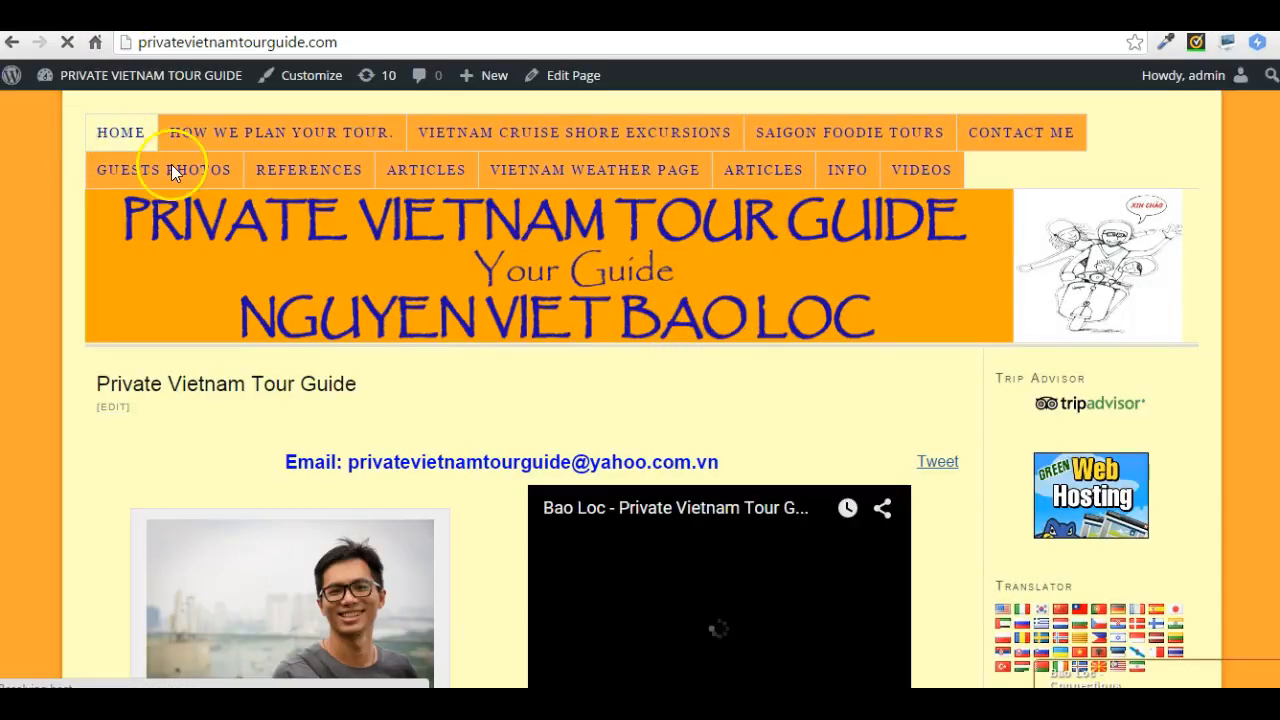
{"action": "left_click", "coordinate": [185, 170]}
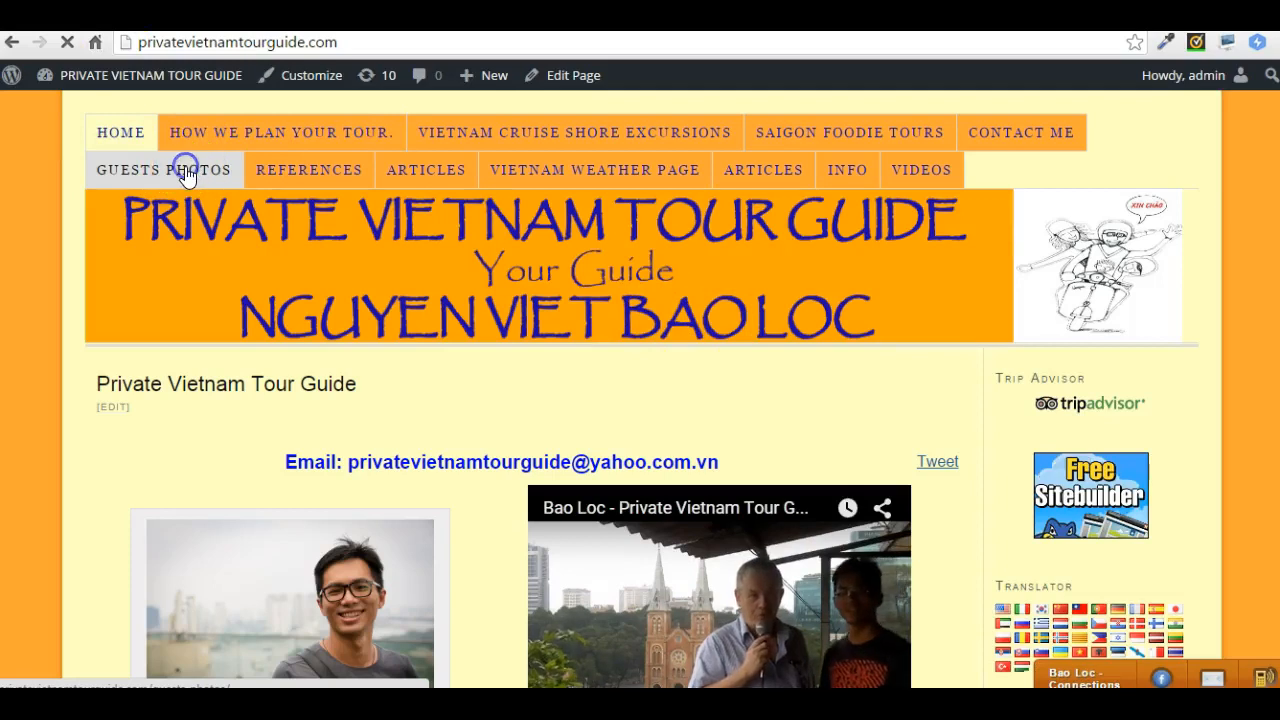
{"action": "left_click", "coordinate": [718, 541]}
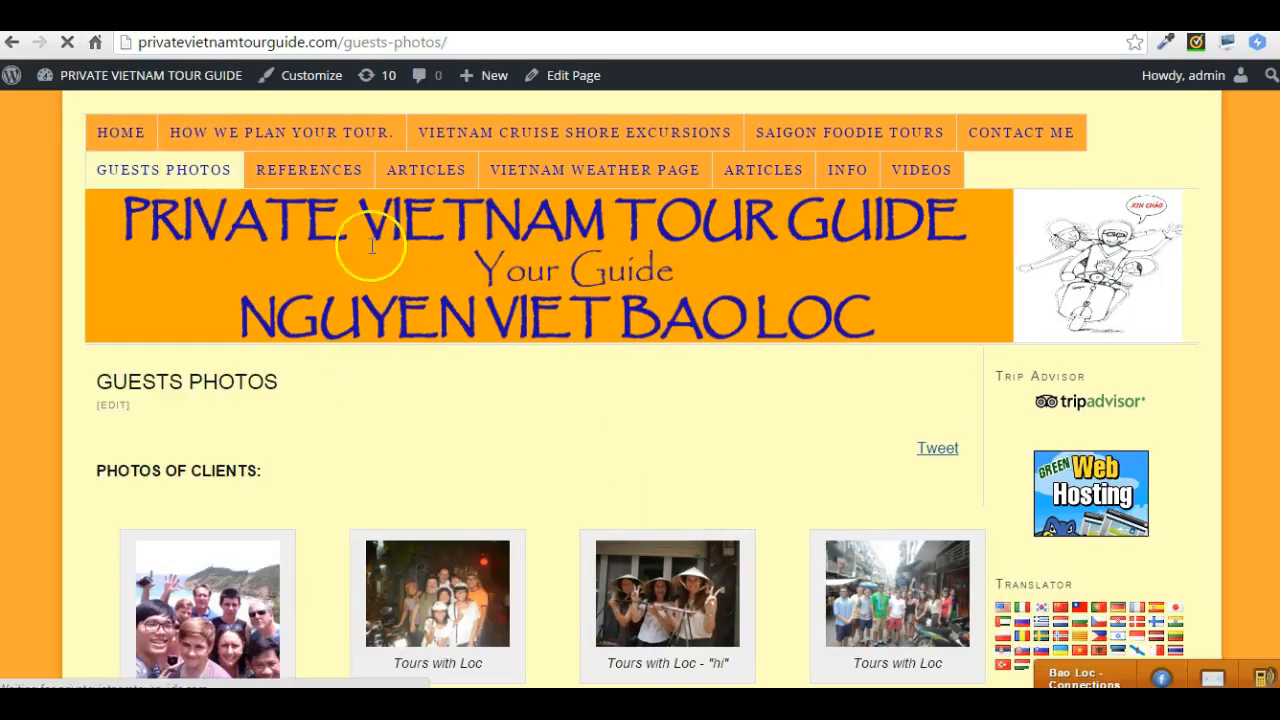
{"action": "scroll", "coordinate": [491, 371], "scroll_direction": "down", "scroll_amount": 3}
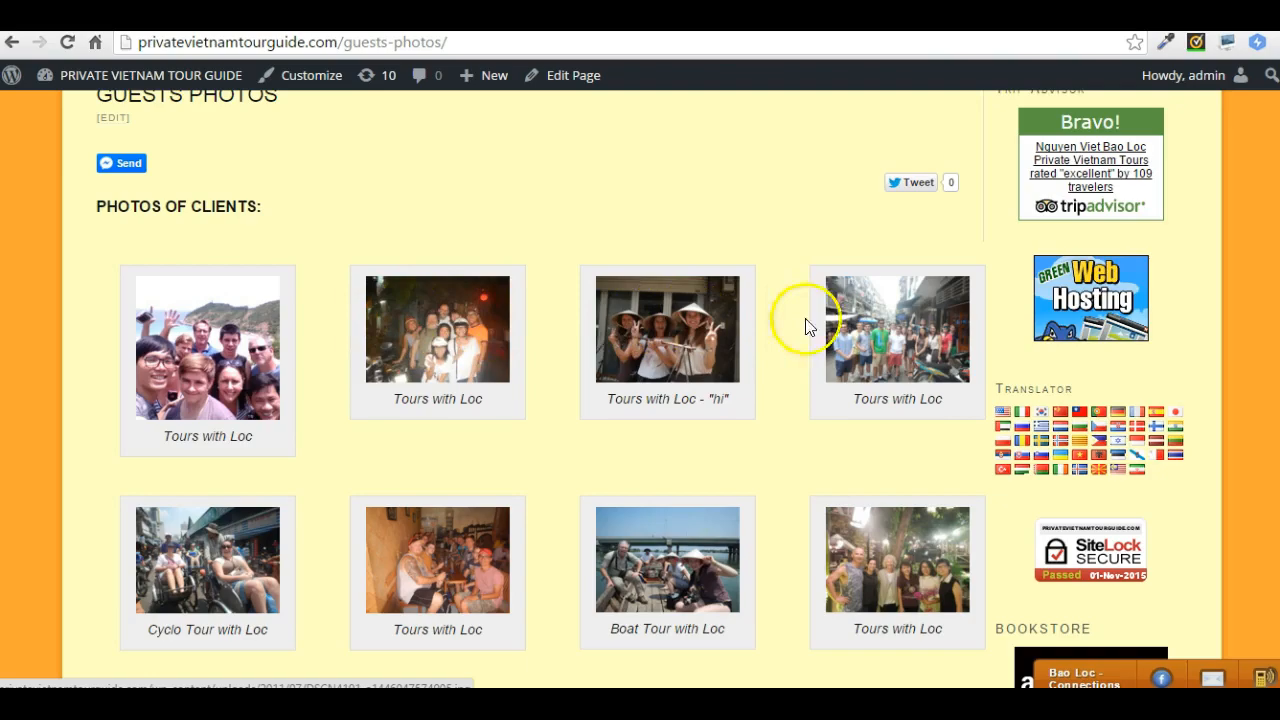
{"action": "scroll", "coordinate": [500, 393], "scroll_direction": "down", "scroll_amount": 6}
{"action": "scroll", "coordinate": [466, 366], "scroll_direction": "up", "scroll_amount": 7}
{"action": "scroll", "coordinate": [300, 425], "scroll_direction": "down", "scroll_amount": 2}
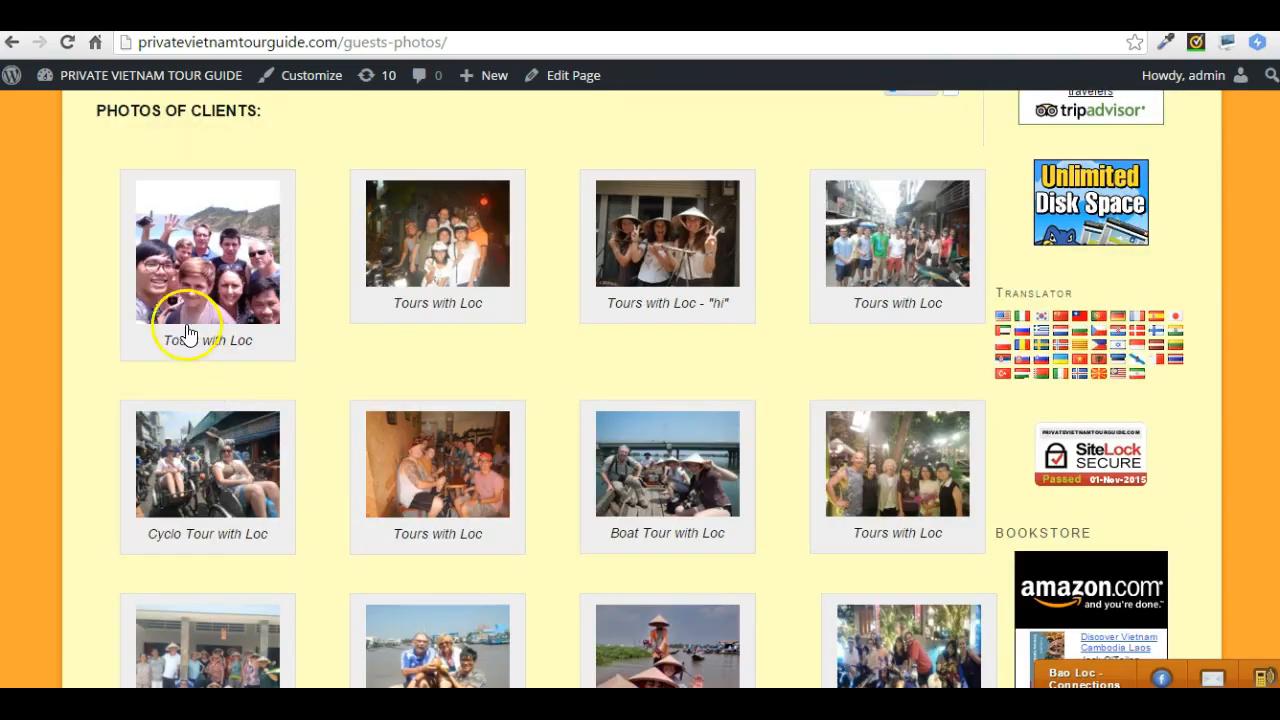